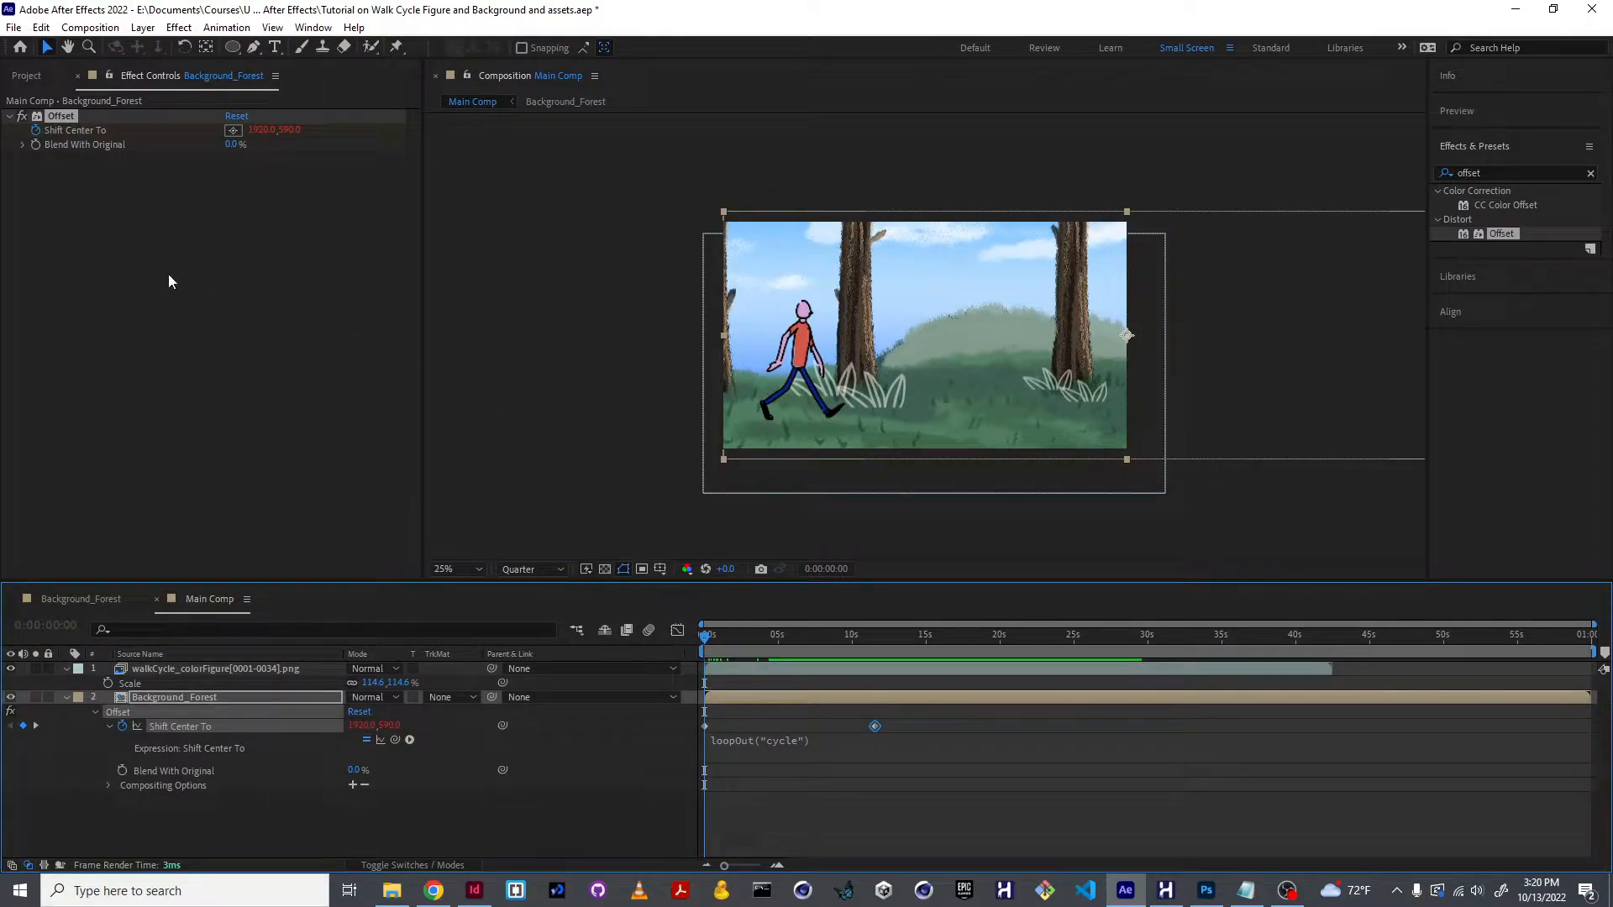
- Add walkCycle_plant[0001-0060].png to Main Comp above the walking figure, shrink and lower it into the foreground, and preview the animation
left_click(34, 77)
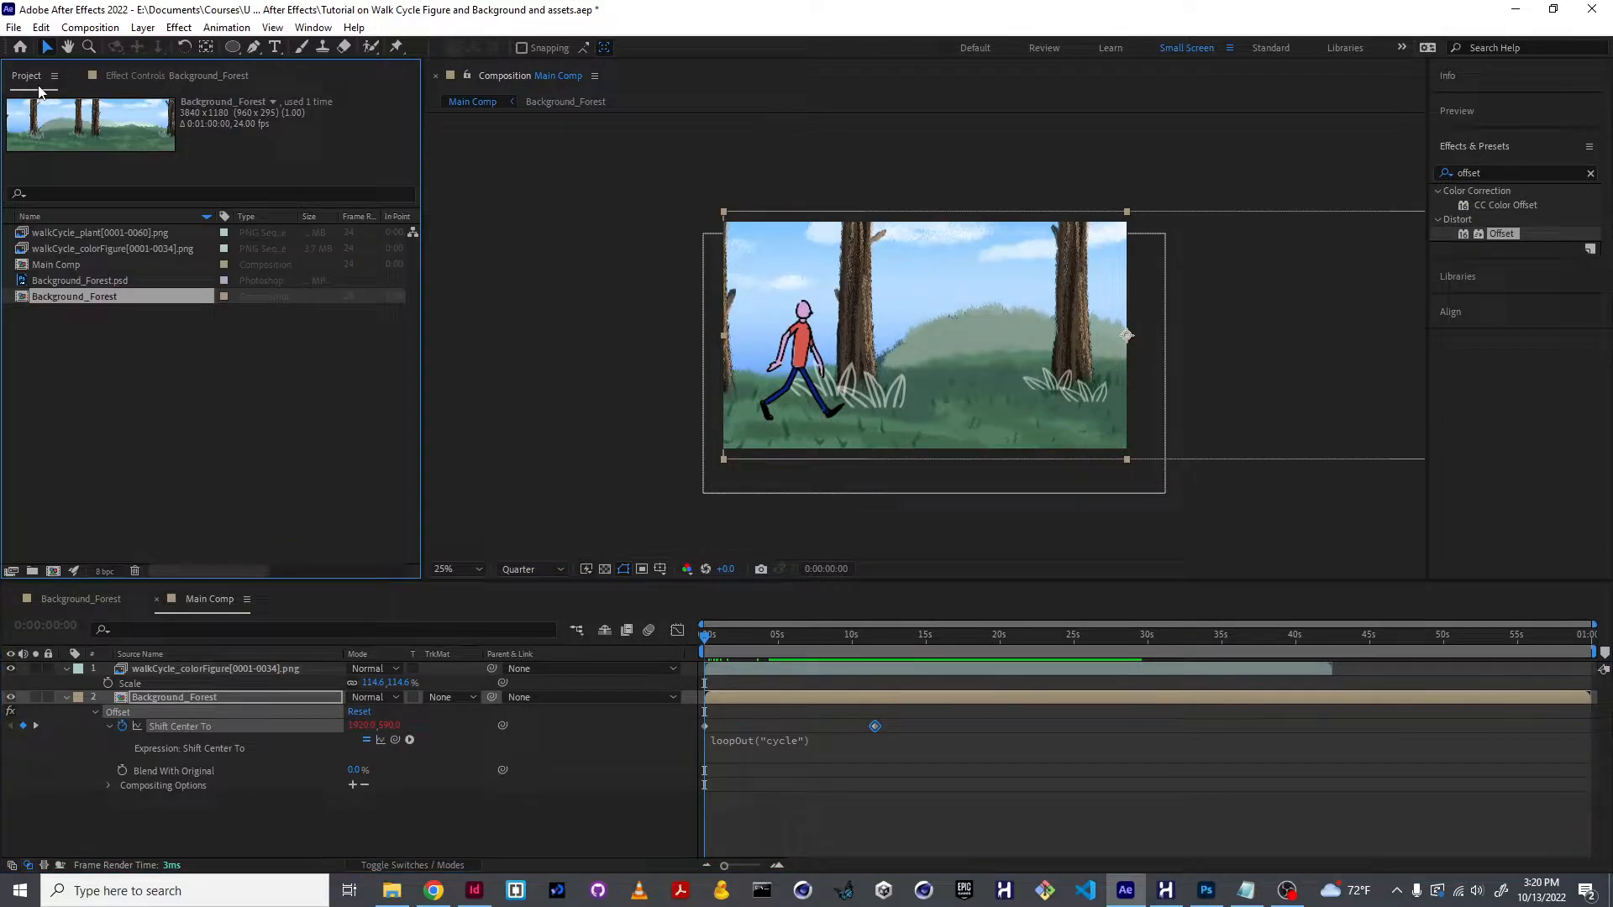
left_click_drag(54, 233, 191, 663)
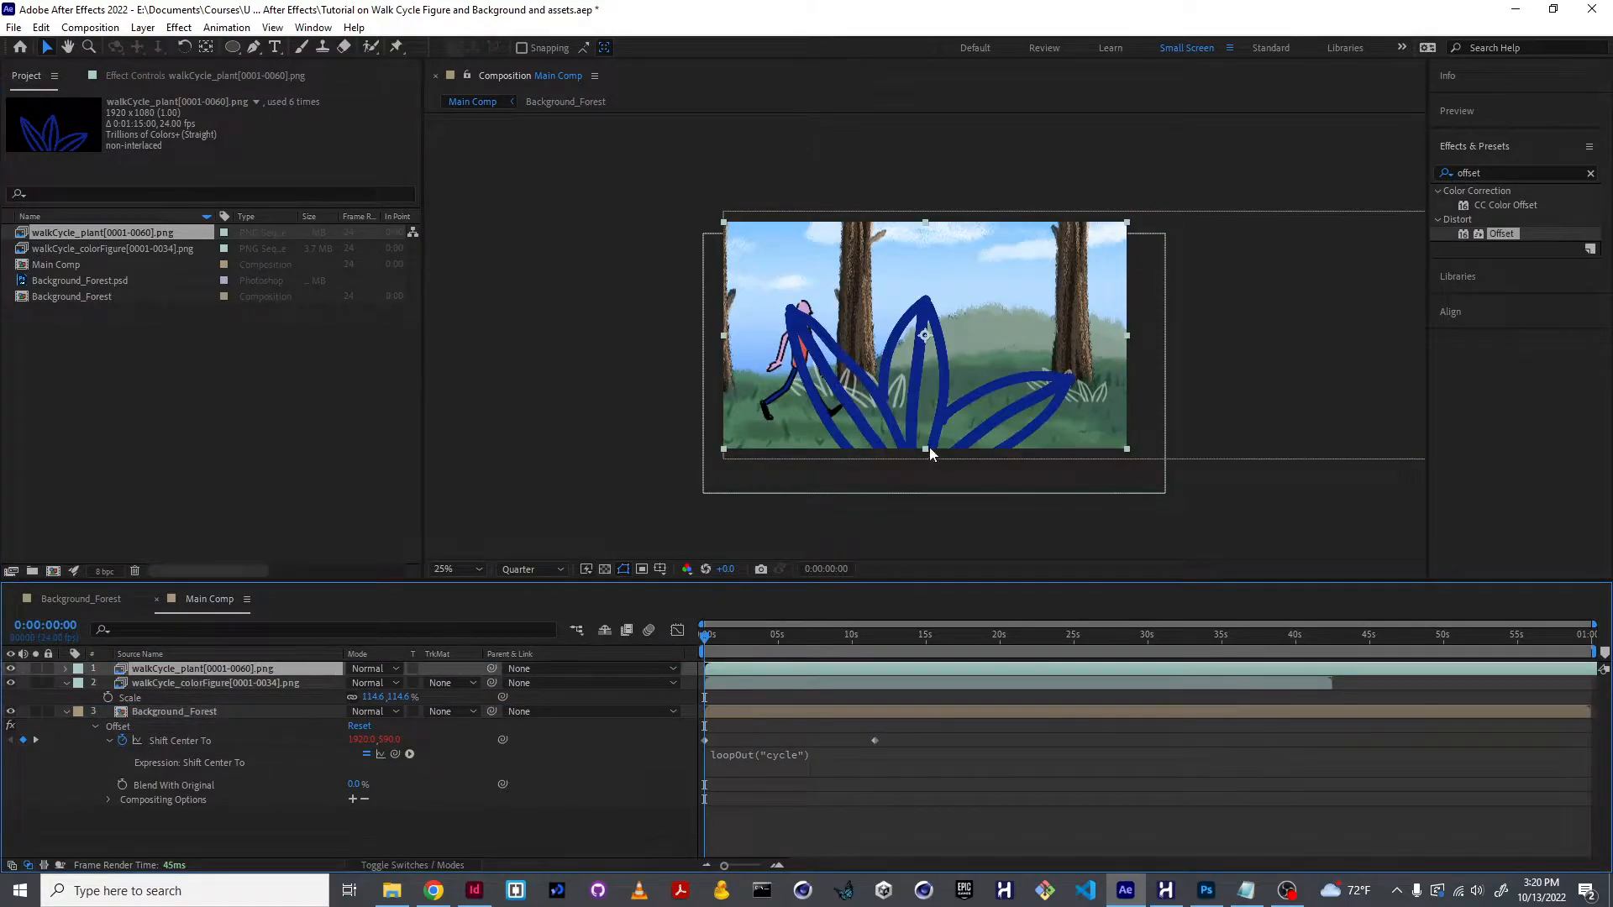
left_click_drag(1125, 222, 1060, 262)
left_click_drag(928, 383, 894, 436)
key("space")
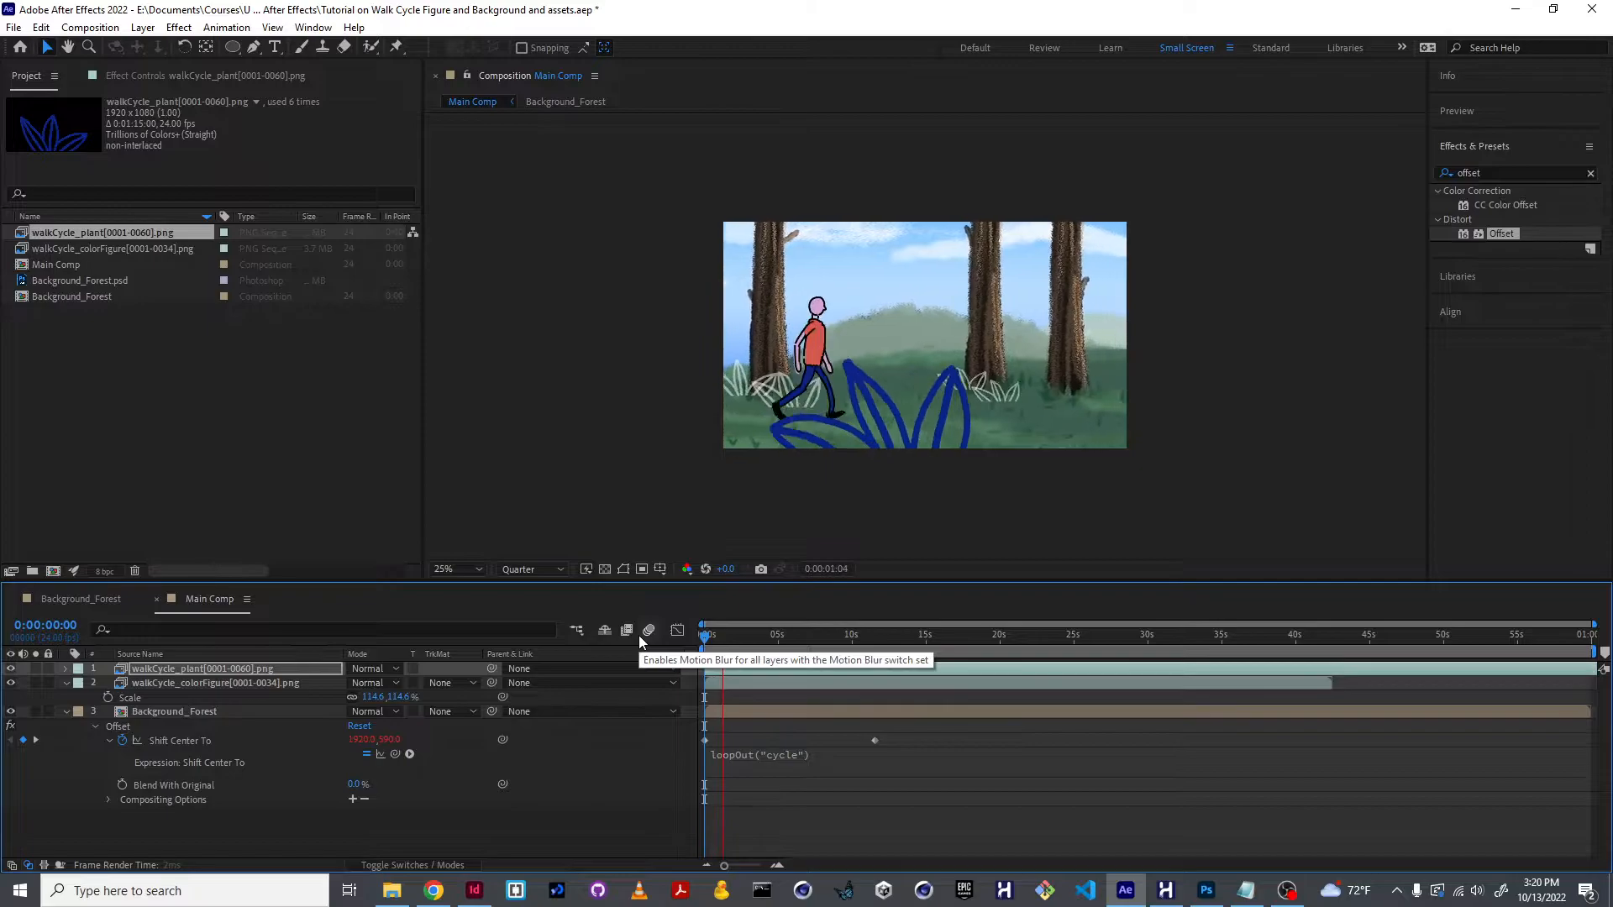
key("space")
key("space")
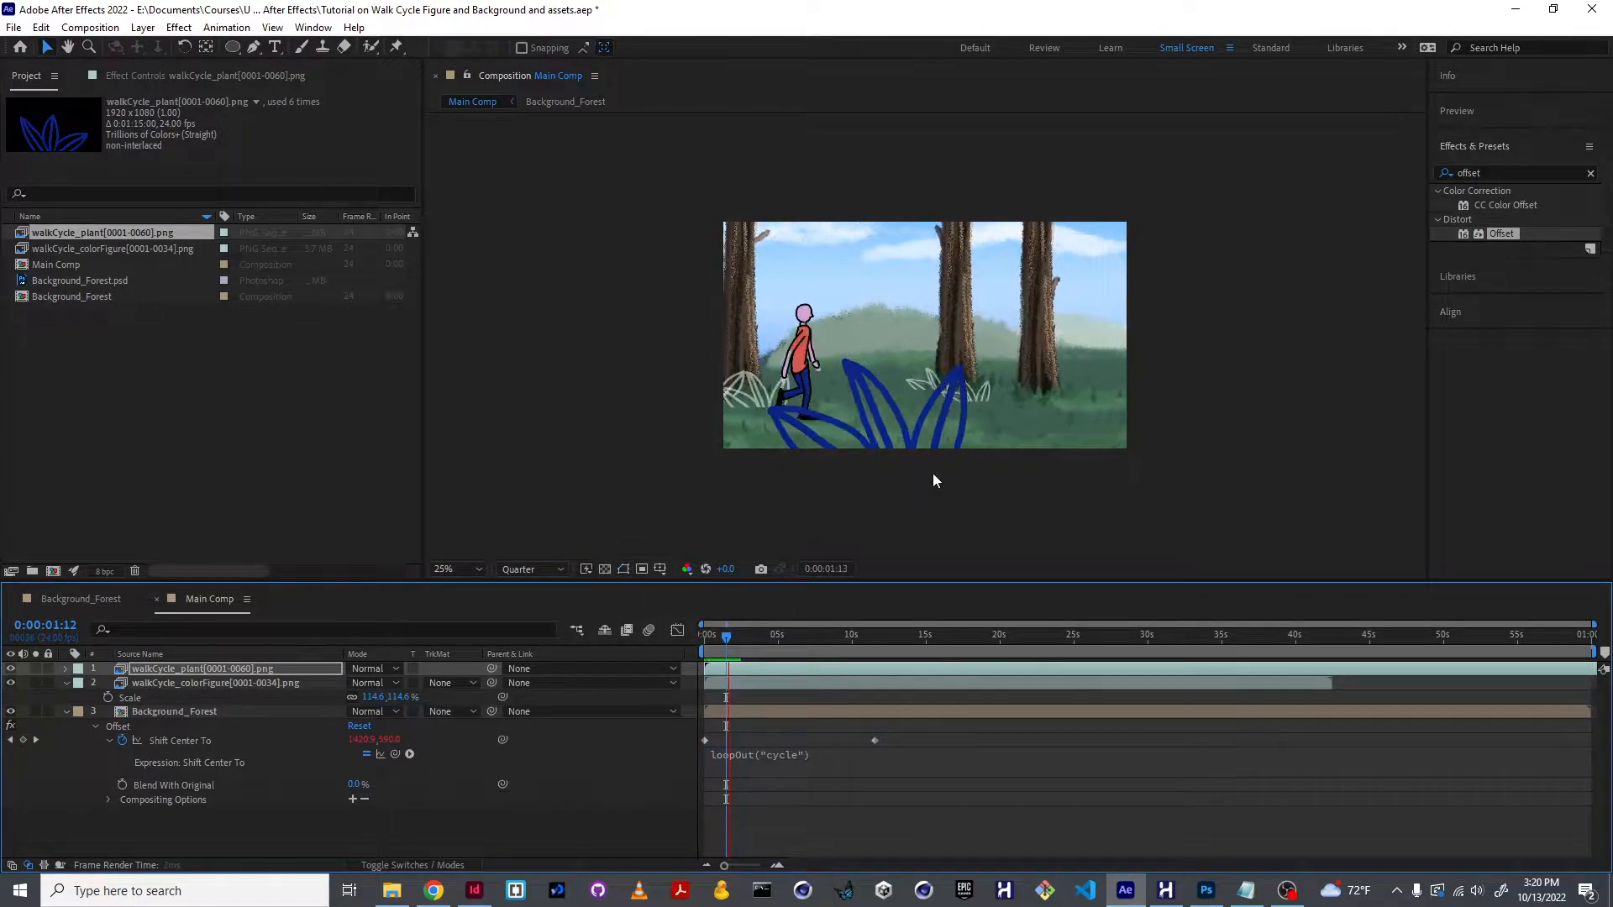
key("space")
key("Home")
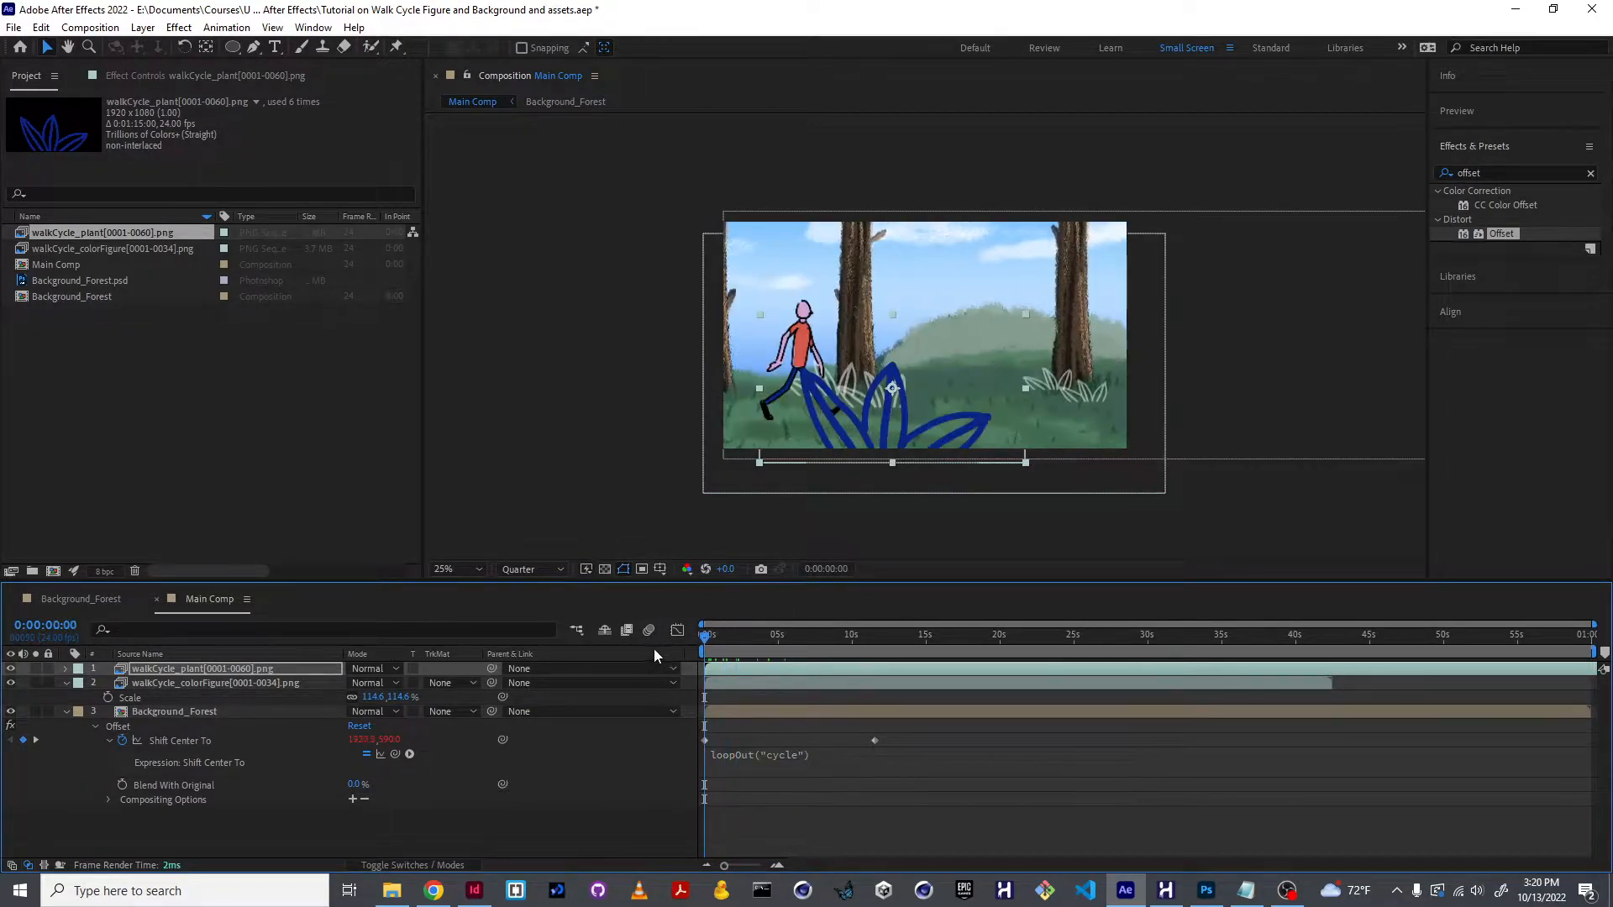
- Keyframe the plant layer's Position from the start to about 7 seconds so it slides past the frame's left edge, and preview it
key("p")
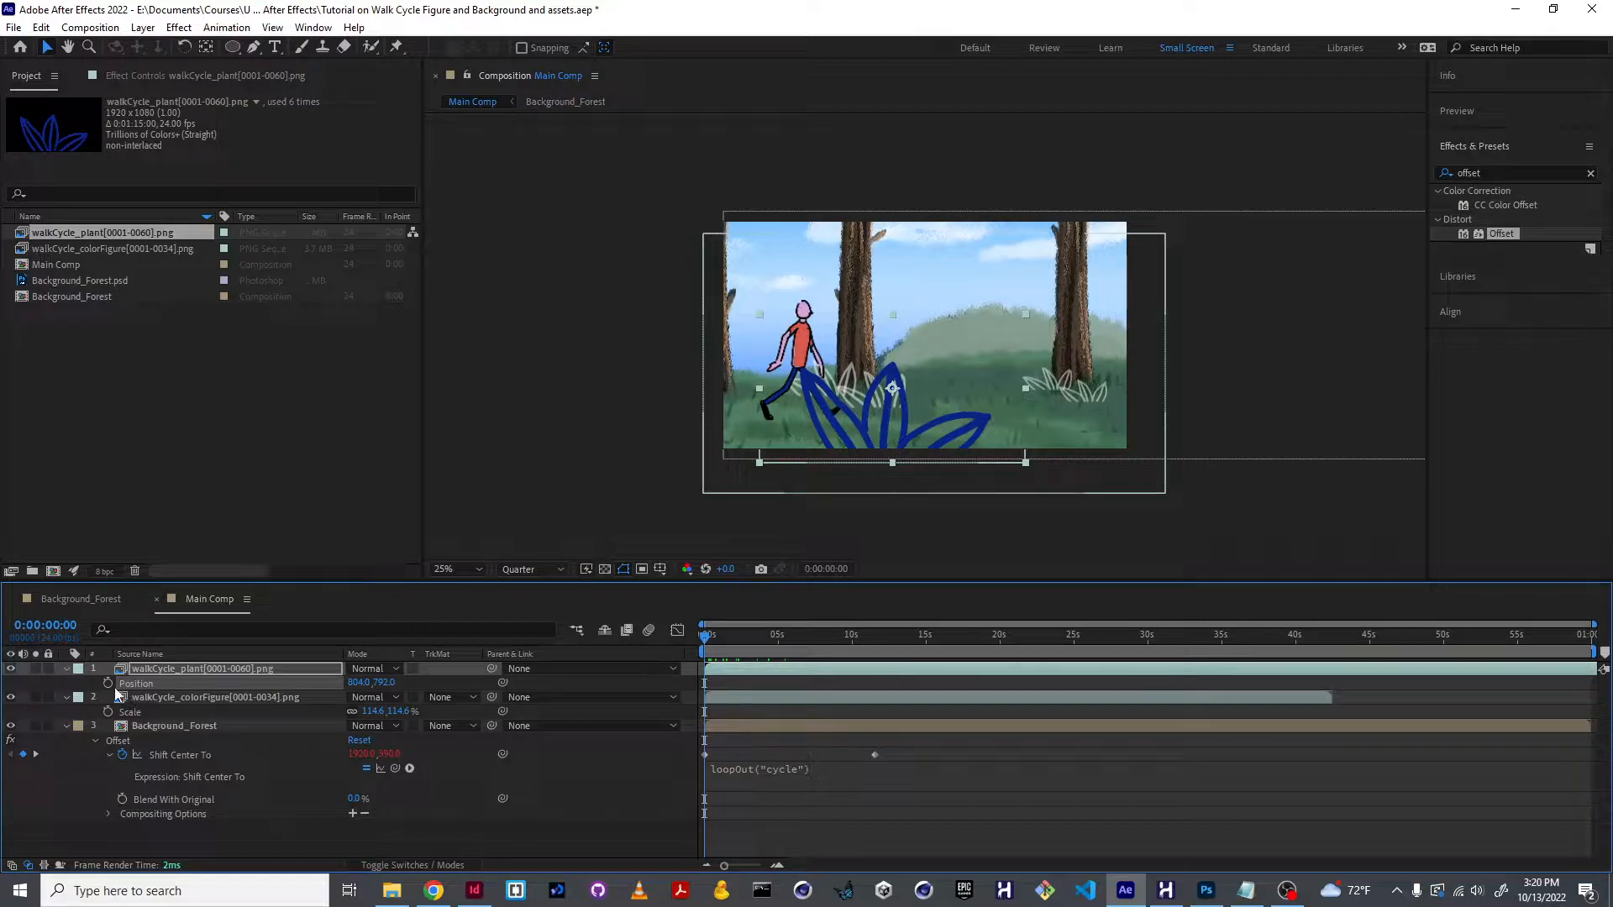
left_click(109, 683)
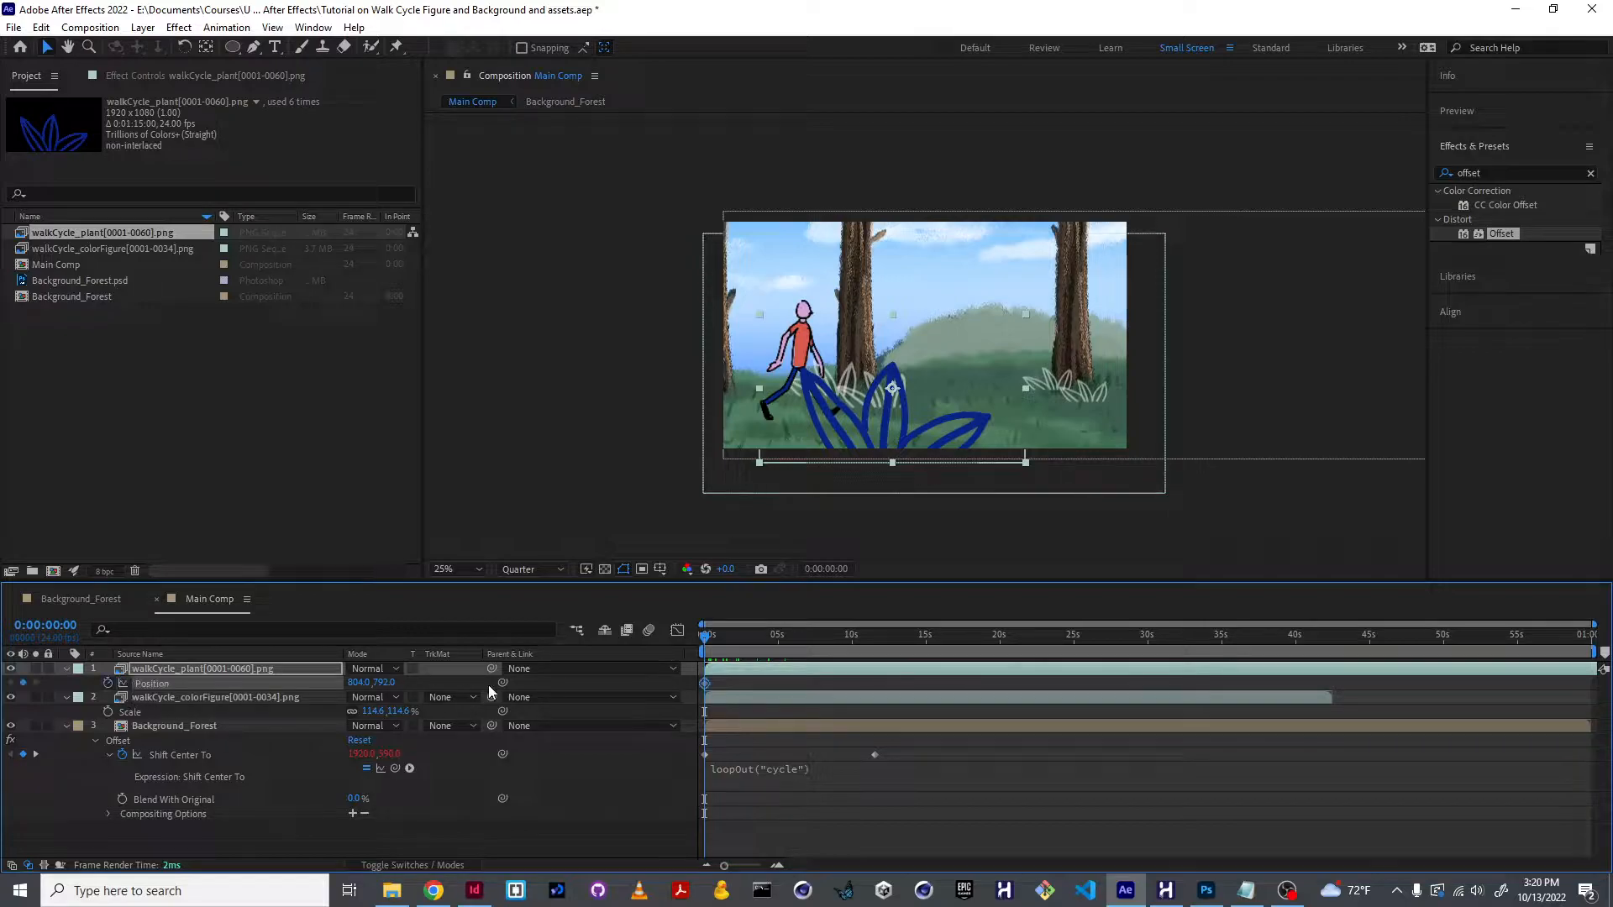
left_click_drag(715, 638, 803, 638)
left_click_drag(870, 425, 489, 433)
key("Home")
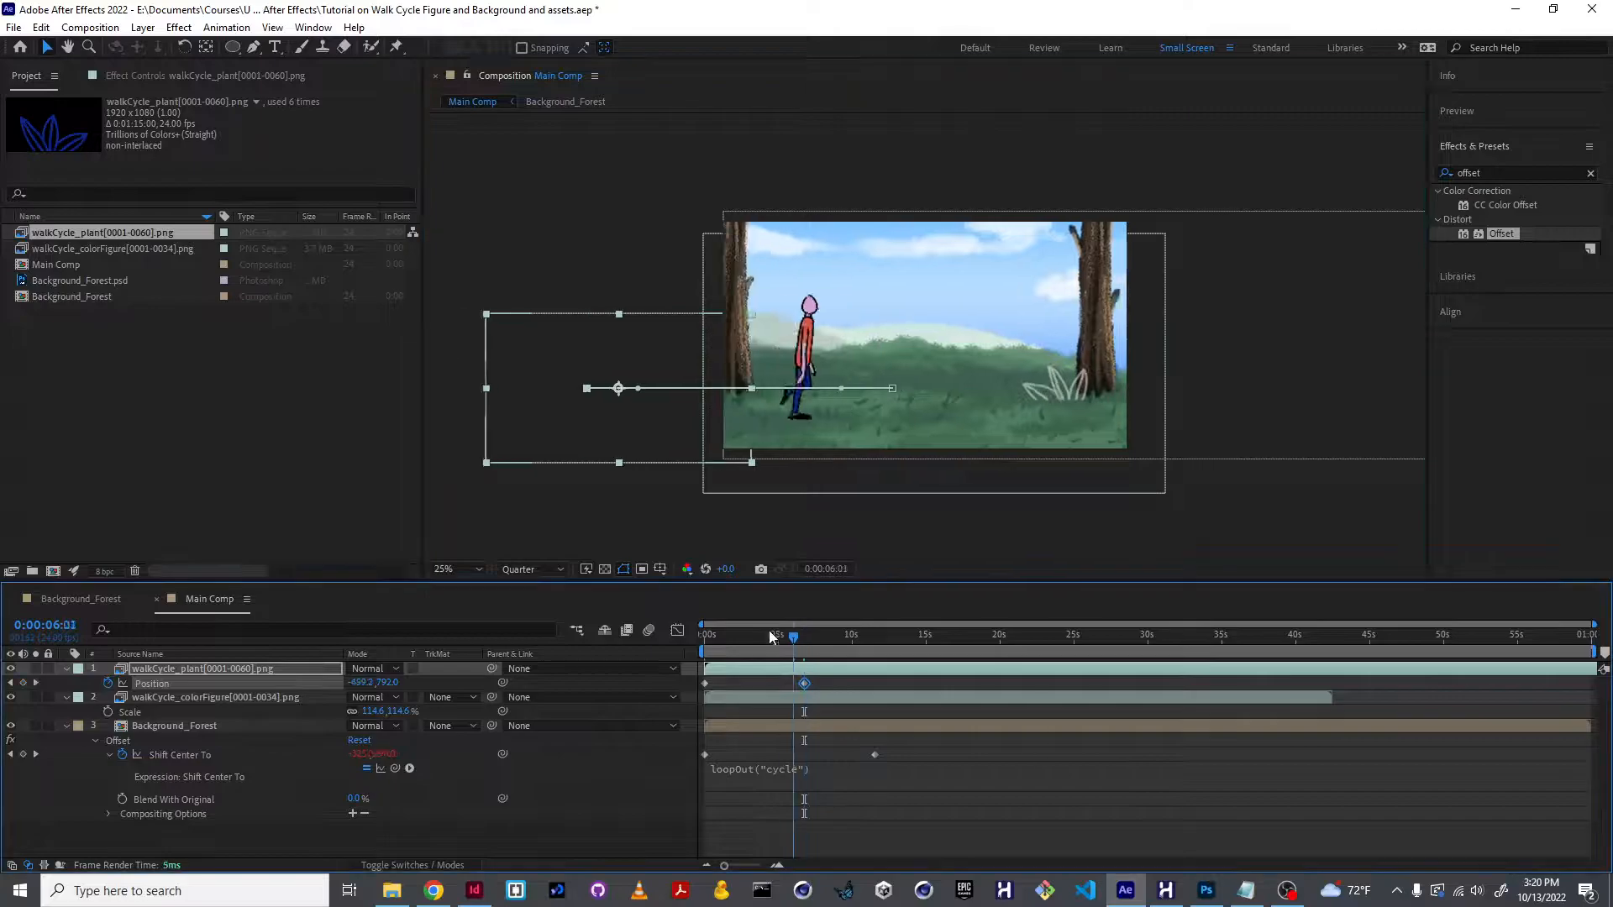
key("space")
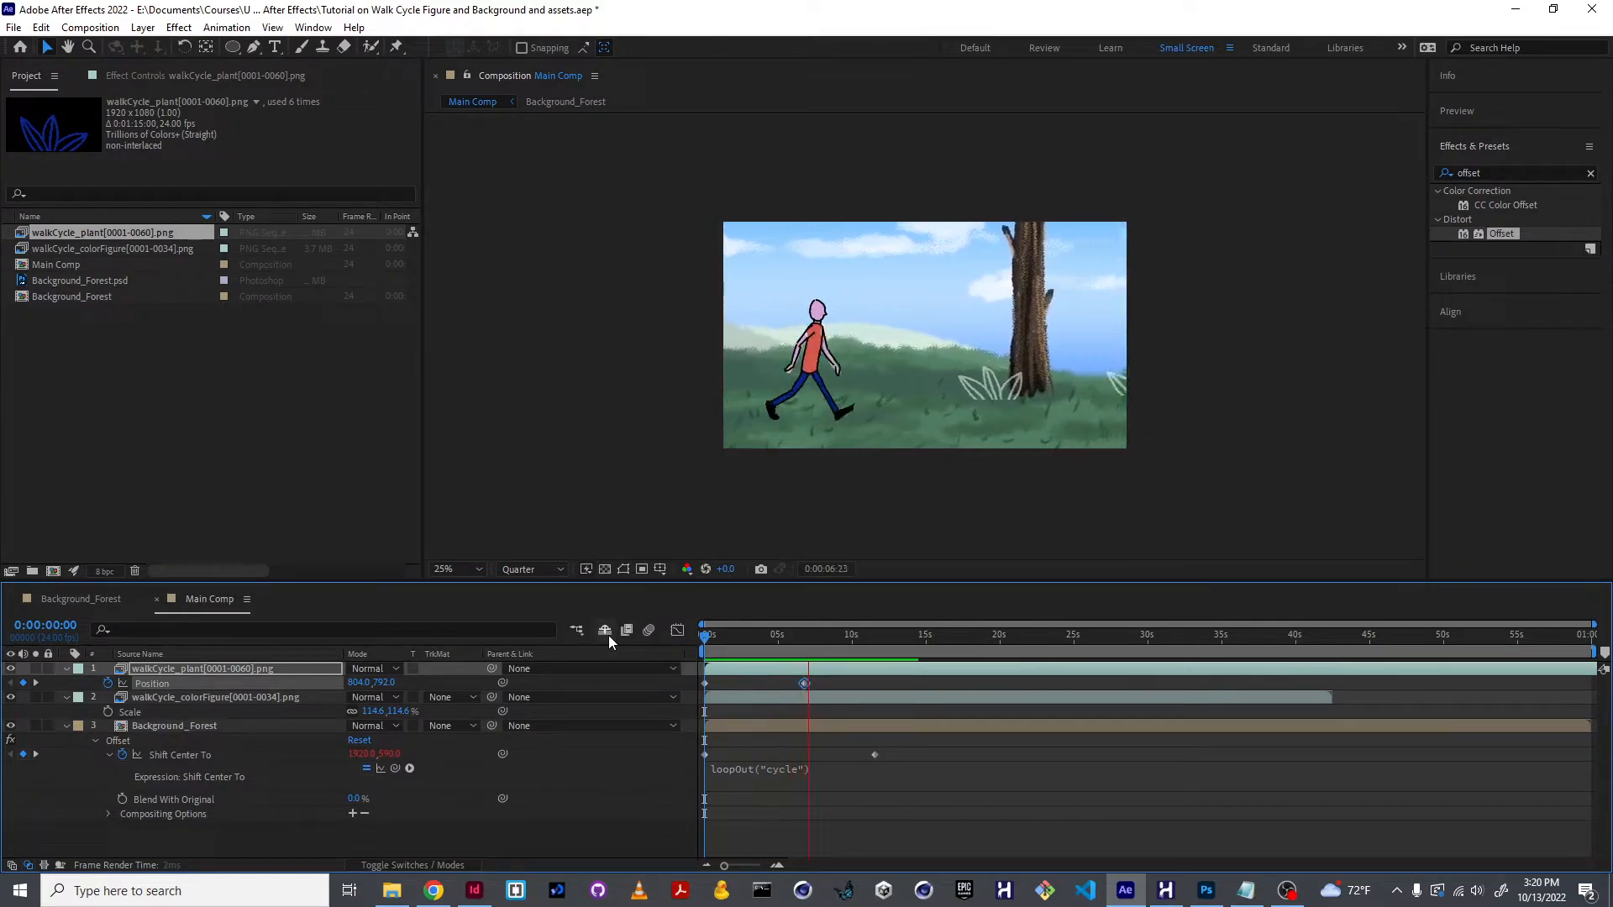
key("space")
key("Home")
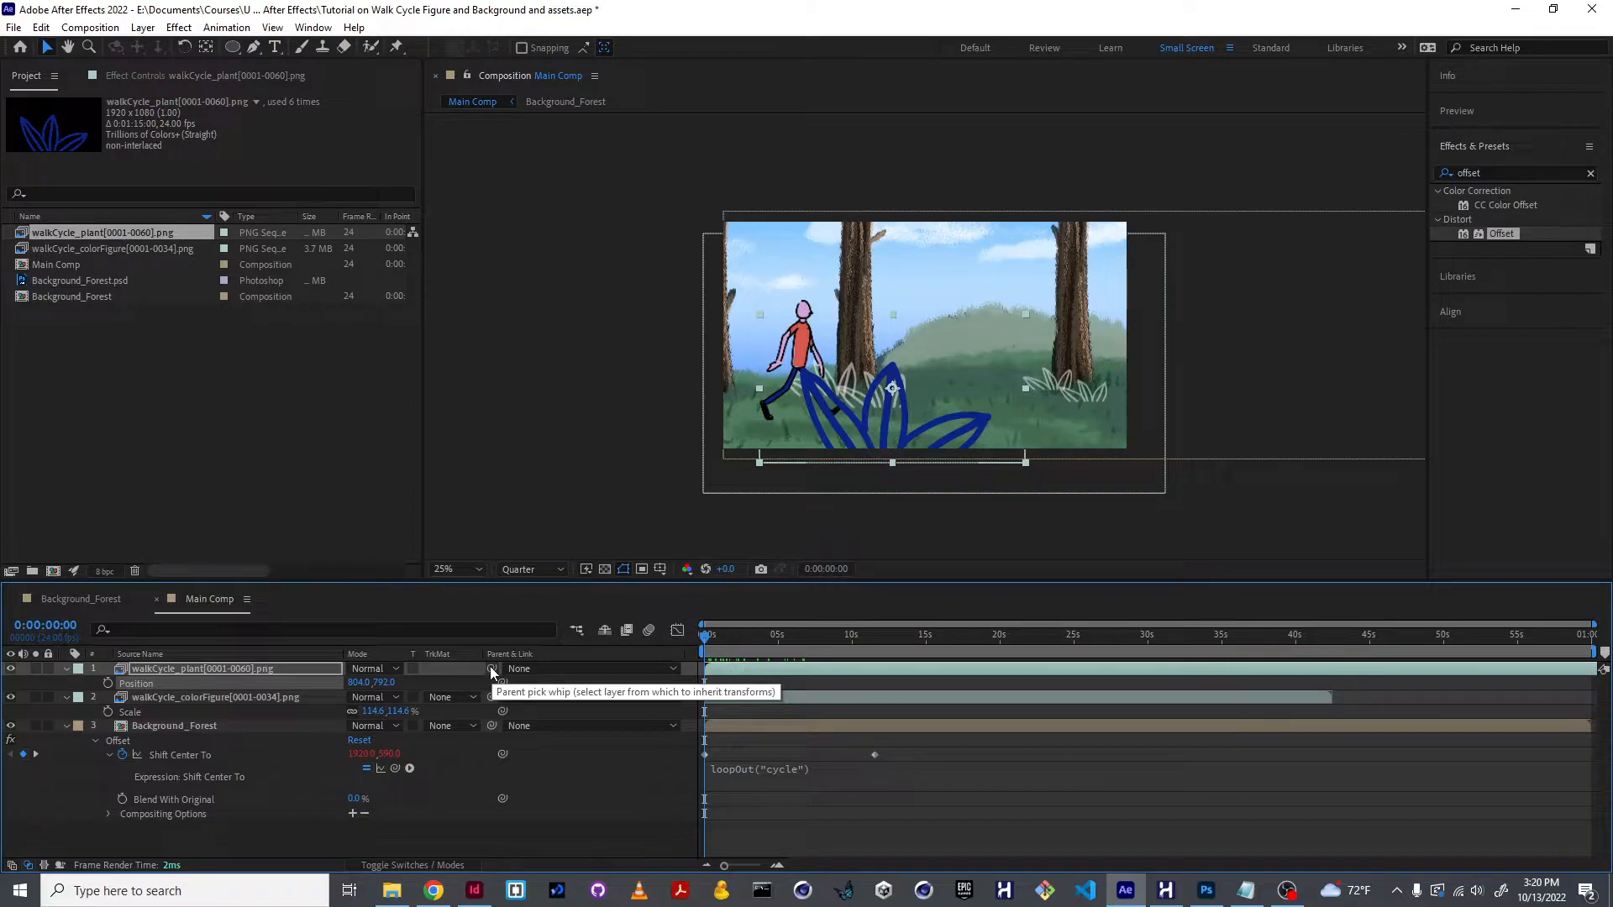
- Try parenting the plant layer to Background_Forest, preview the motion, and undo the parenting
left_click_drag(492, 670, 232, 729)
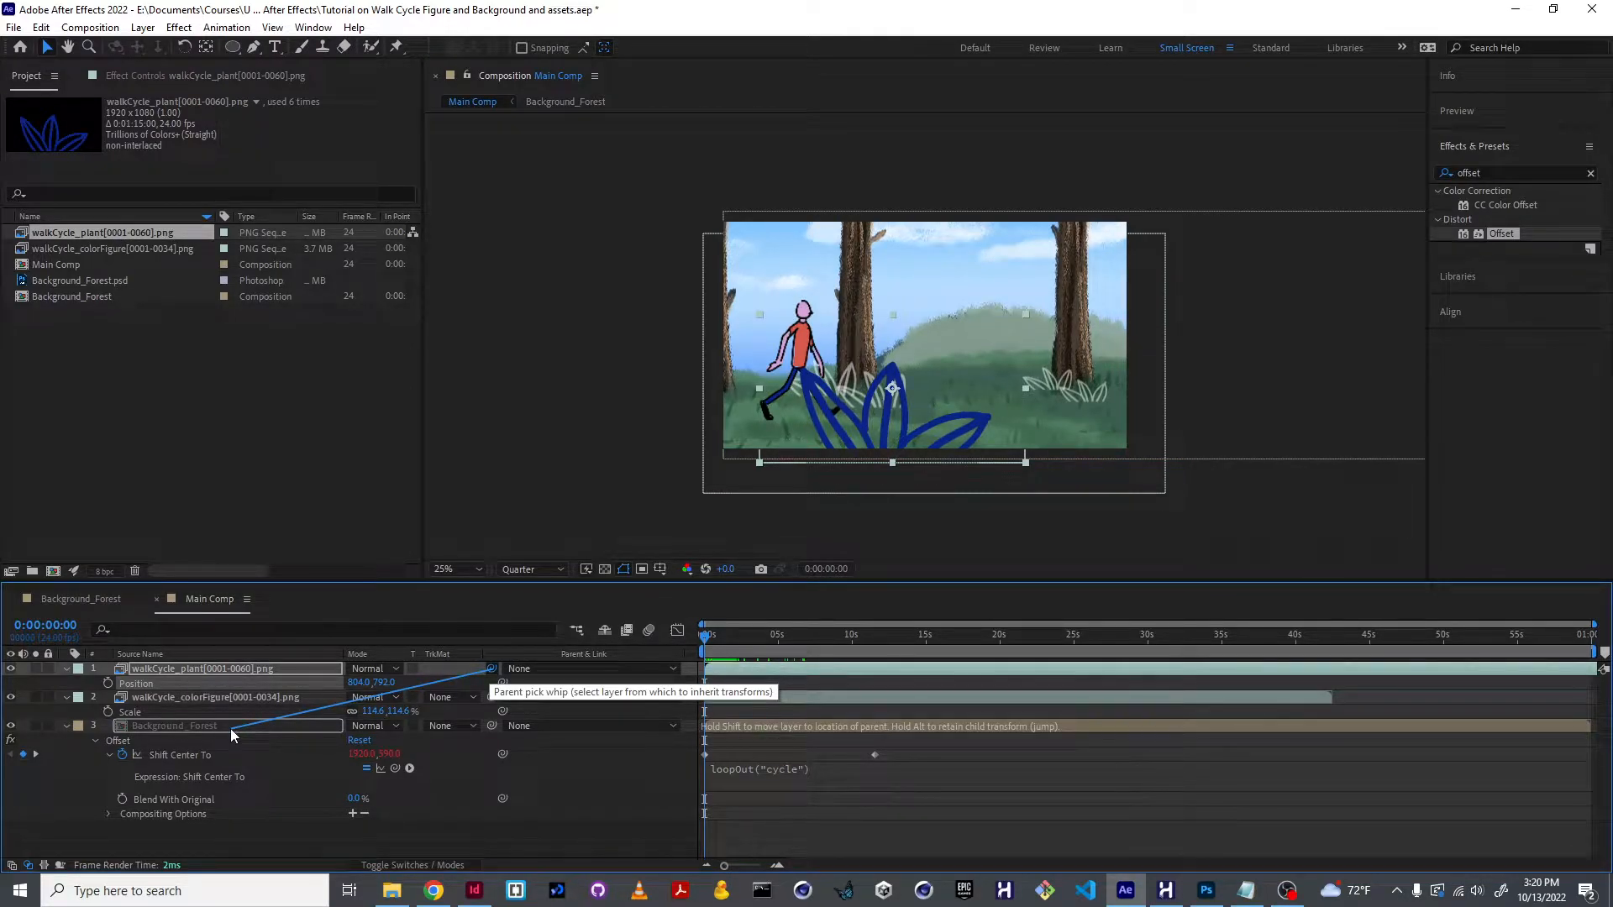
left_click_drag(232, 729, 231, 729)
key("space")
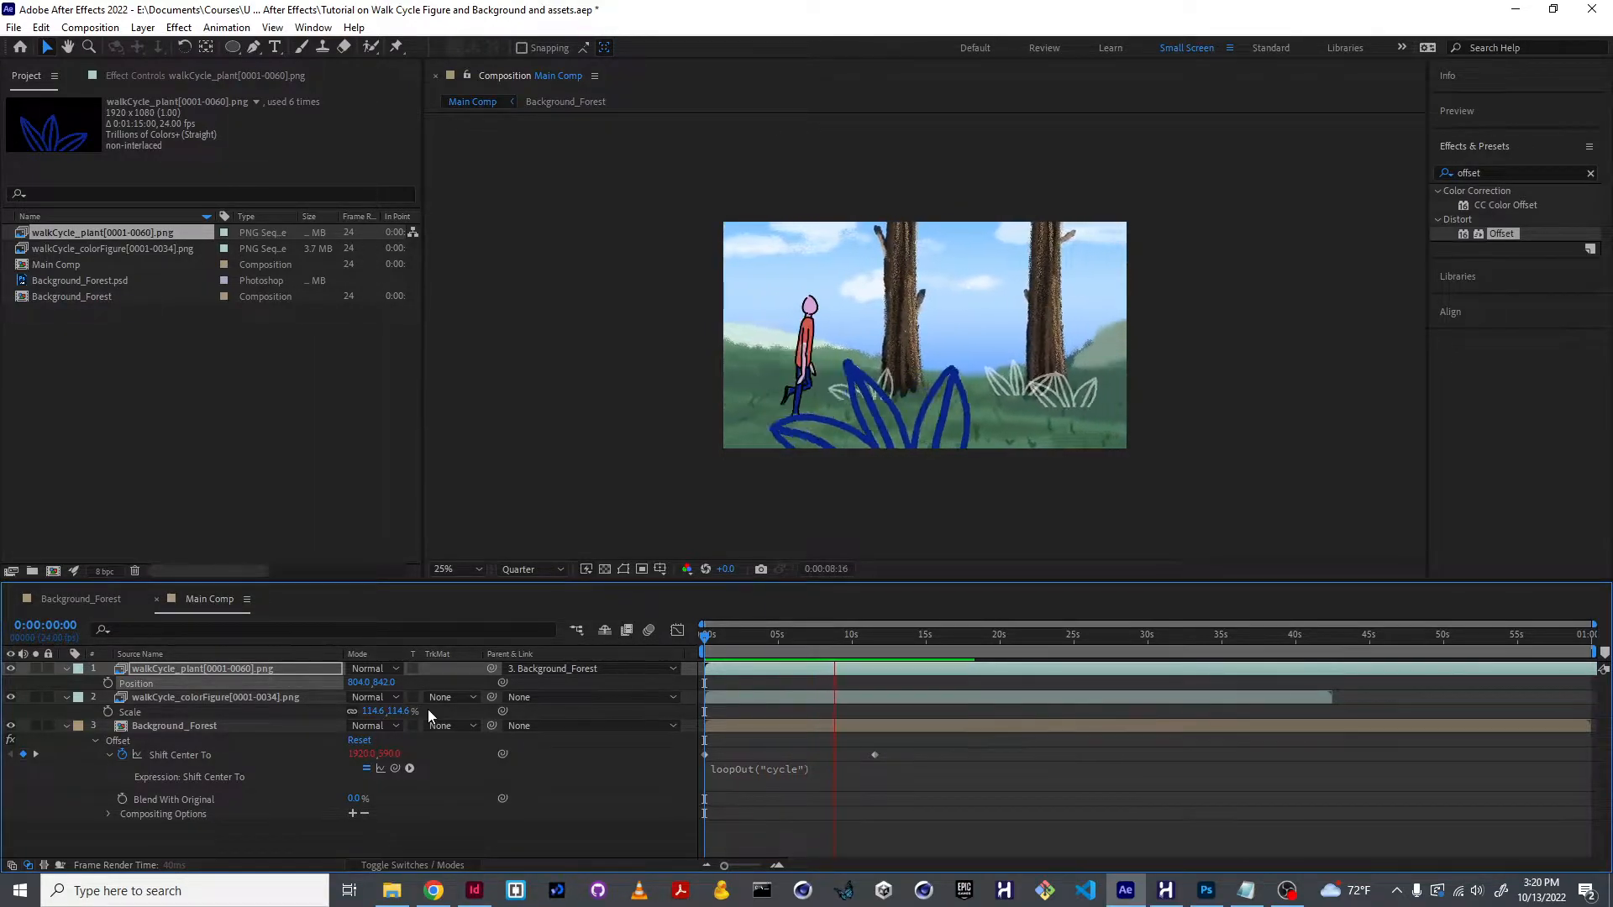
key("space")
key("ctrl+z")
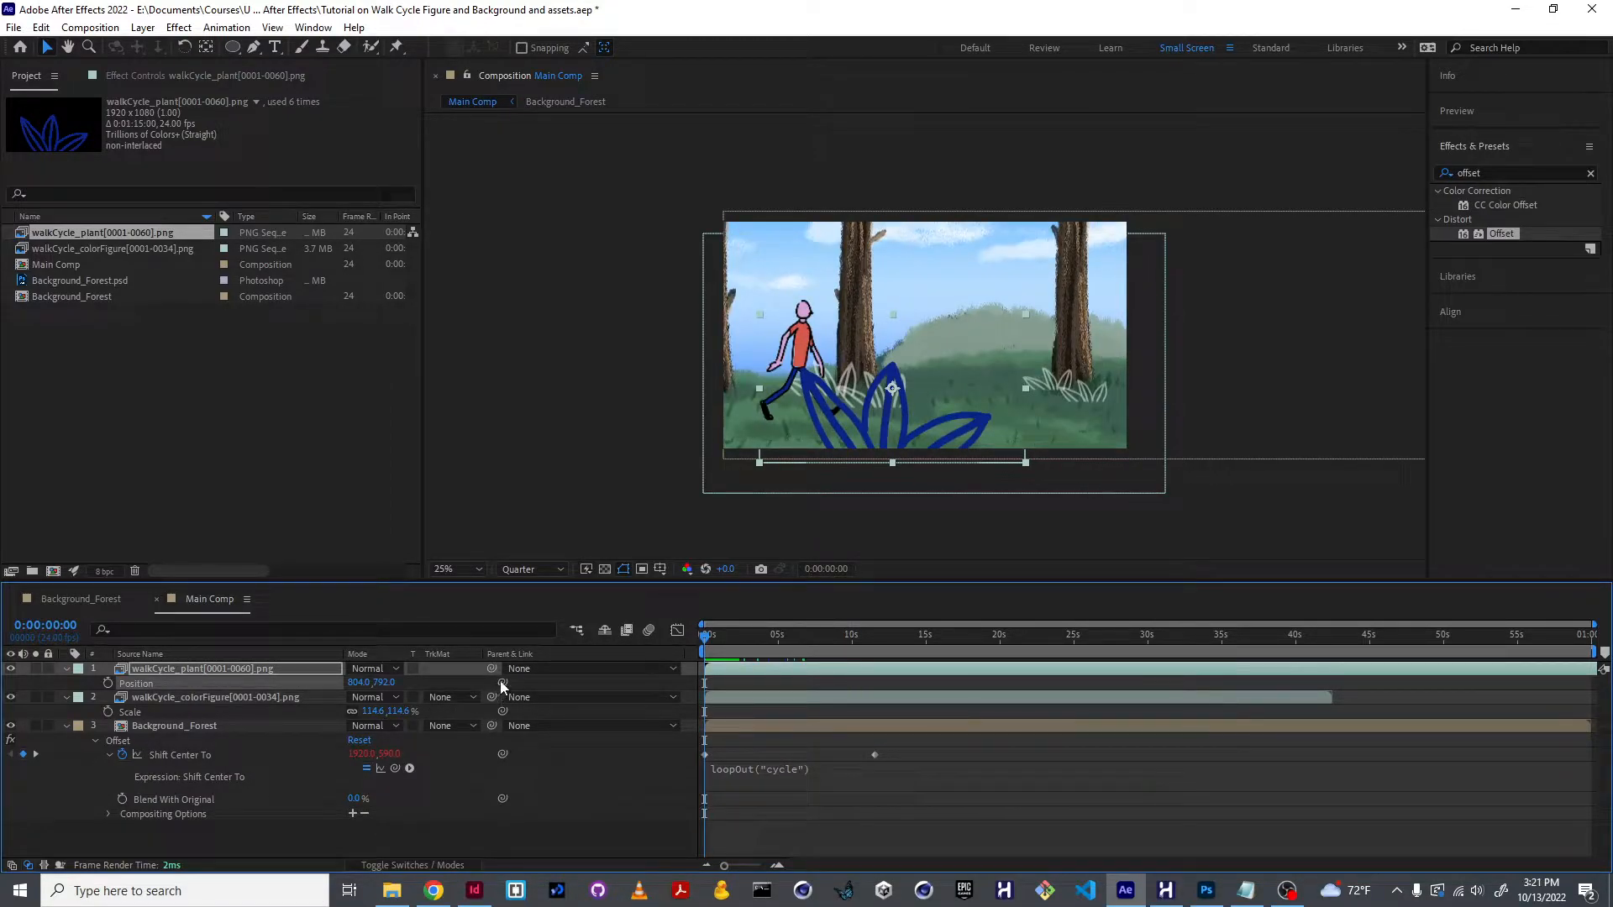
- Try linking the plant's Position to Background_Forest's Shift Center To, preview the result, and undo the link
left_click_drag(502, 682, 367, 758)
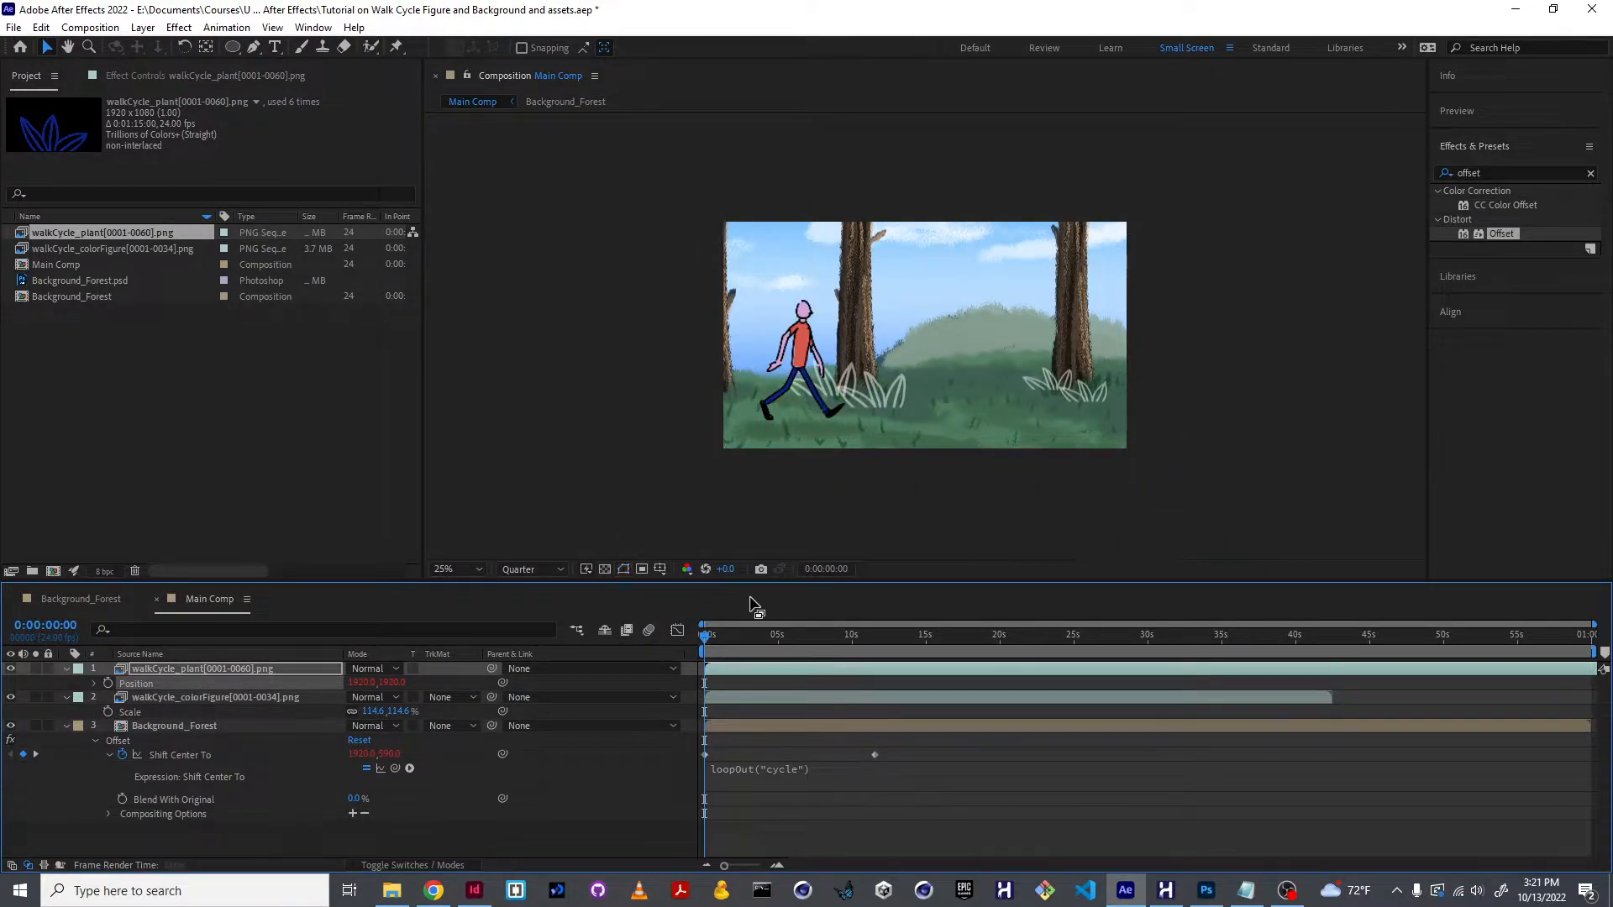
key("space")
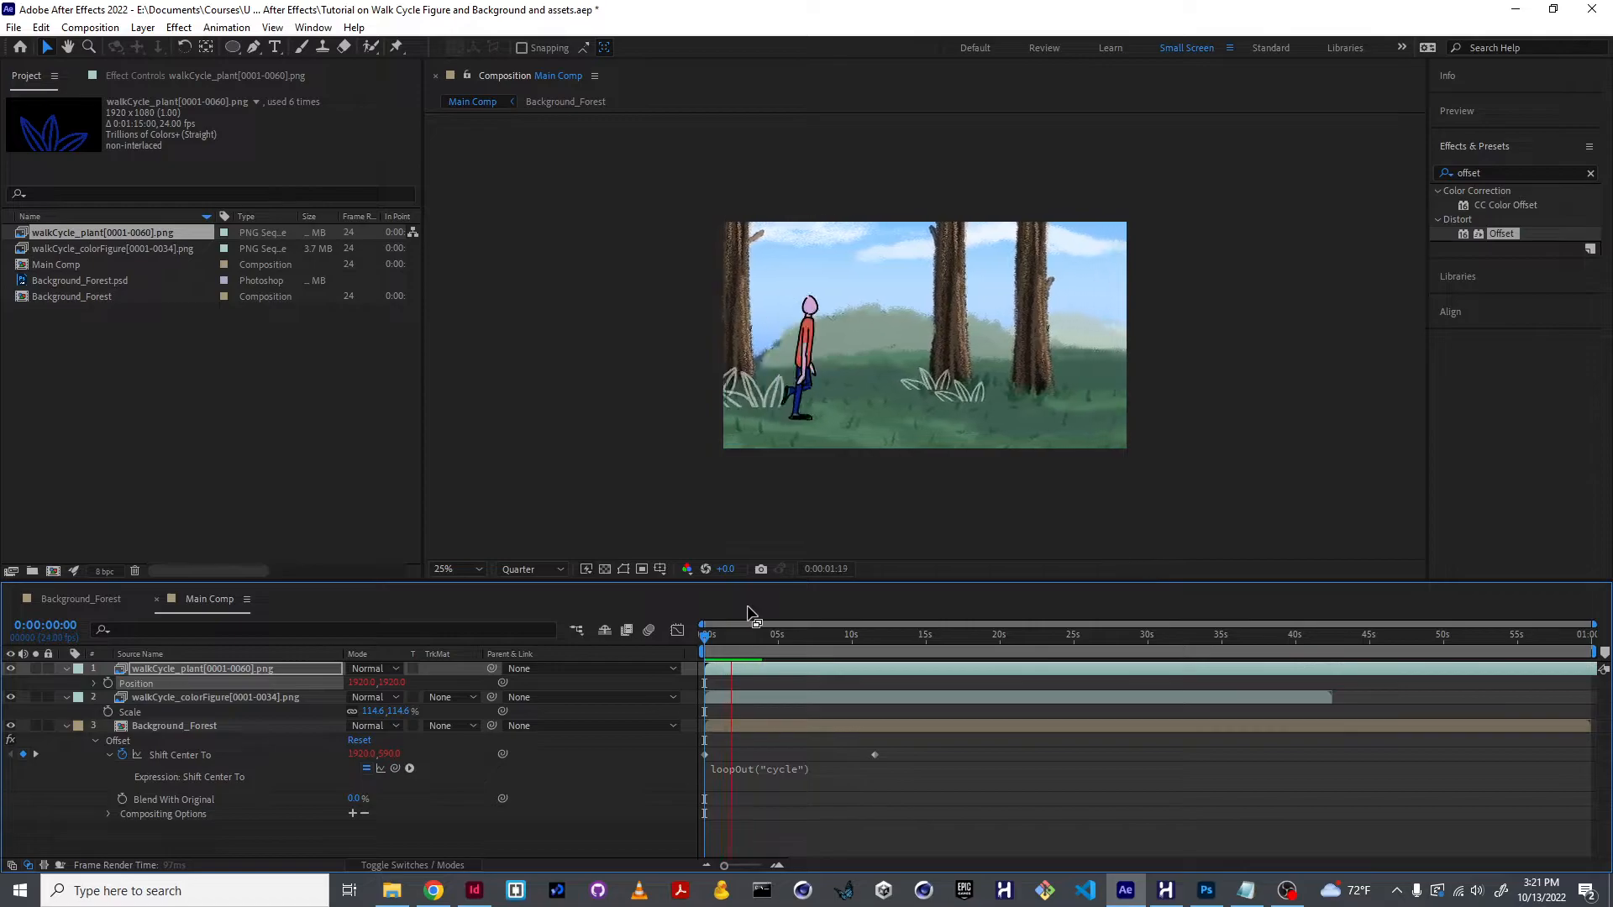
key("ctrl+z")
key("space")
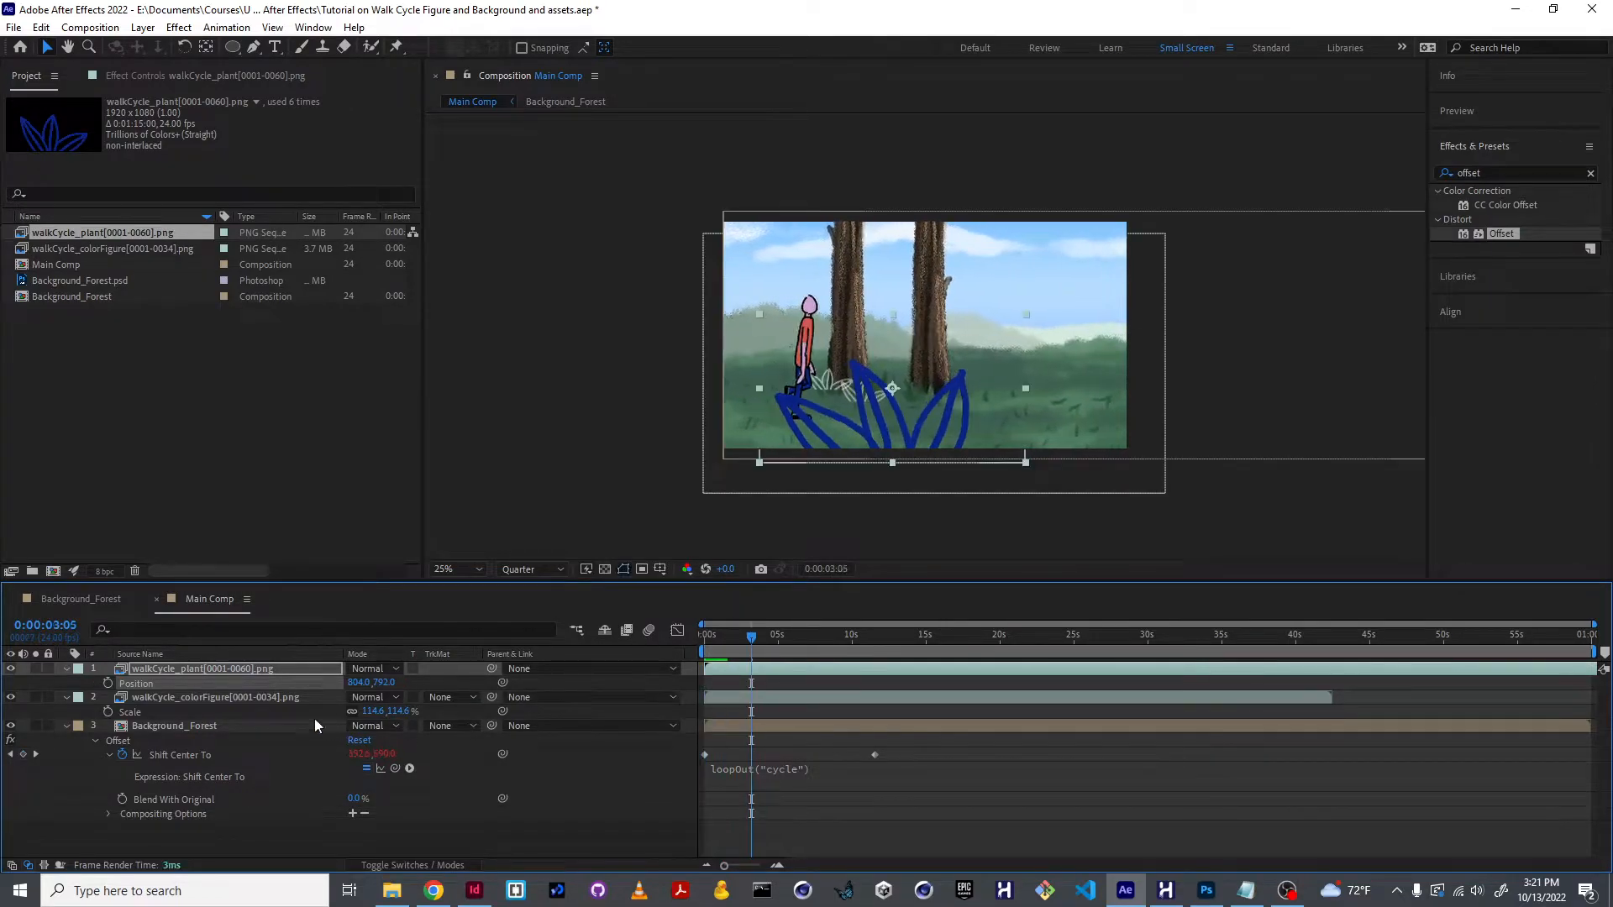
- Separate the plant layer's Position into X and Y dimensions and select X Position
right_click(187, 684)
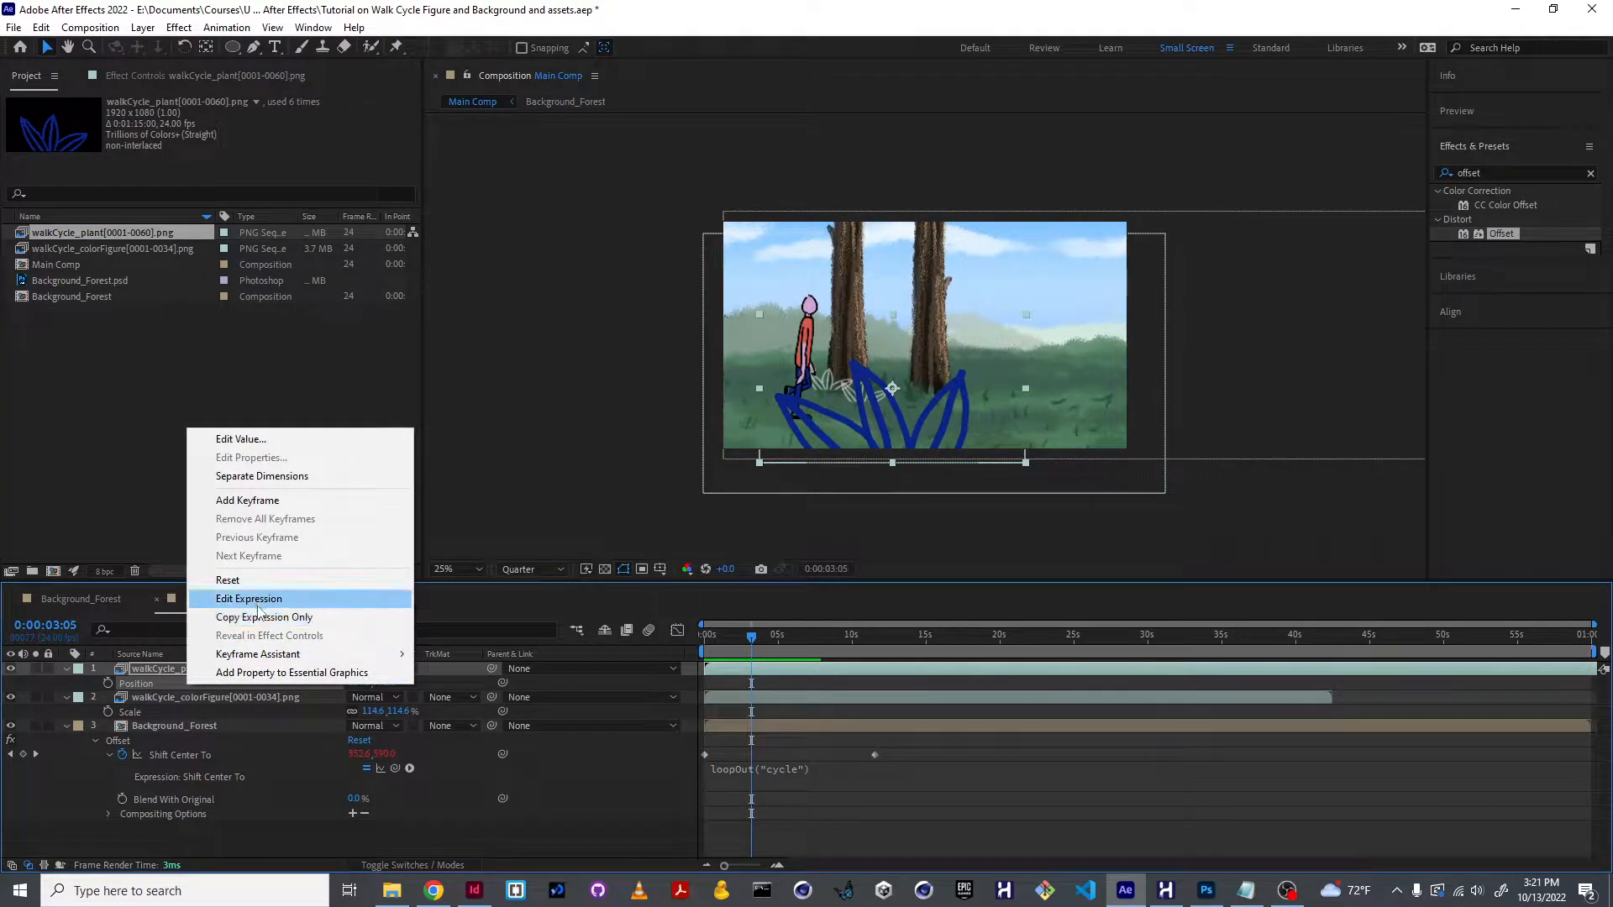
left_click(262, 477)
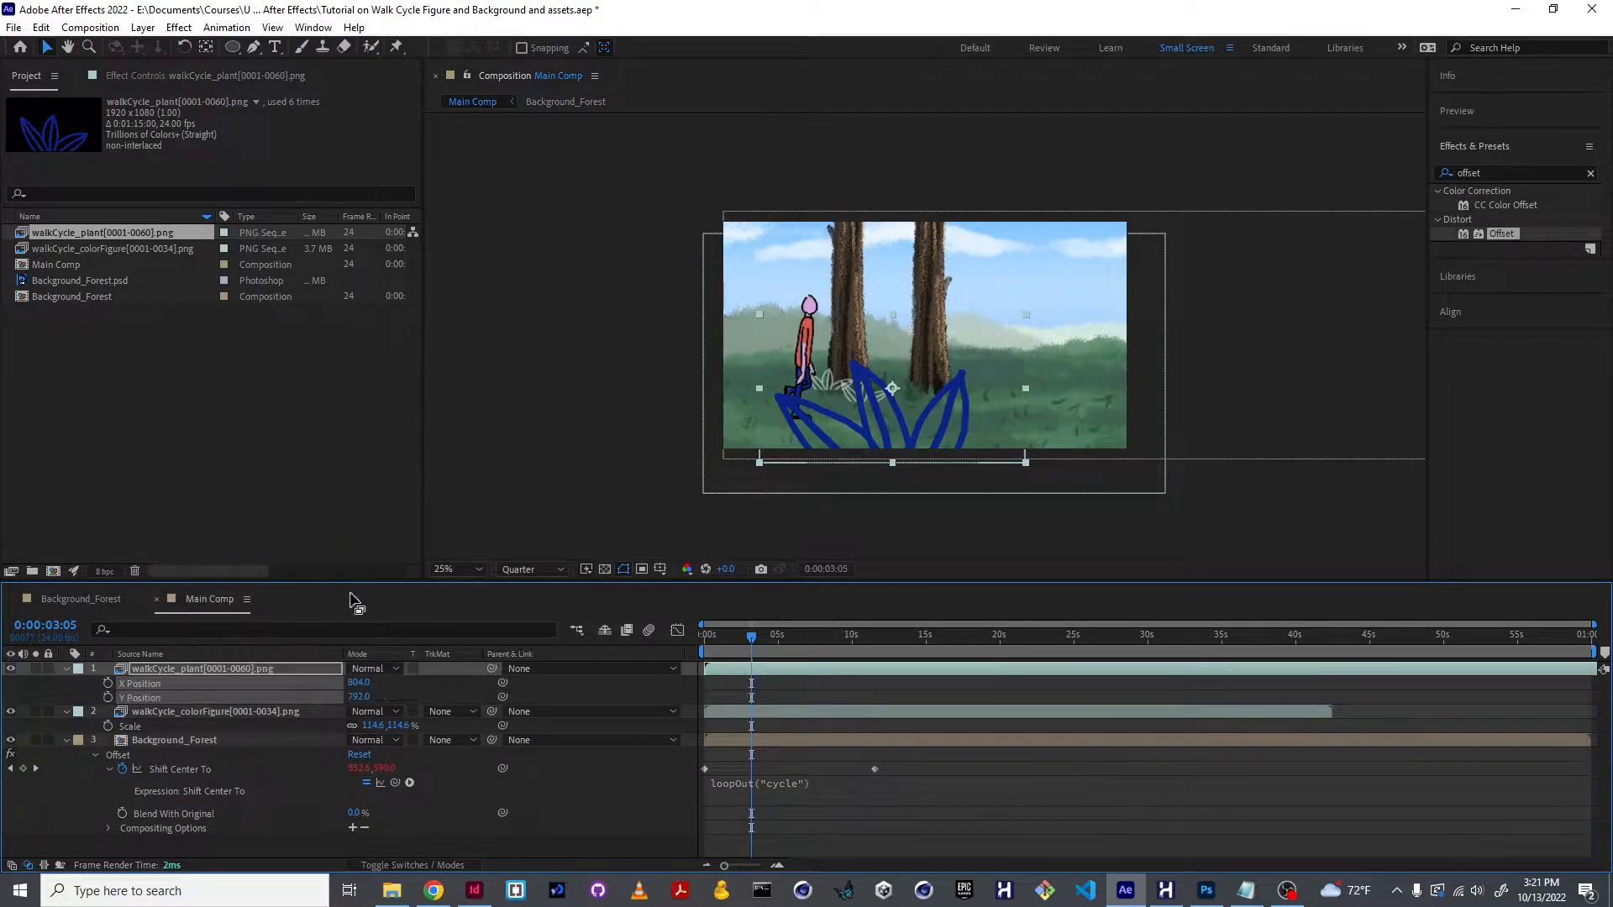
left_click(340, 694)
left_click(294, 685)
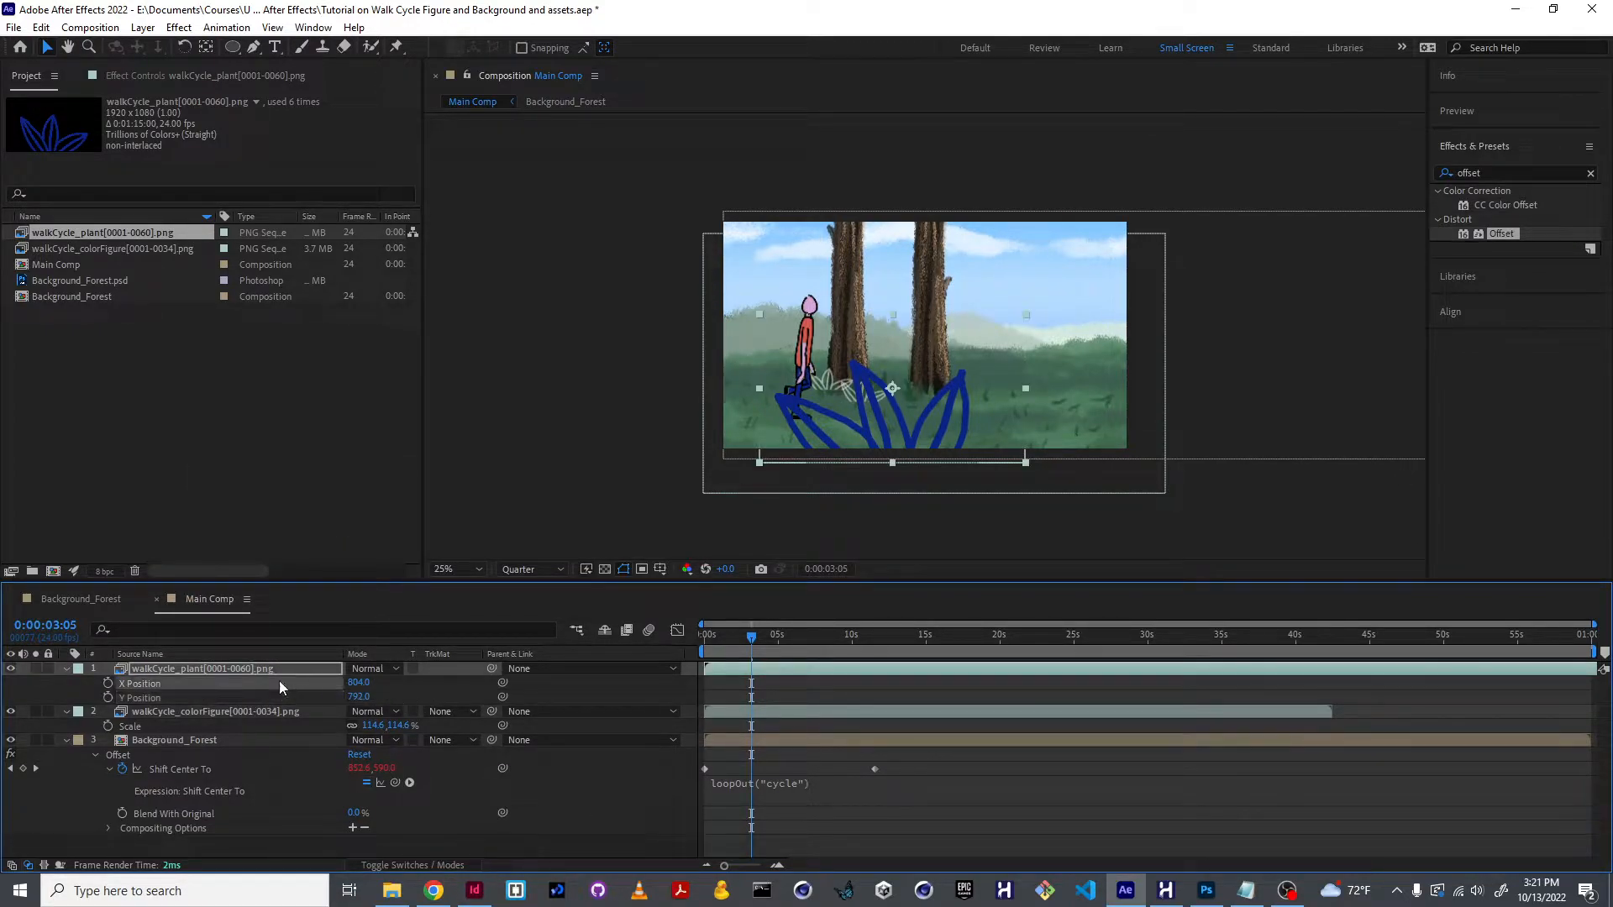
- Try driving the plant's X Position with an expression linked to Shift Center To[0] of Background_Forest, preview it, and undo the expression
left_click(108, 683, "alt")
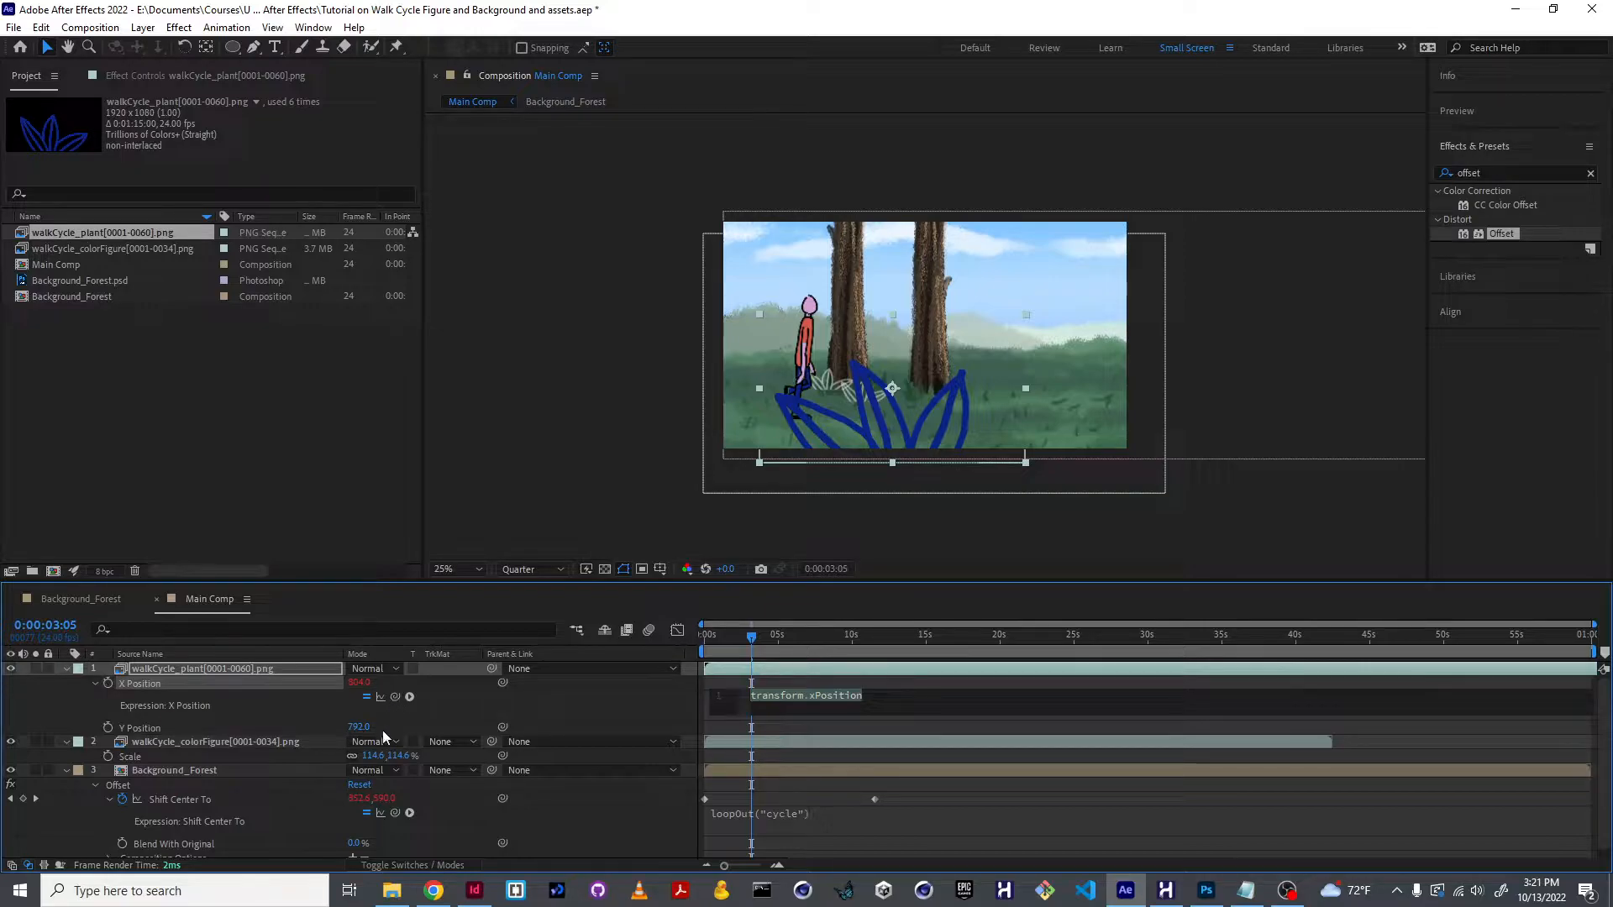
scroll(381, 756, "down", 1)
left_click_drag(390, 698, 357, 796)
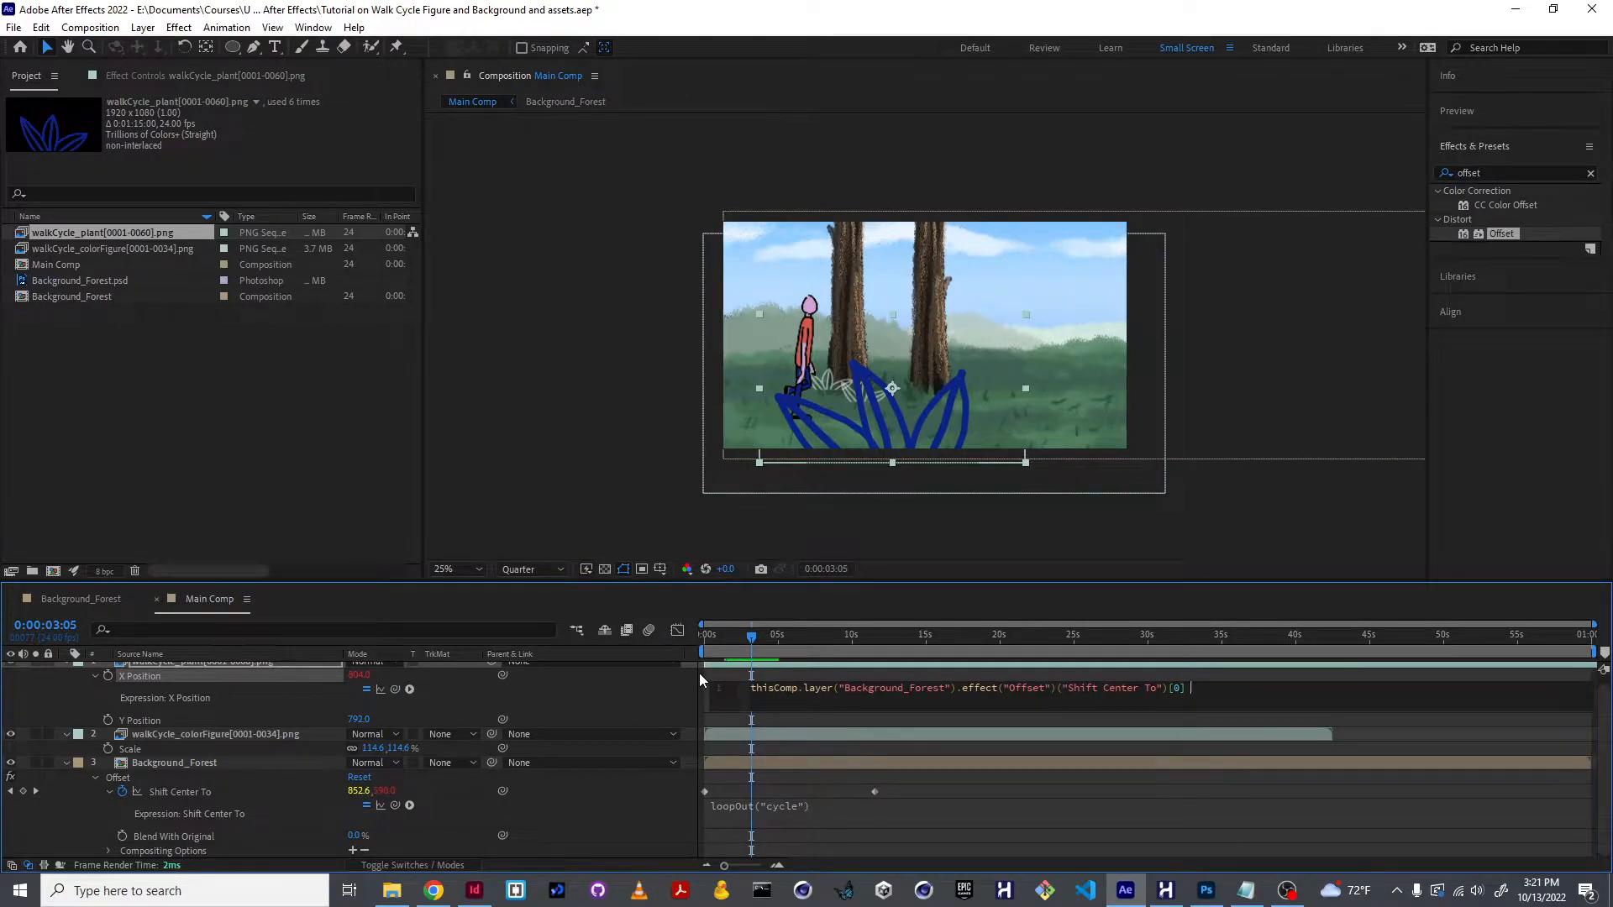
left_click(819, 833)
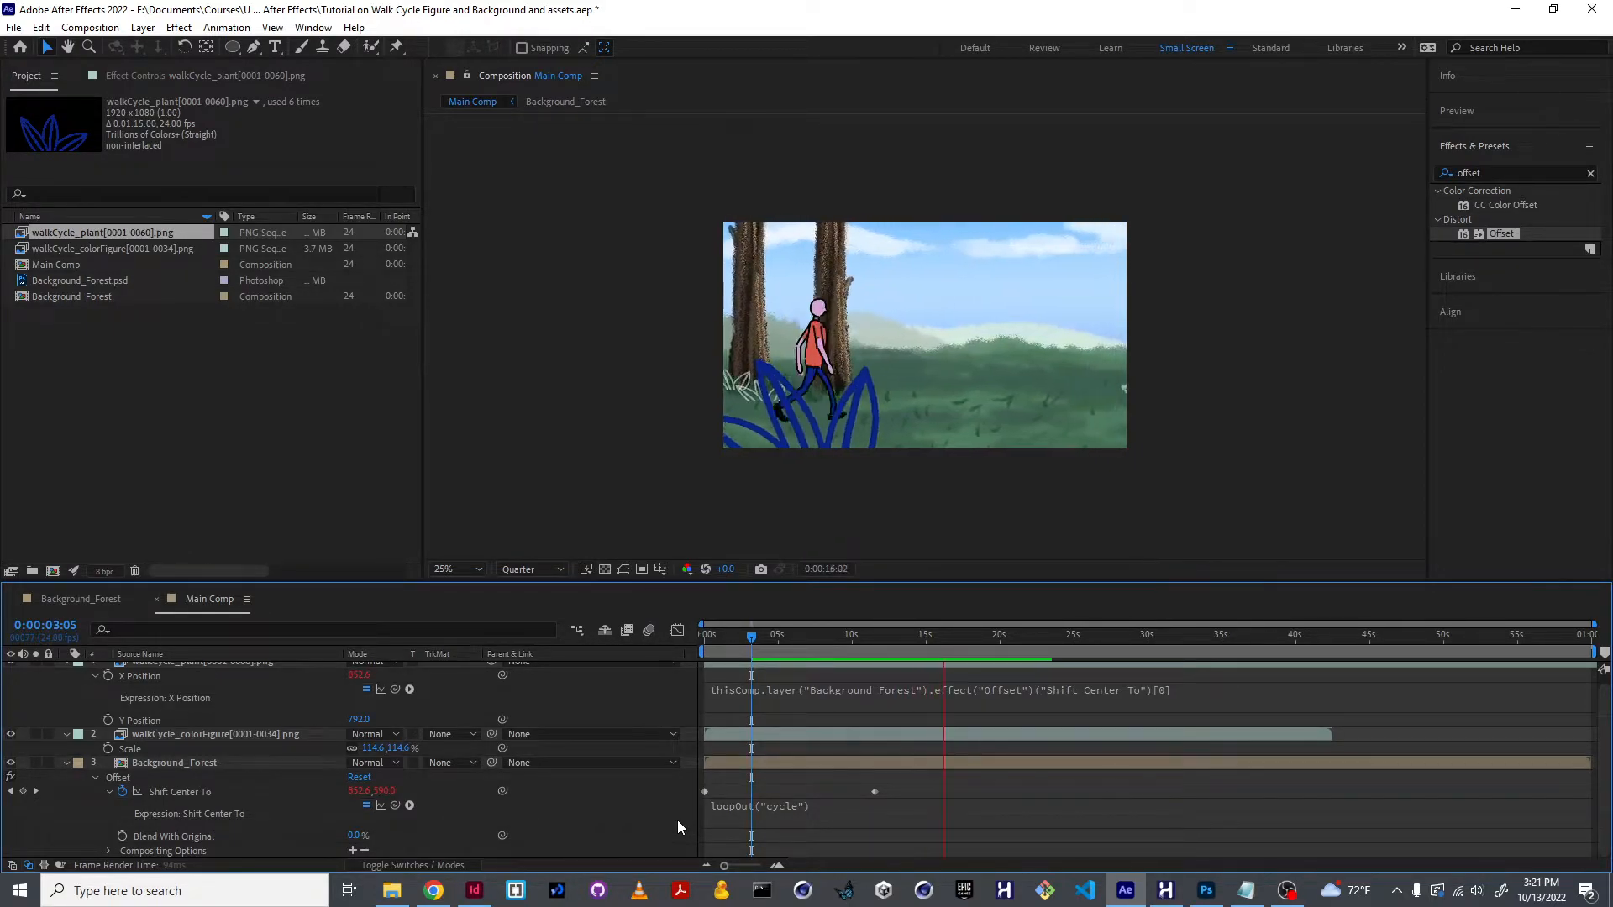
key("ctrl+z")
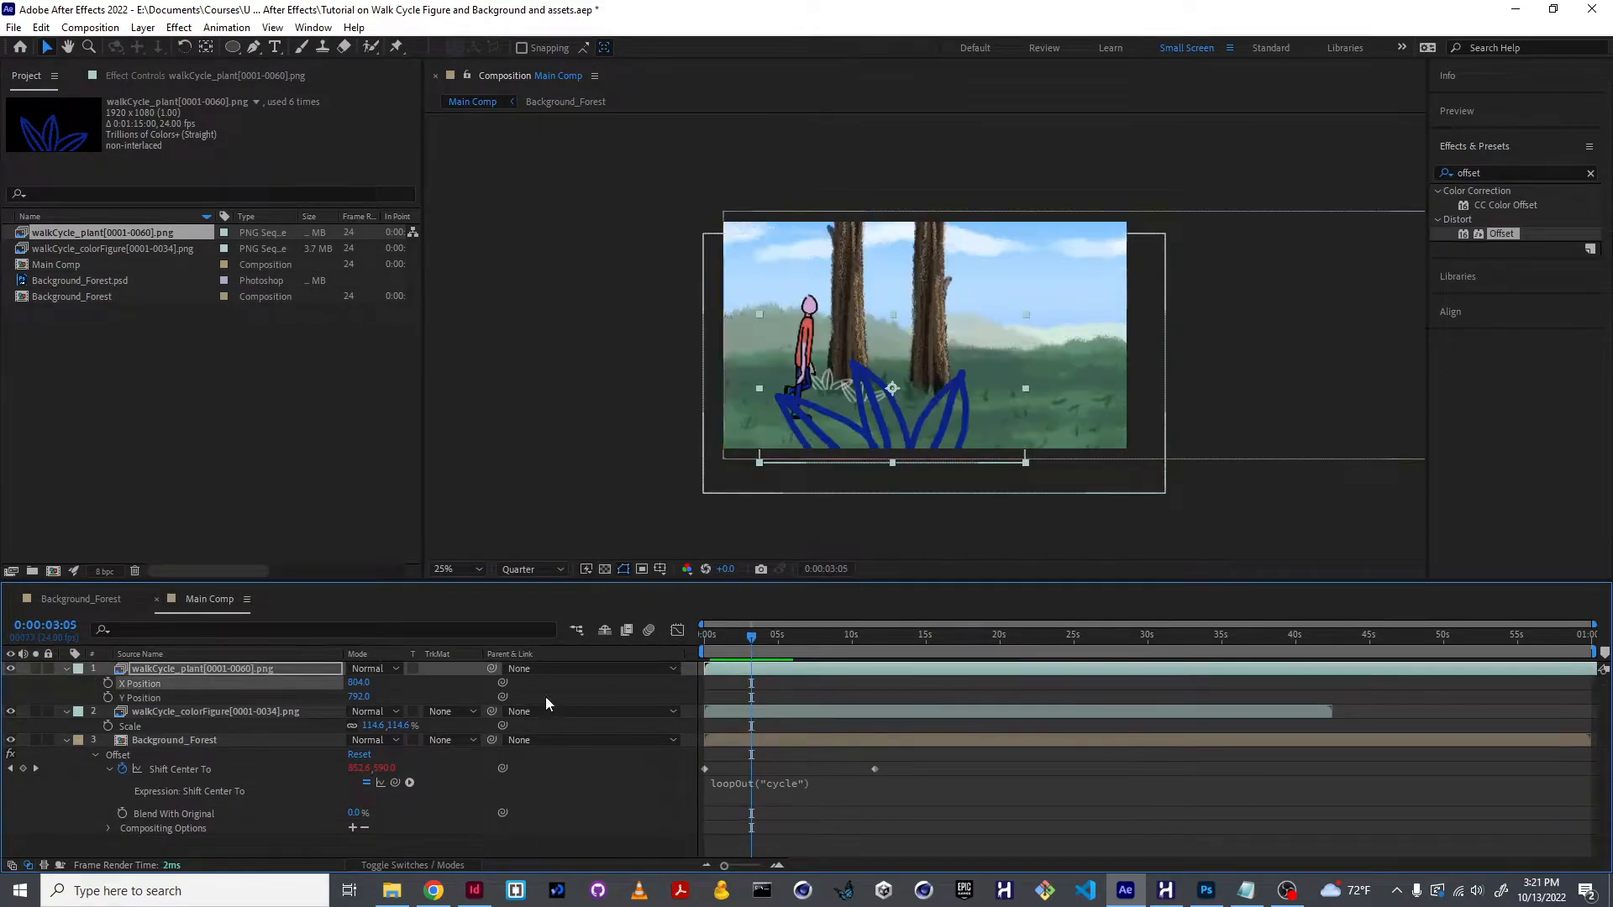
- Delete the plant layer from Main Comp and select the Background_Forest layer
left_click(275, 668)
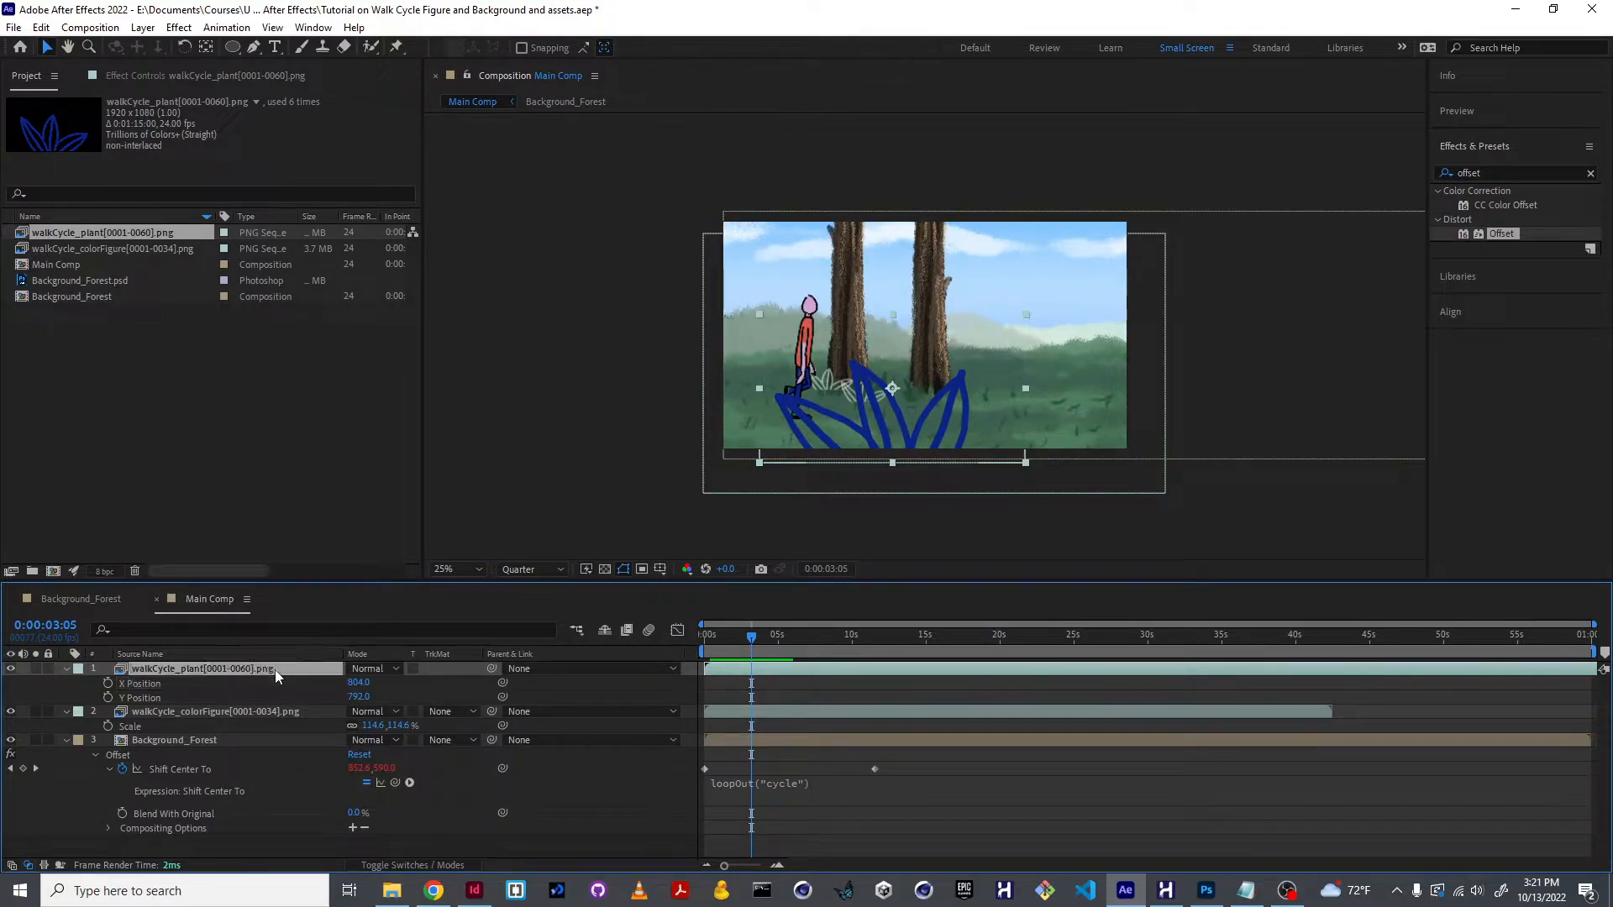
key("Delete")
left_click(182, 693)
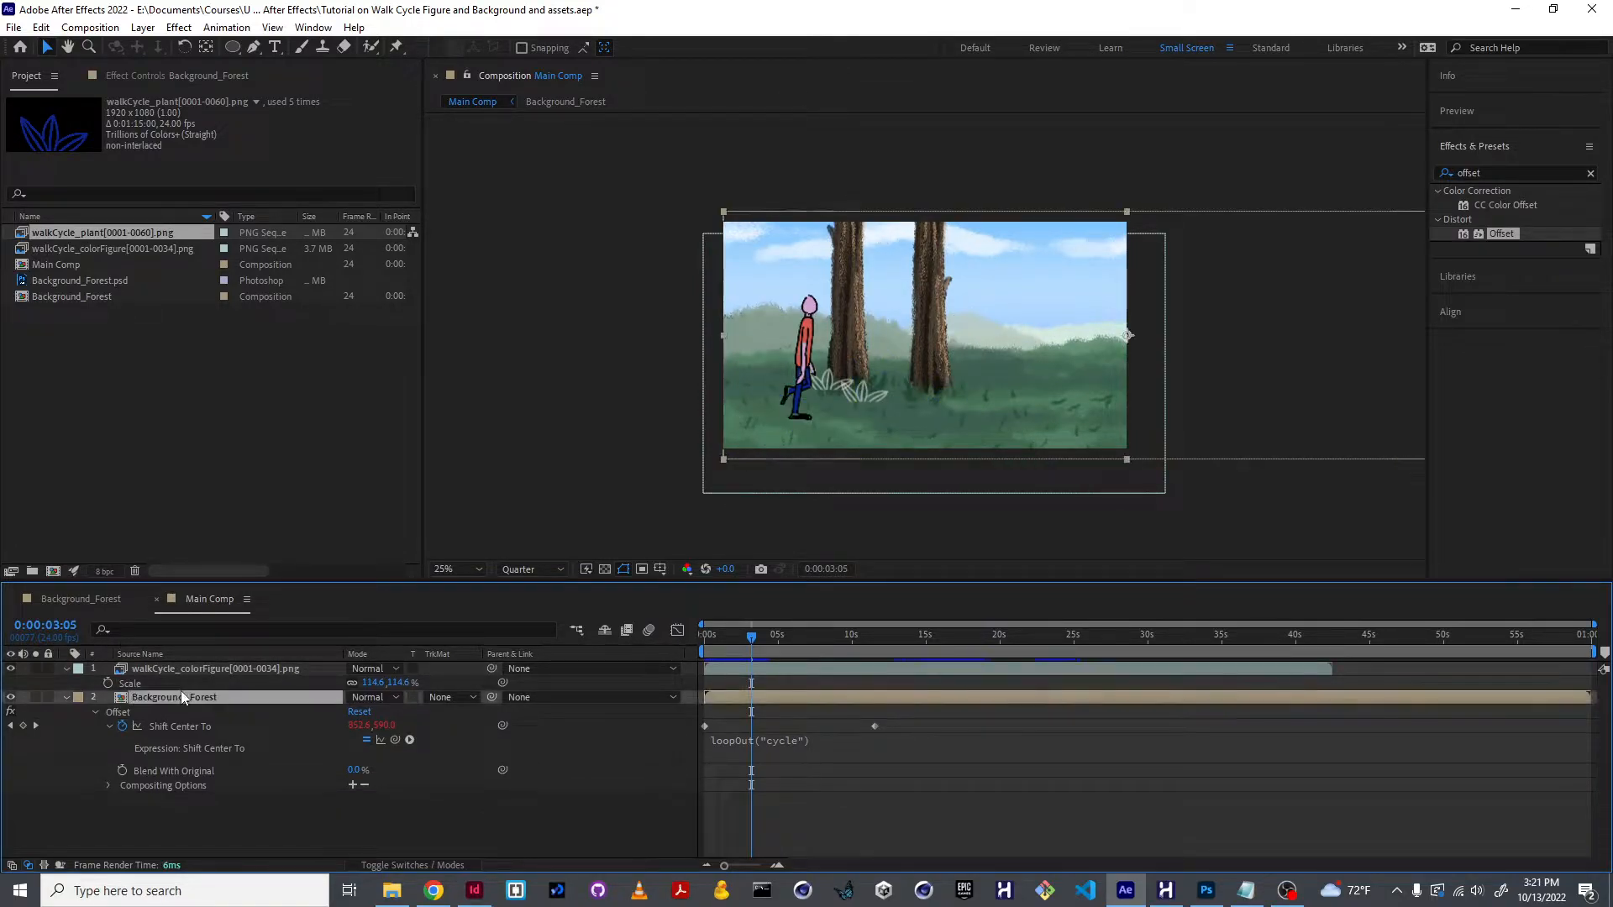
- Duplicate the Background_Forest composition in the project and rename the copy Background_Forest Foreground
left_click(95, 295)
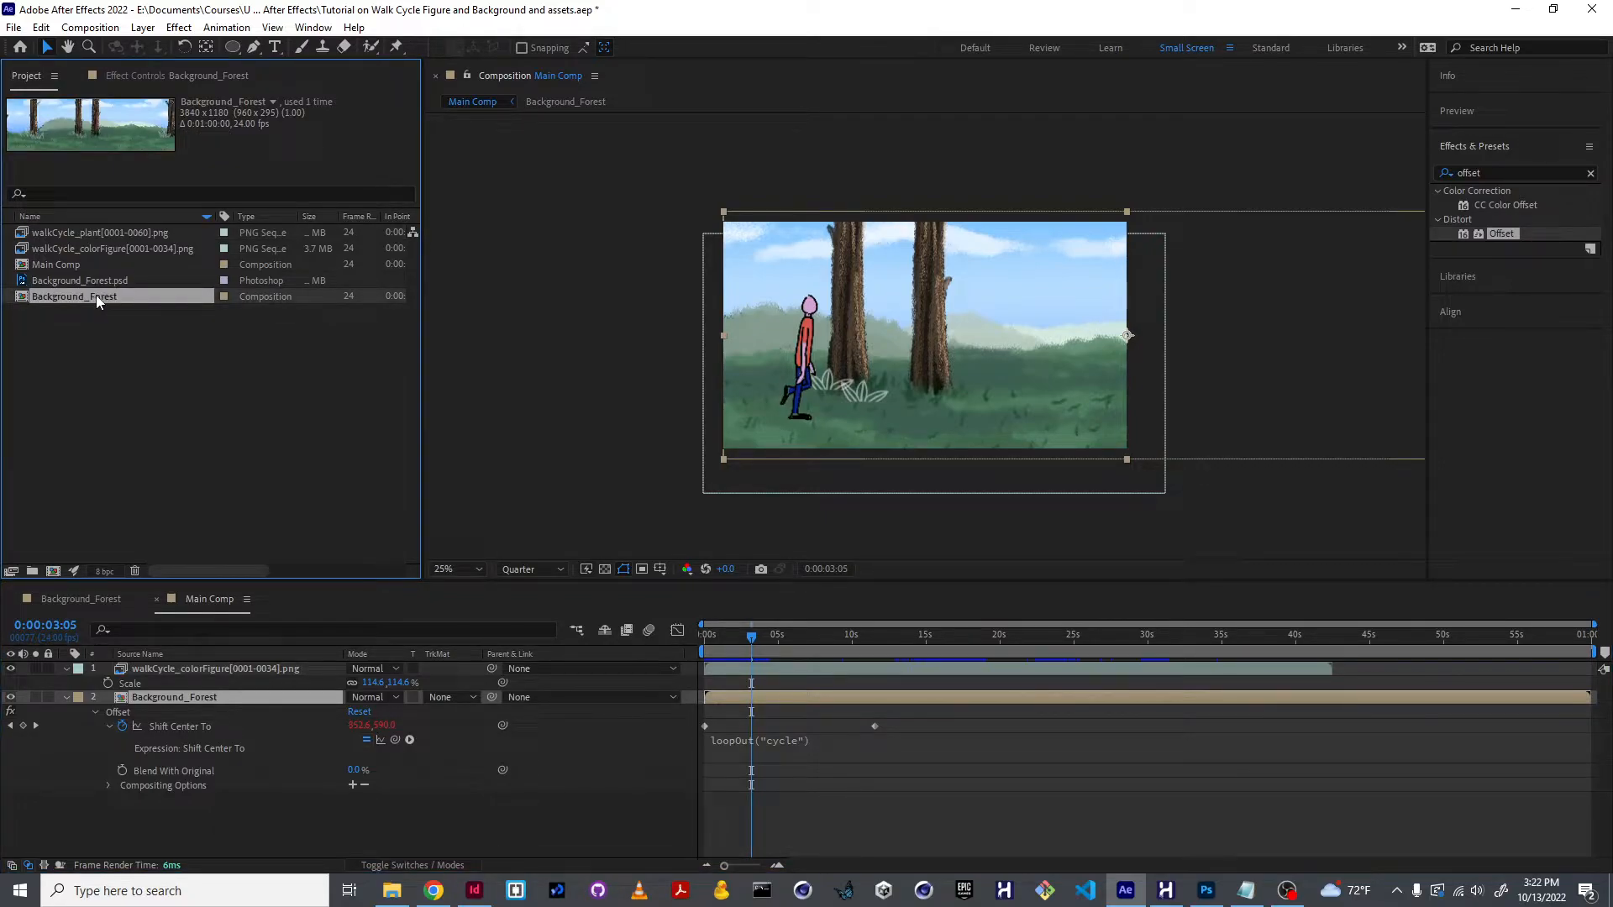
left_click(193, 430)
left_click(83, 300)
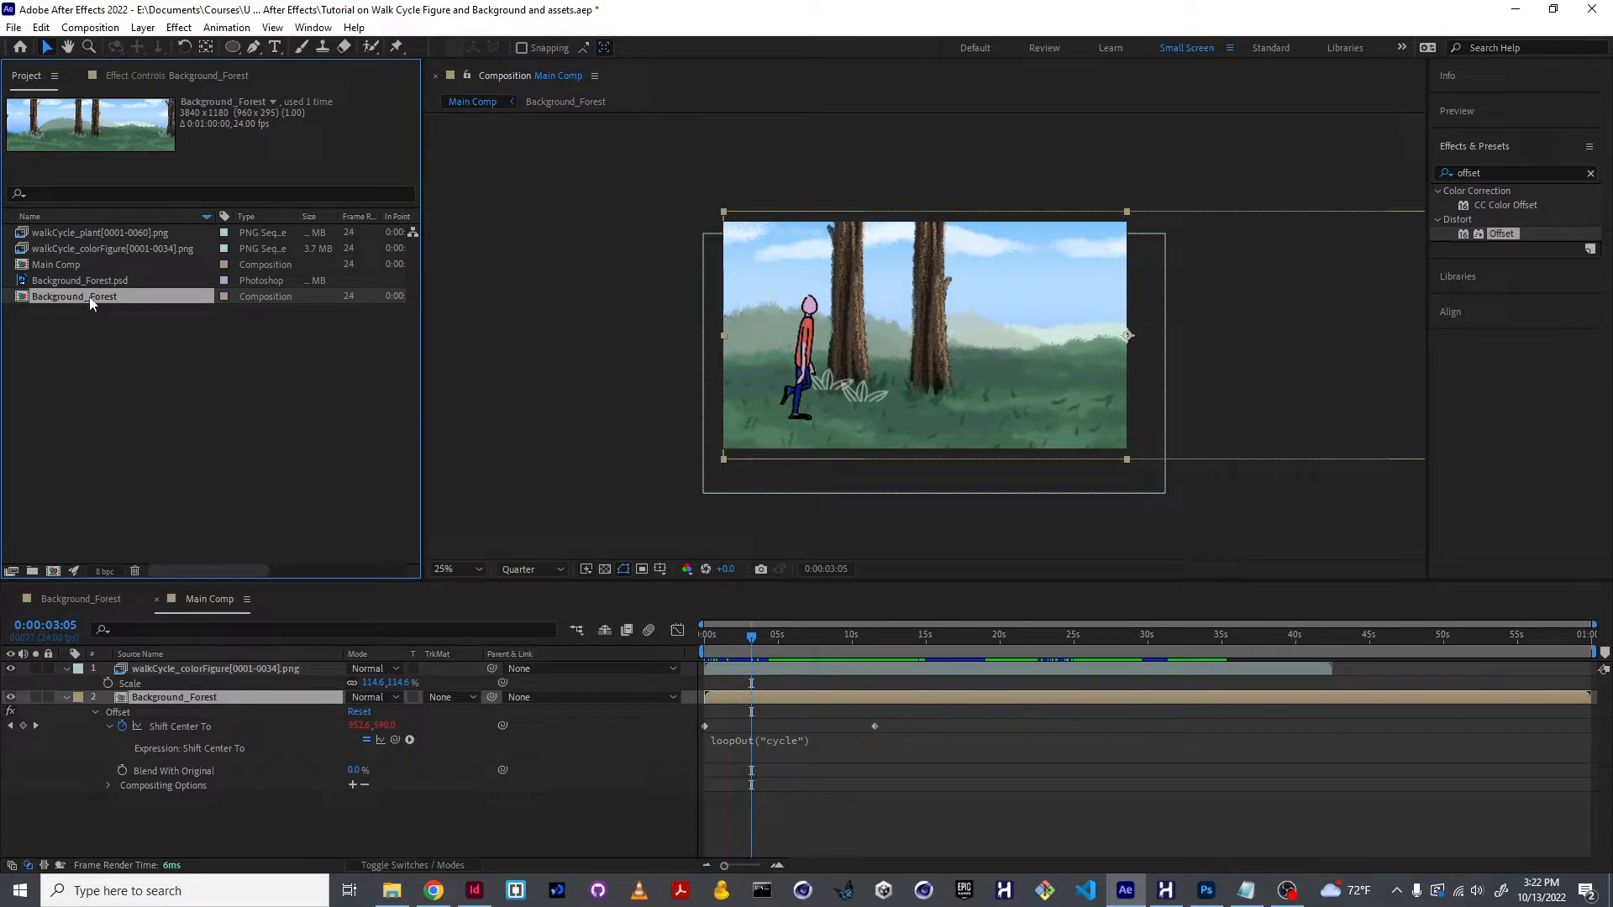
key("ctrl+d")
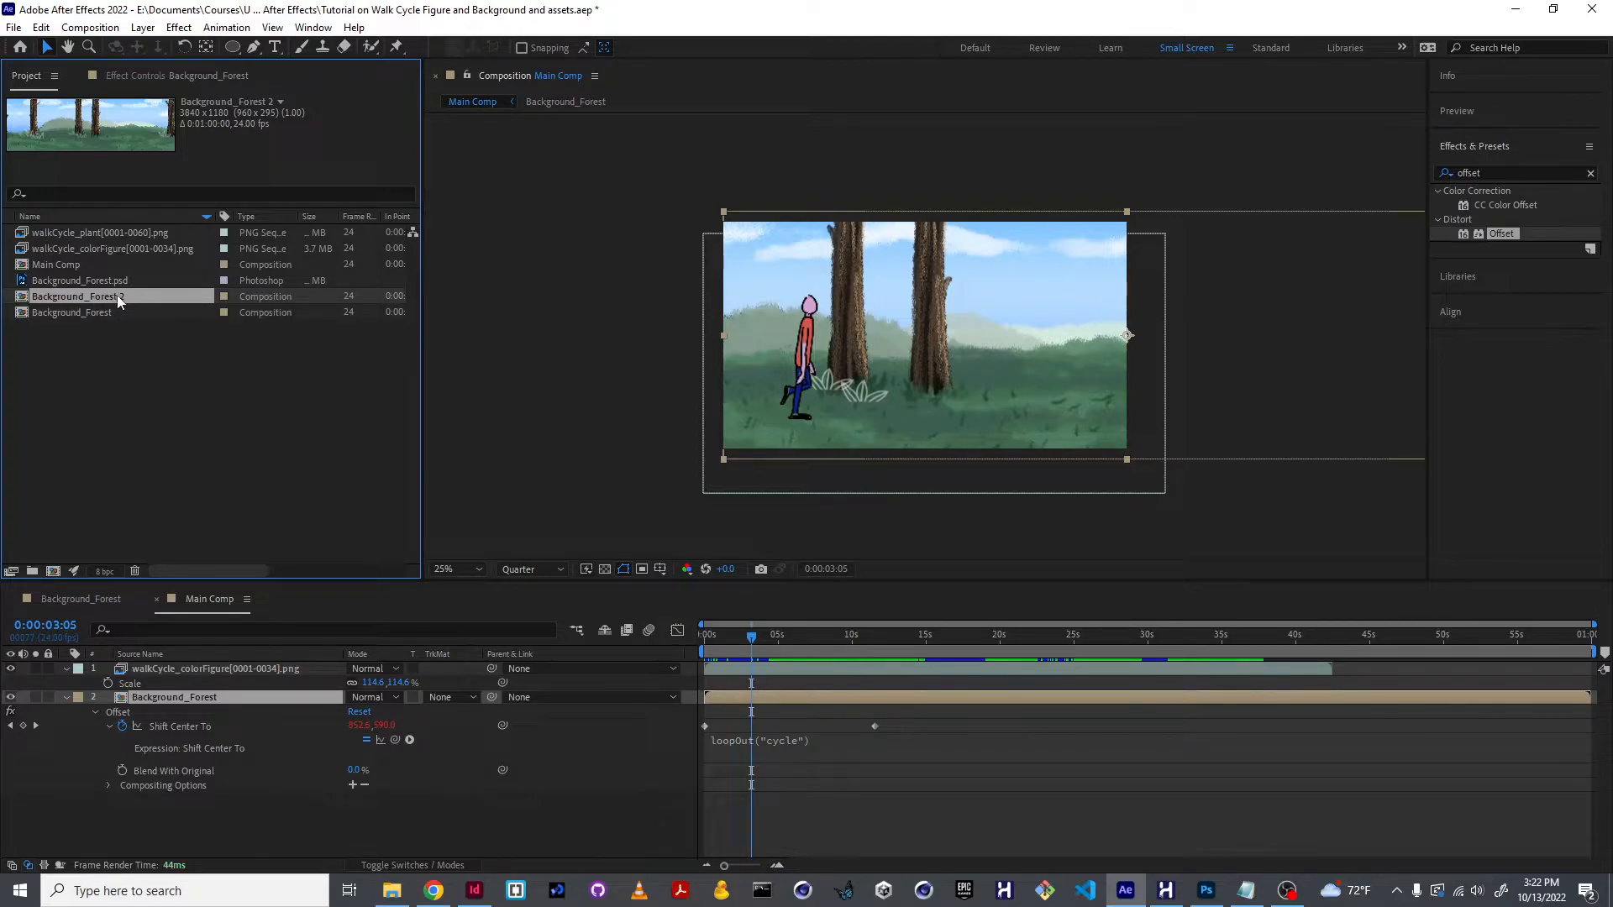
key("Return")
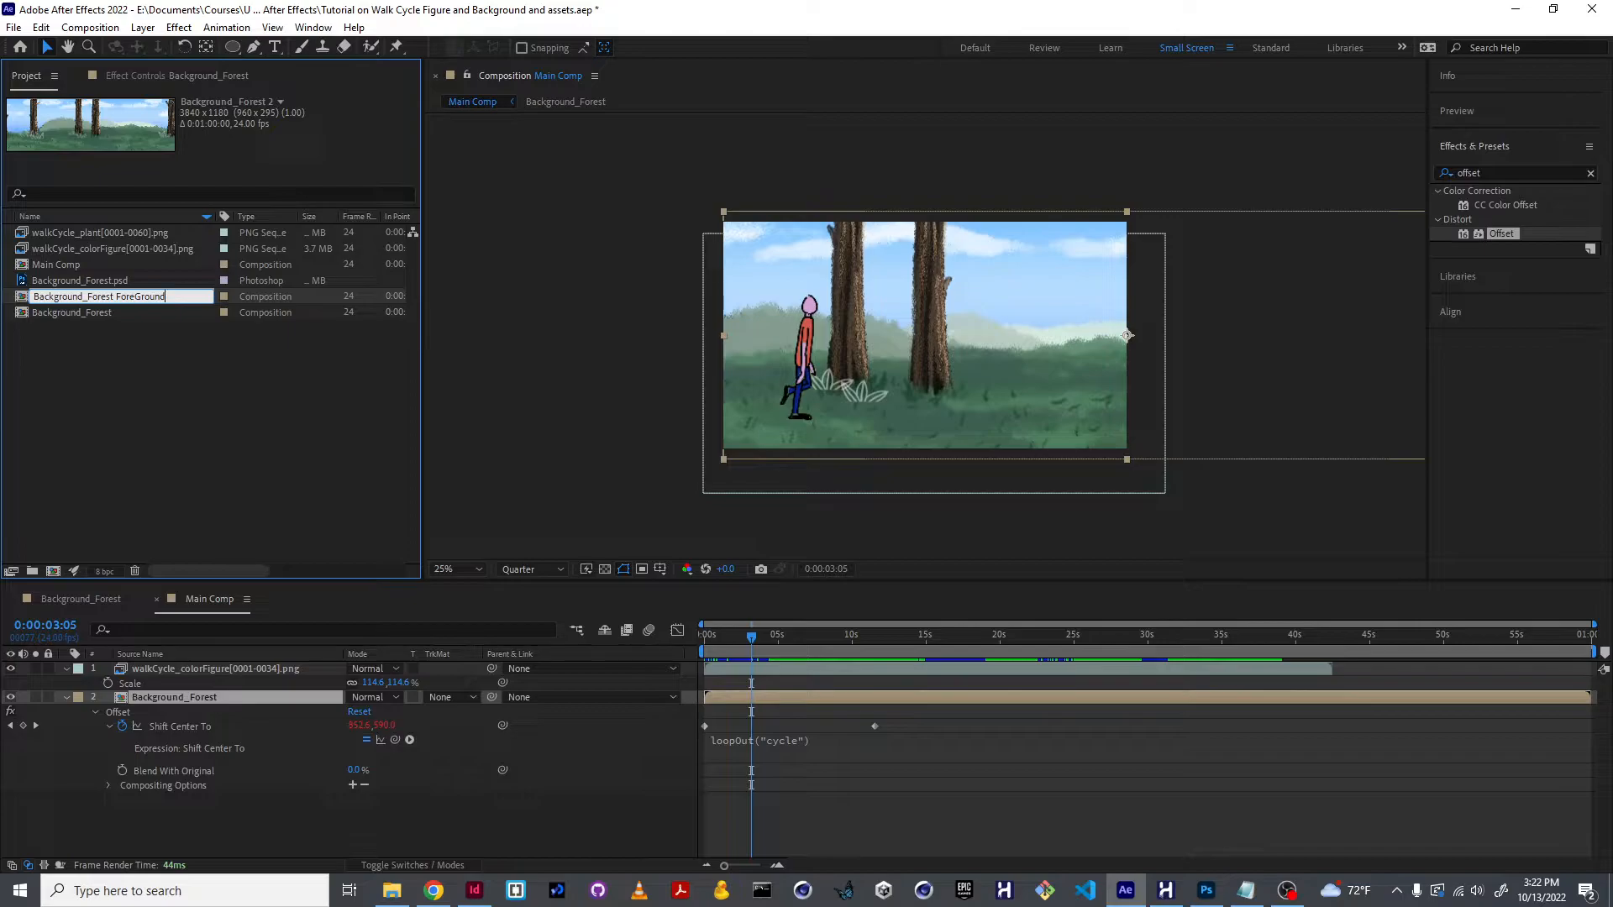
key("BackSpace")
type("g")
left_click(270, 432)
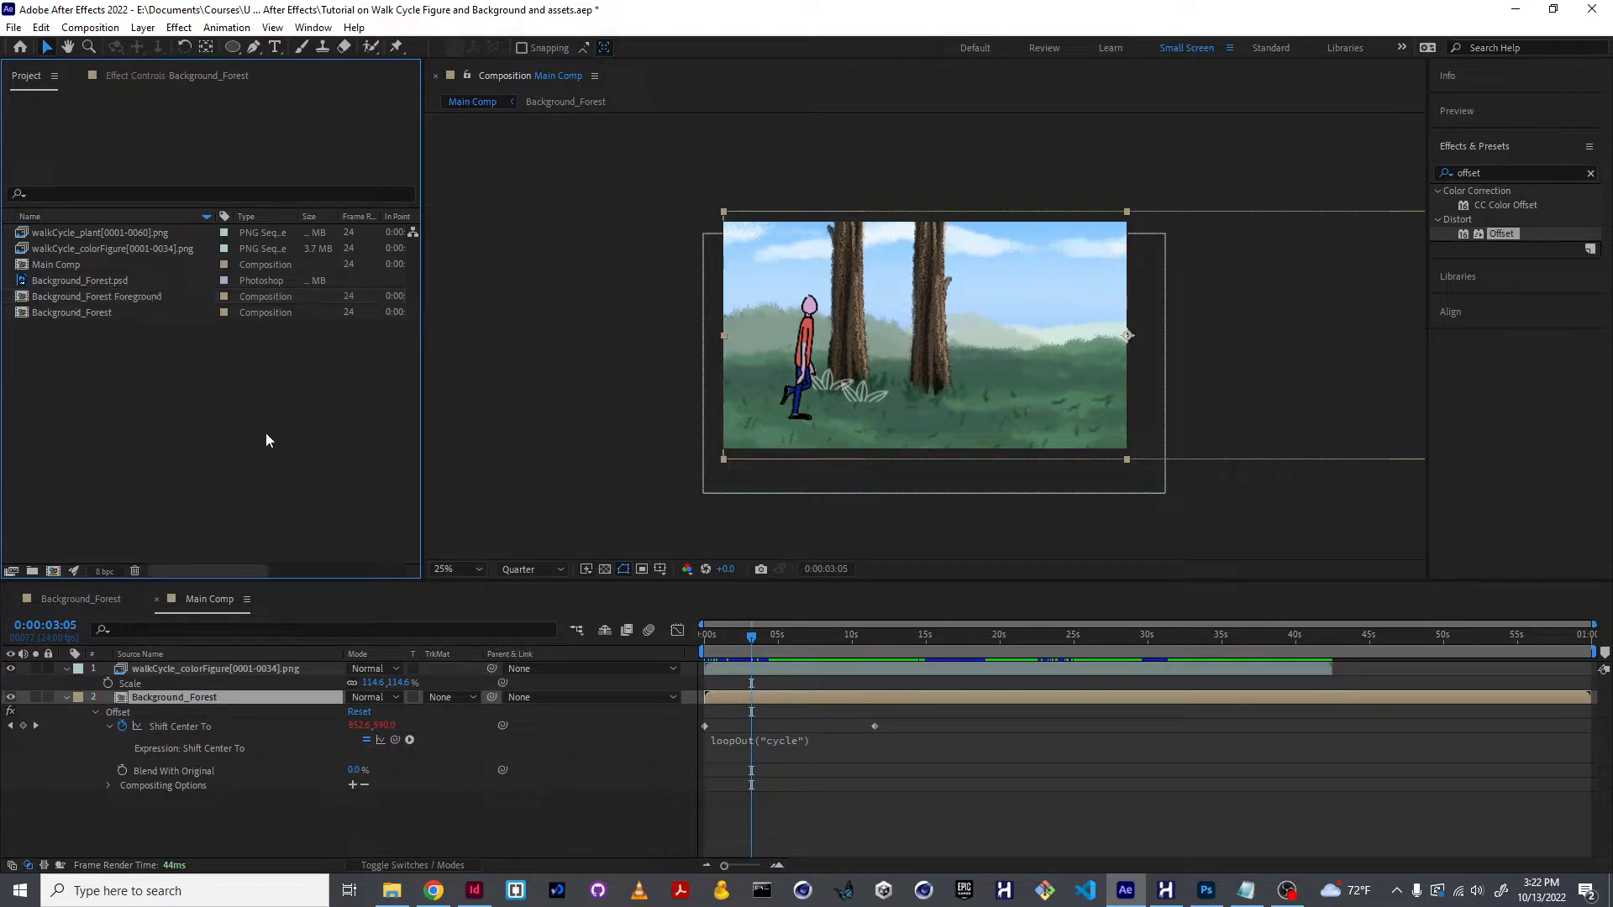
- Open the Background_Forest Foreground composition and delete all five of its walkCycle_plant layers
left_click(152, 306)
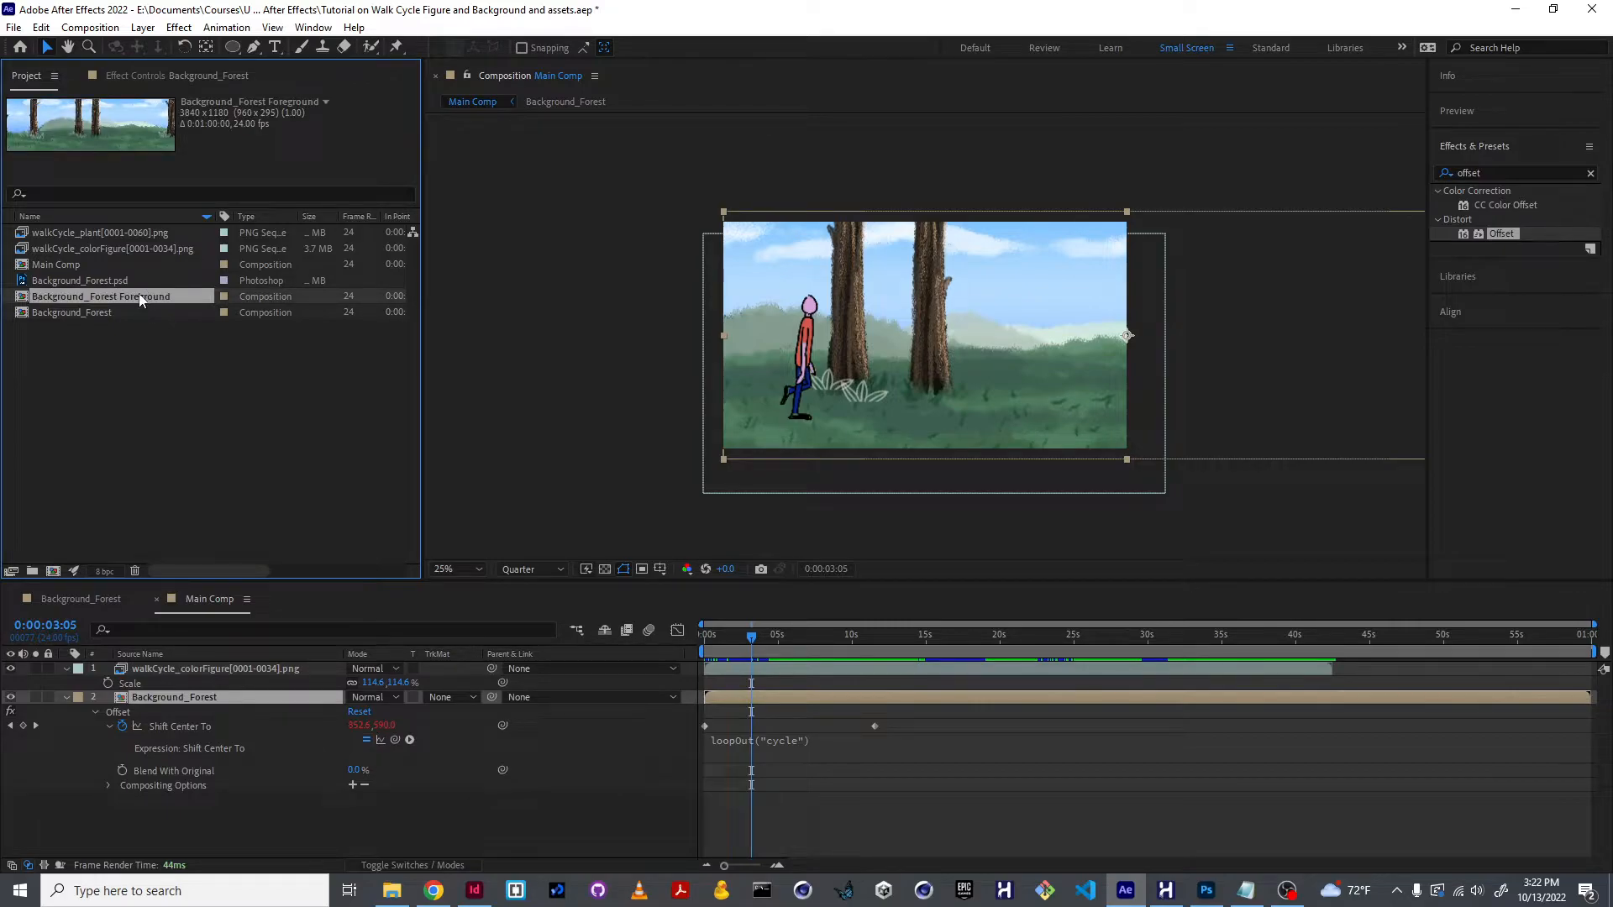
double_click(141, 298)
left_click(192, 672)
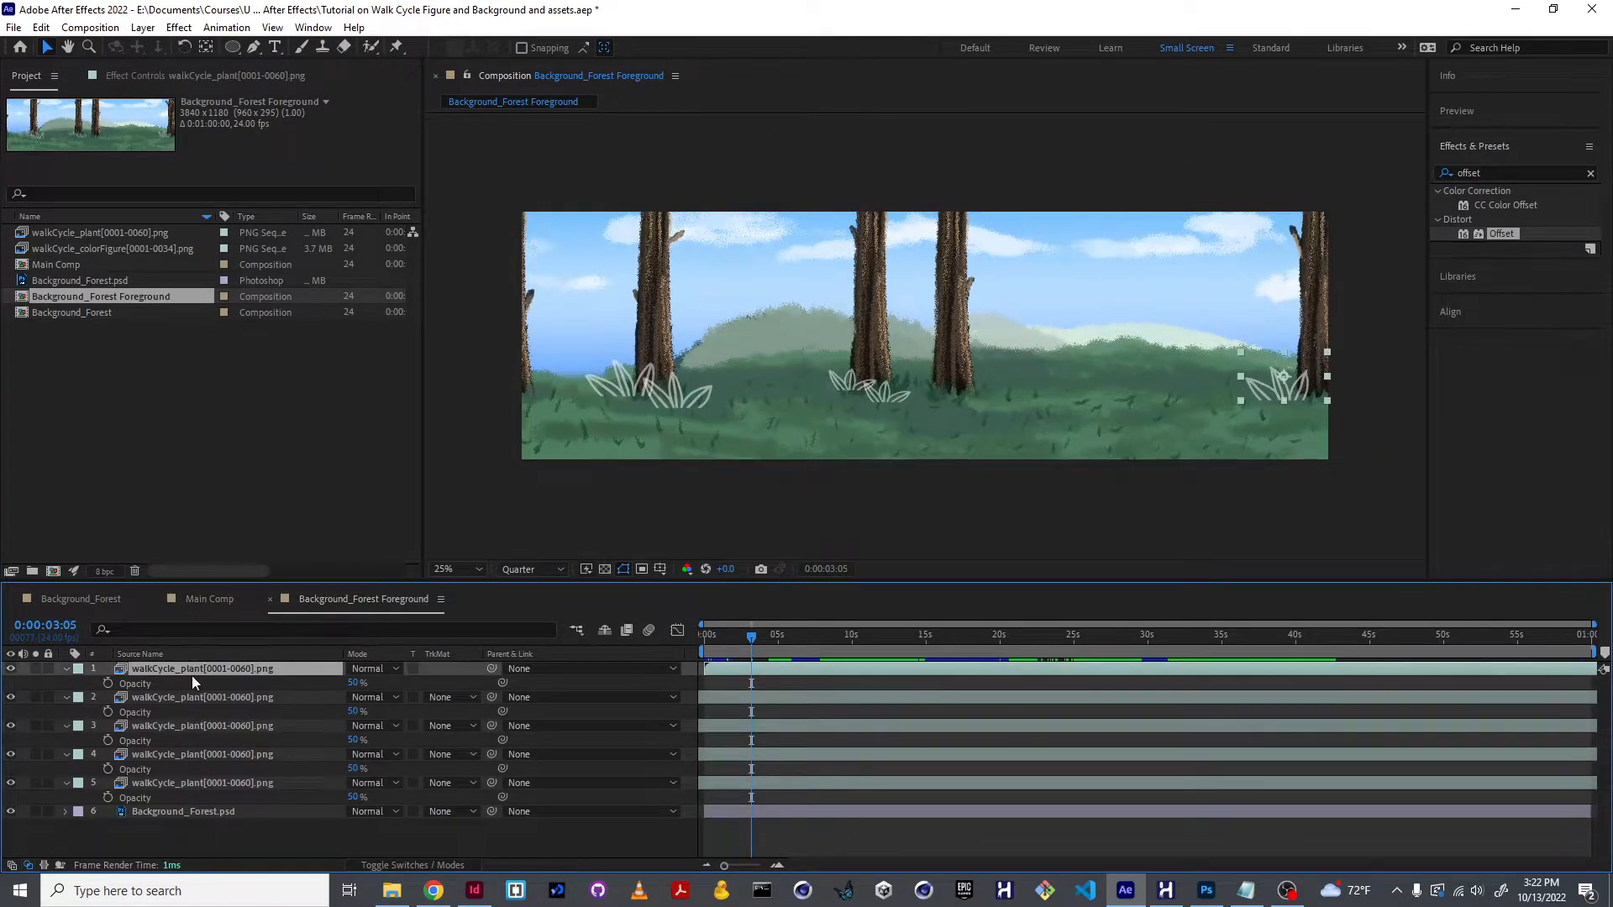
left_click(170, 779, "shift")
key("Delete")
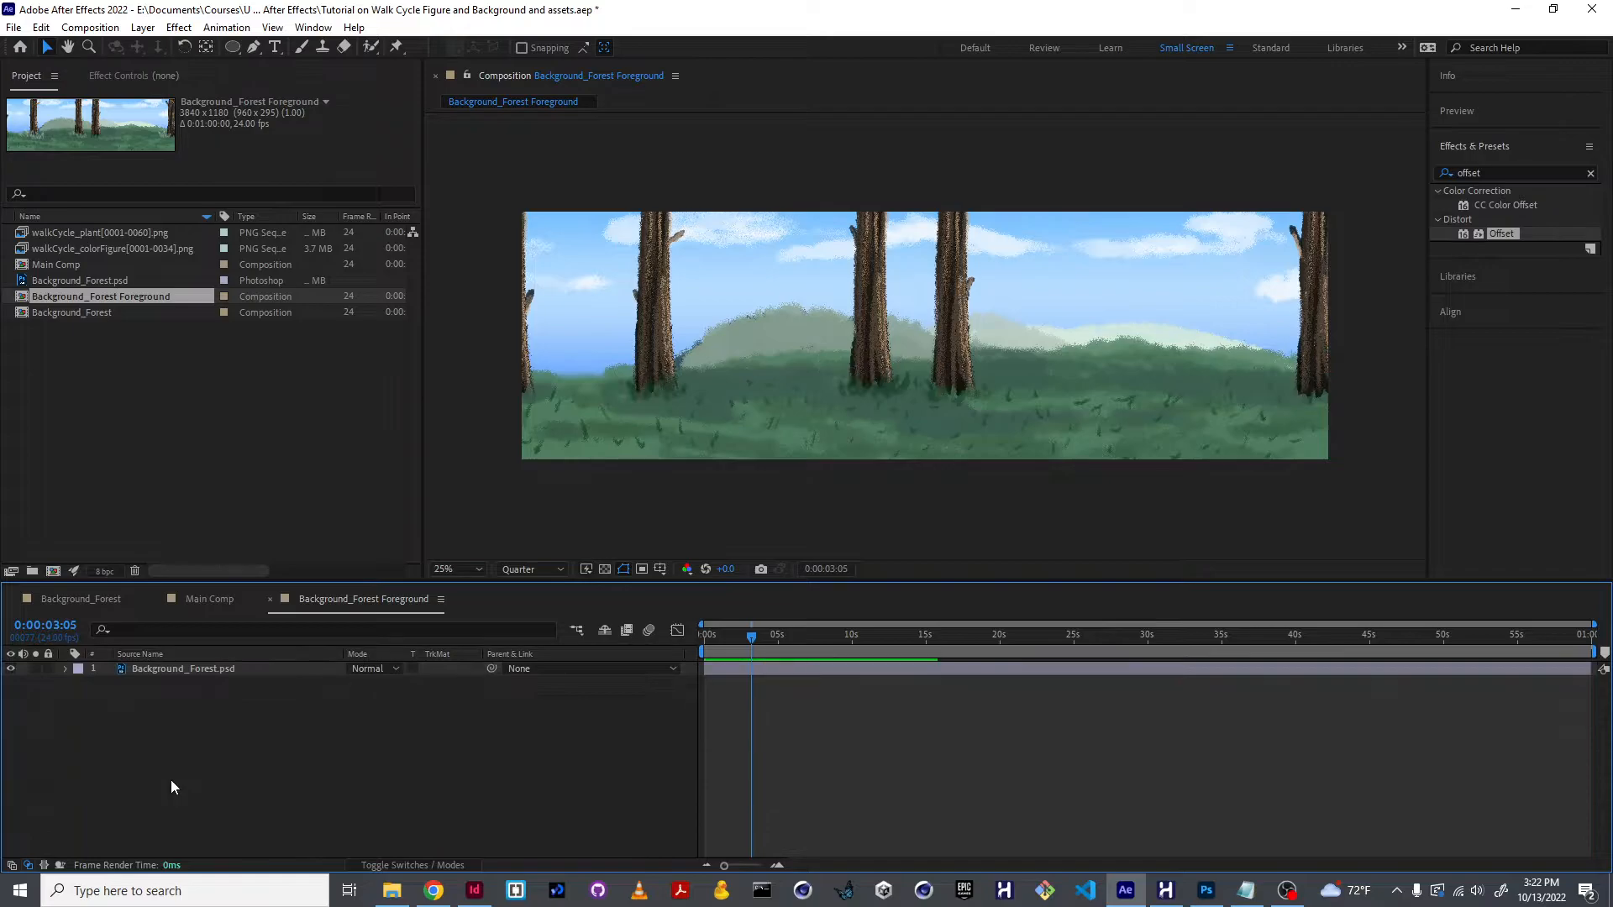
- Add a reduced walkCycle_plant[0001-0060].png to the left foreground of Background_Forest Foreground and duplicate it into the right foreground
left_click_drag(92, 232, 137, 666)
left_click_drag(918, 413, 718, 454)
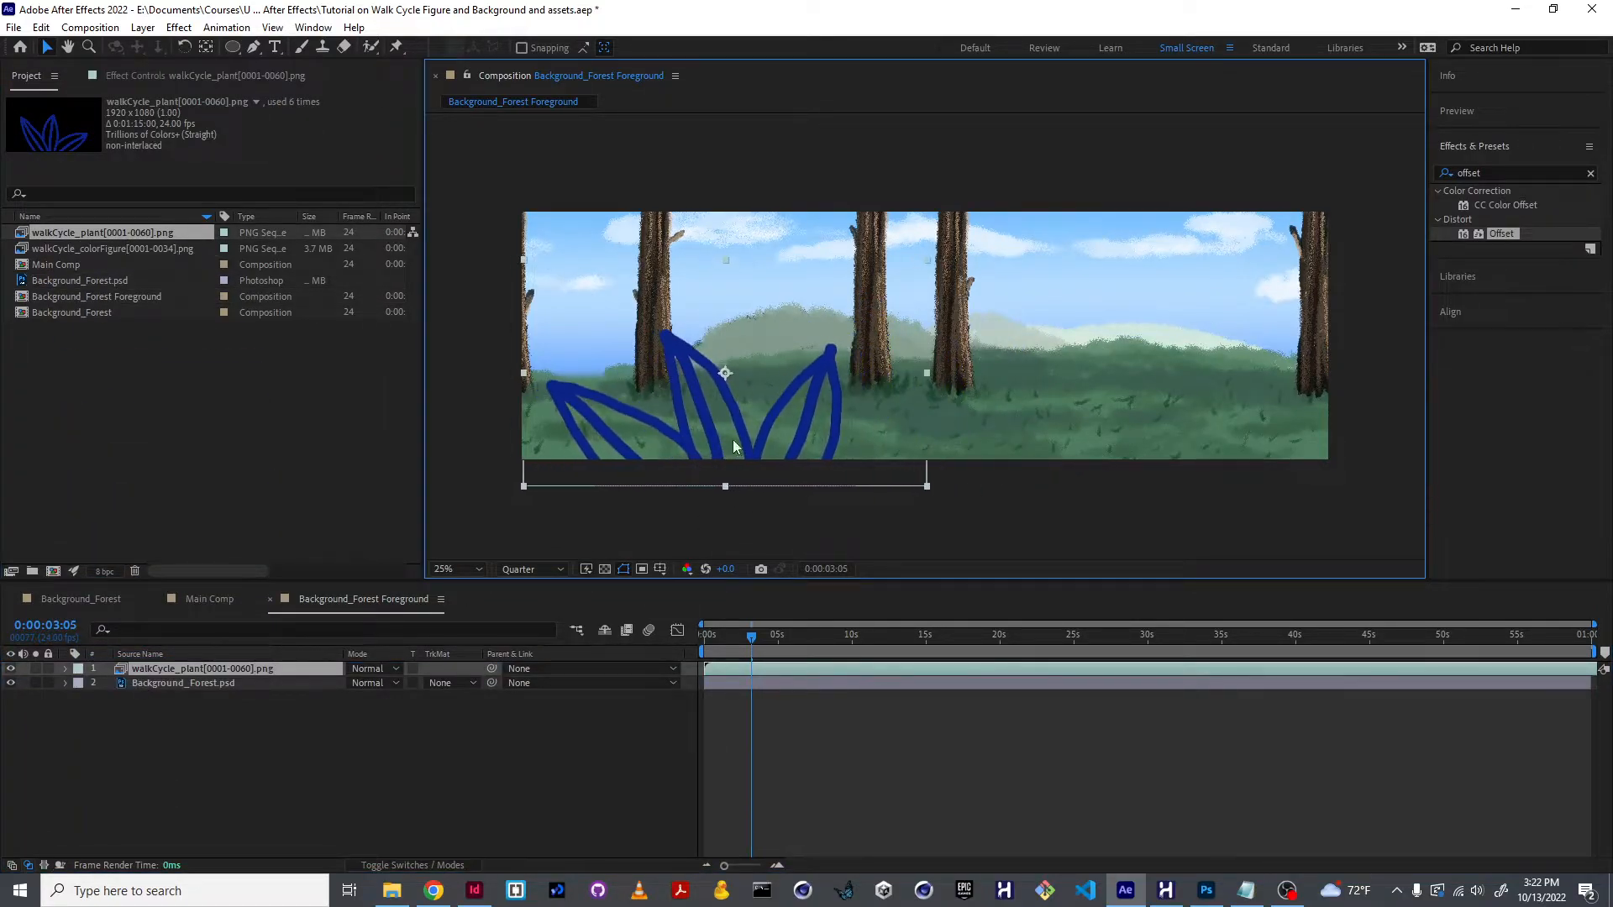
left_click_drag(927, 260, 883, 294)
left_click_drag(756, 420, 1170, 463)
key("ctrl+d")
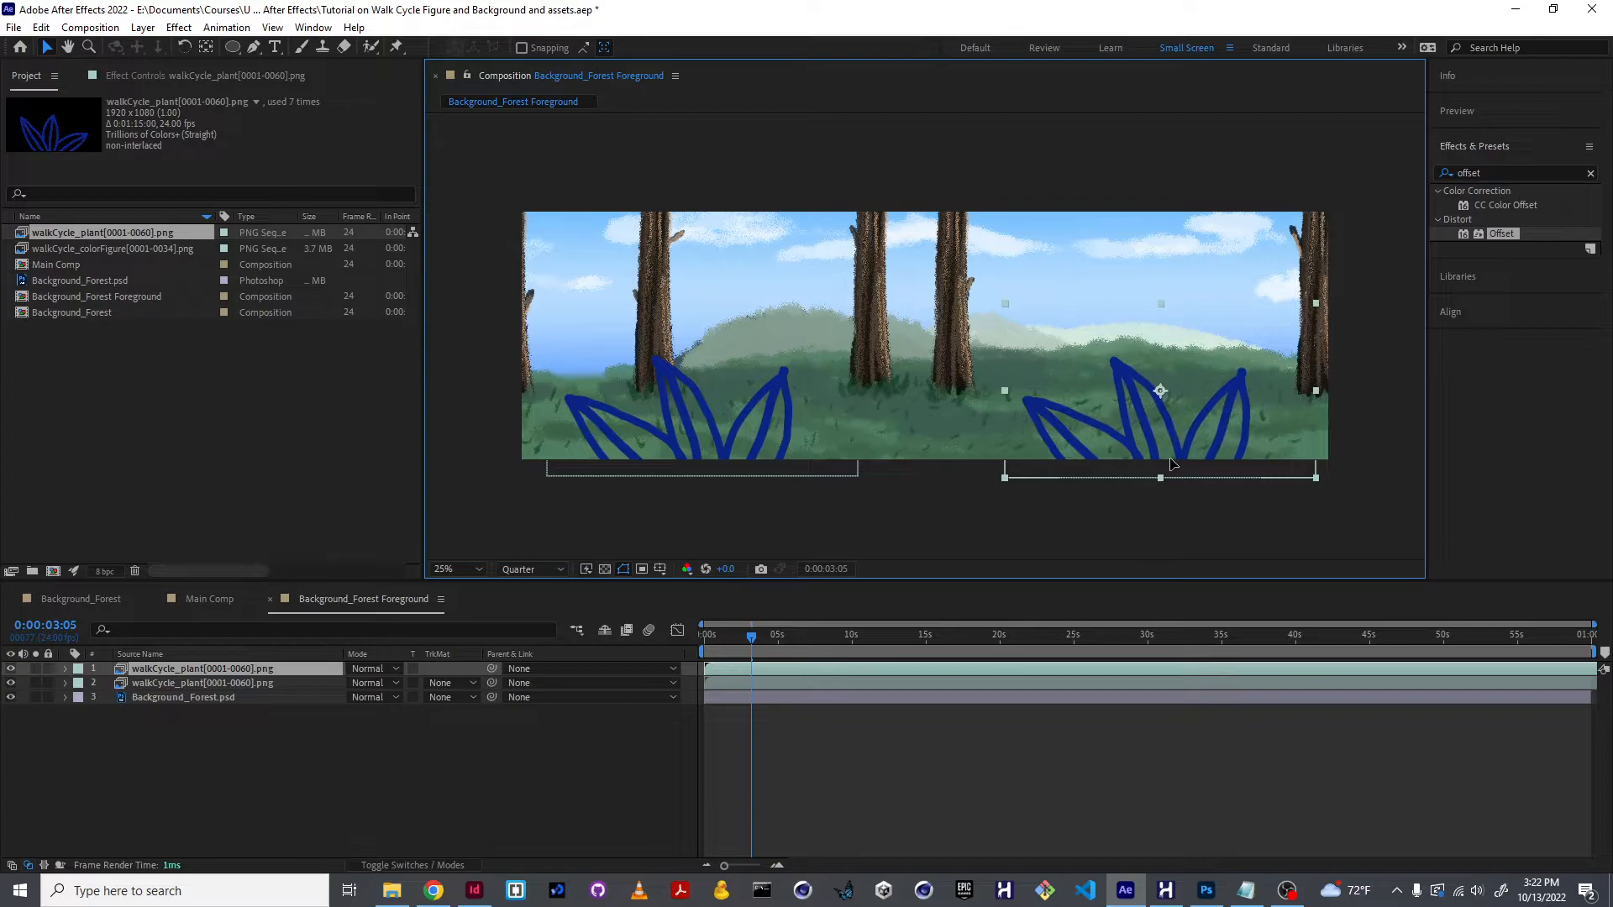
- Mirror the plant in the right foreground horizontally with Scale -69.1, 69.1% and move it to about 2664, 950
left_click(65, 667)
left_click(80, 683)
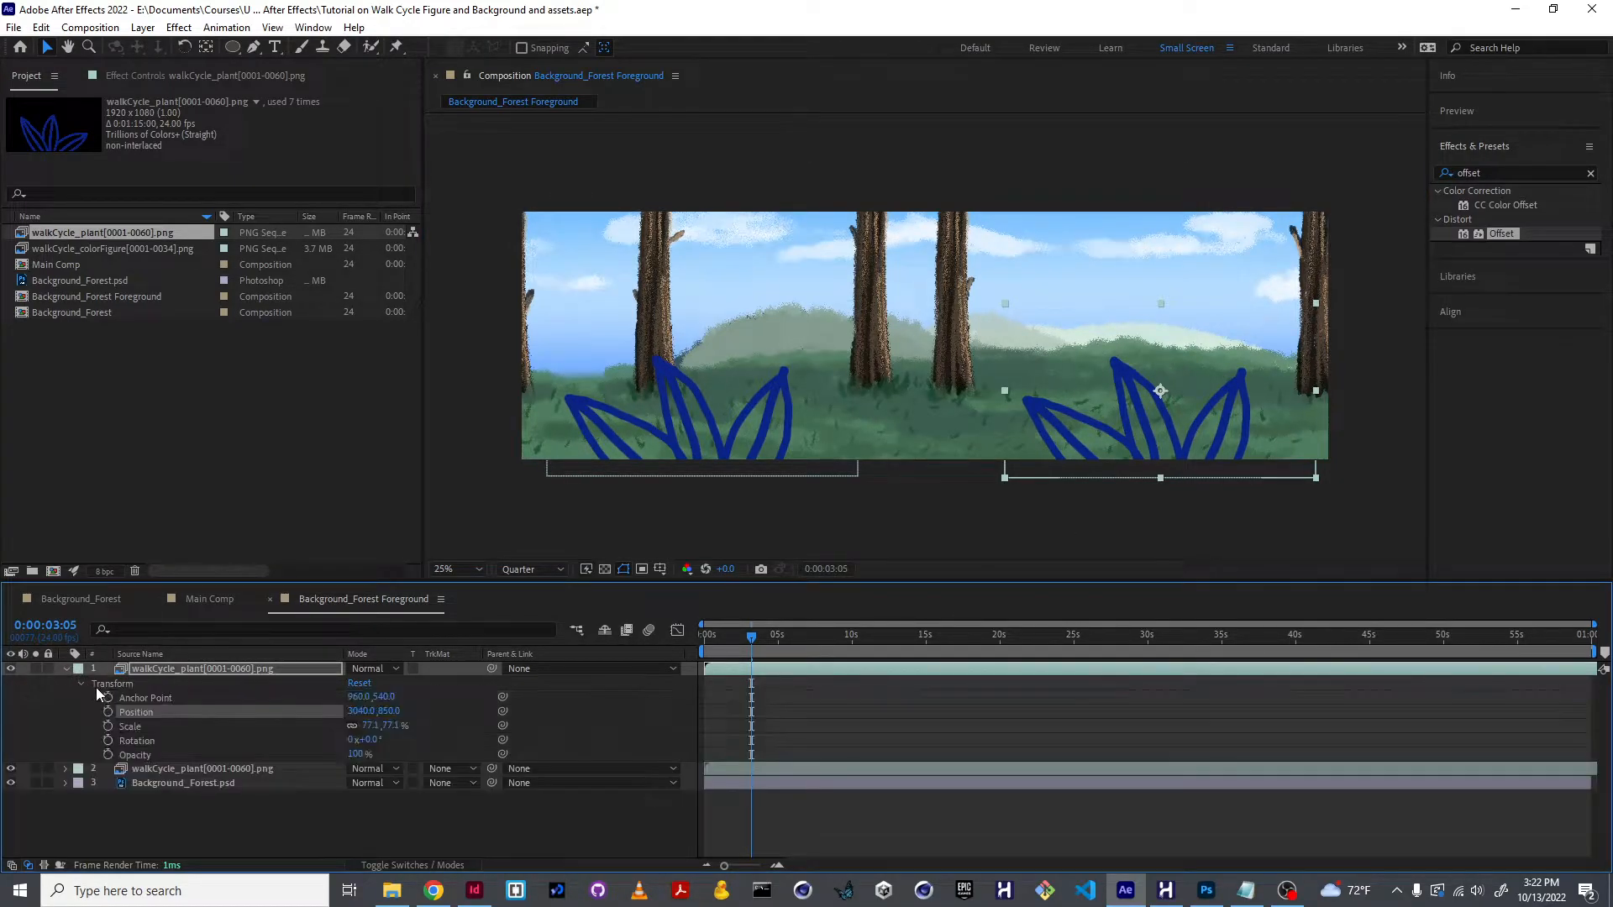
left_click(123, 726)
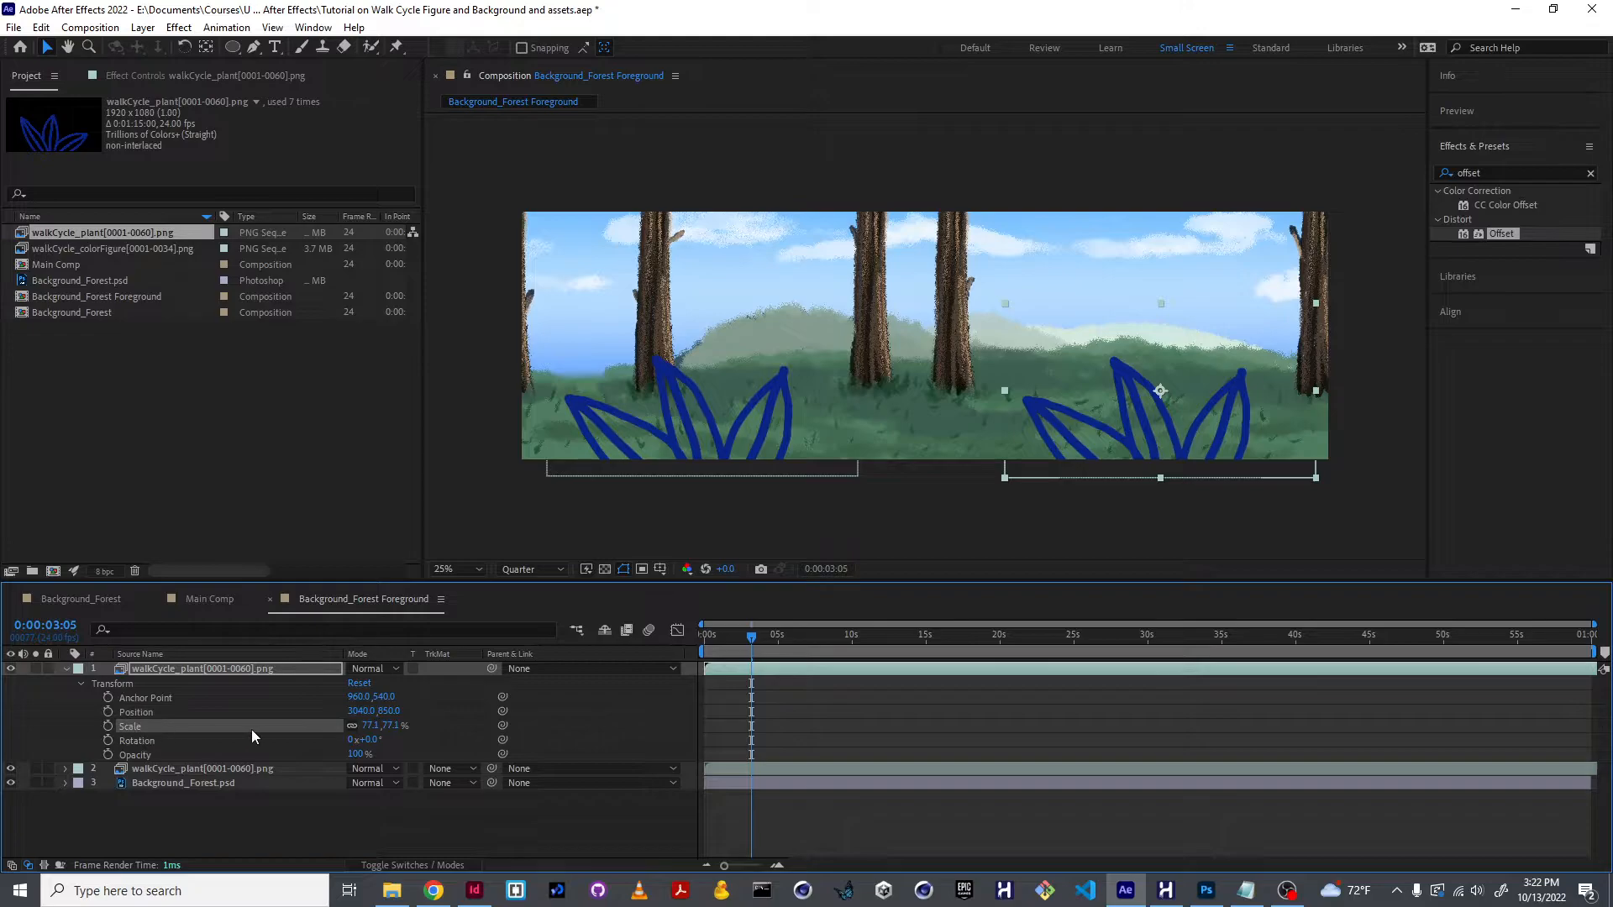
left_click(370, 725)
key("Home")
type("-")
key("Return")
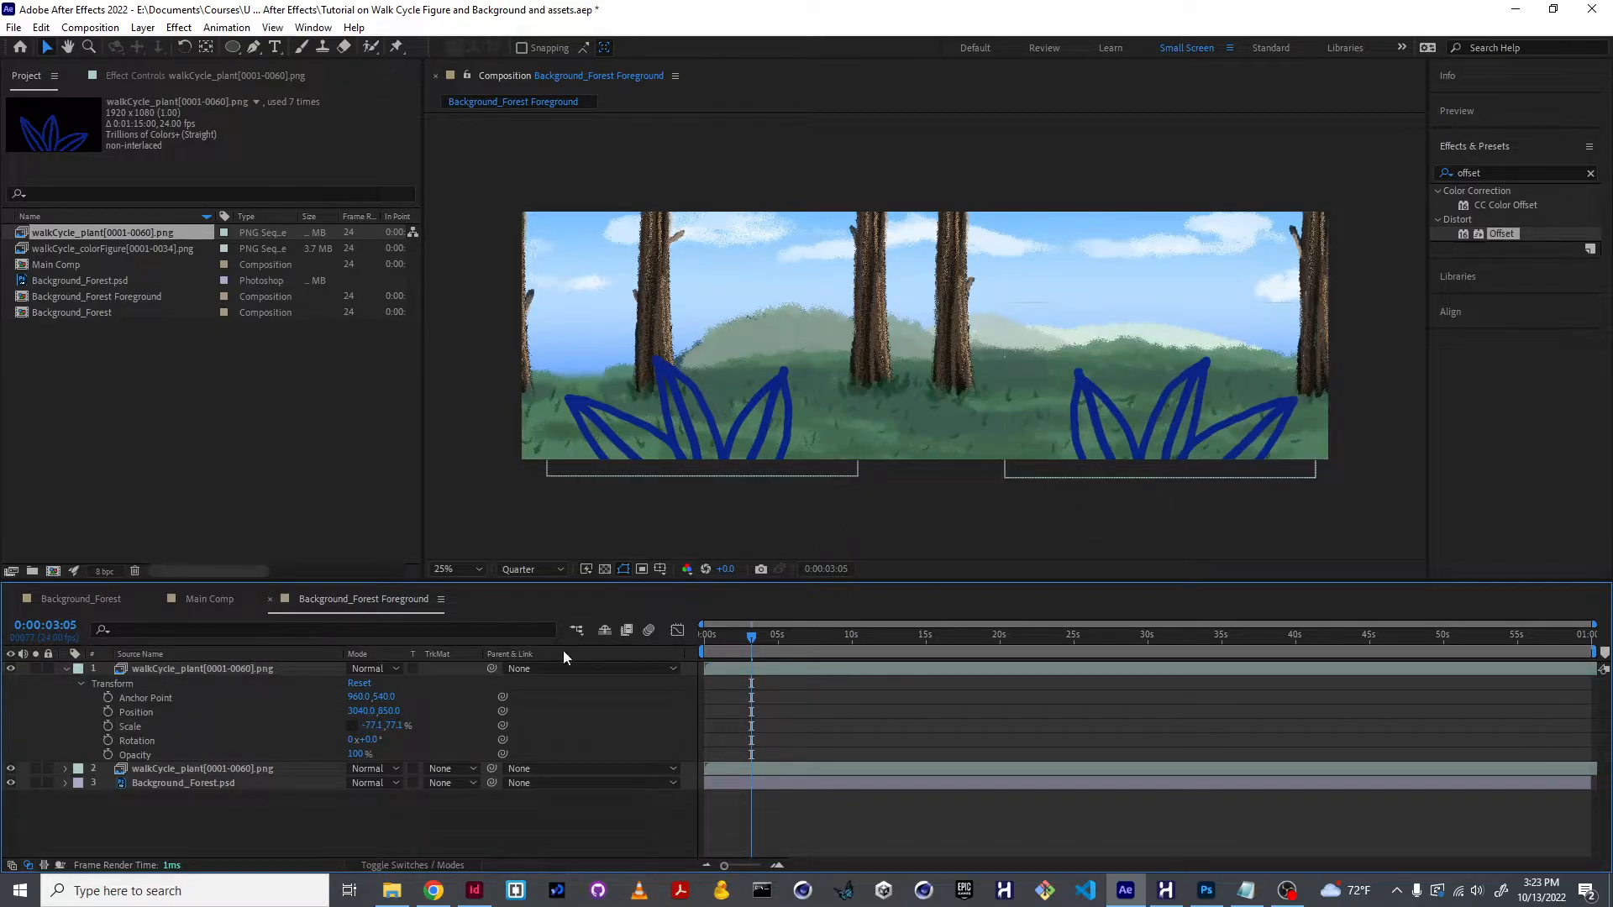
left_click_drag(373, 726, 380, 727)
left_click_drag(1196, 414, 1147, 440)
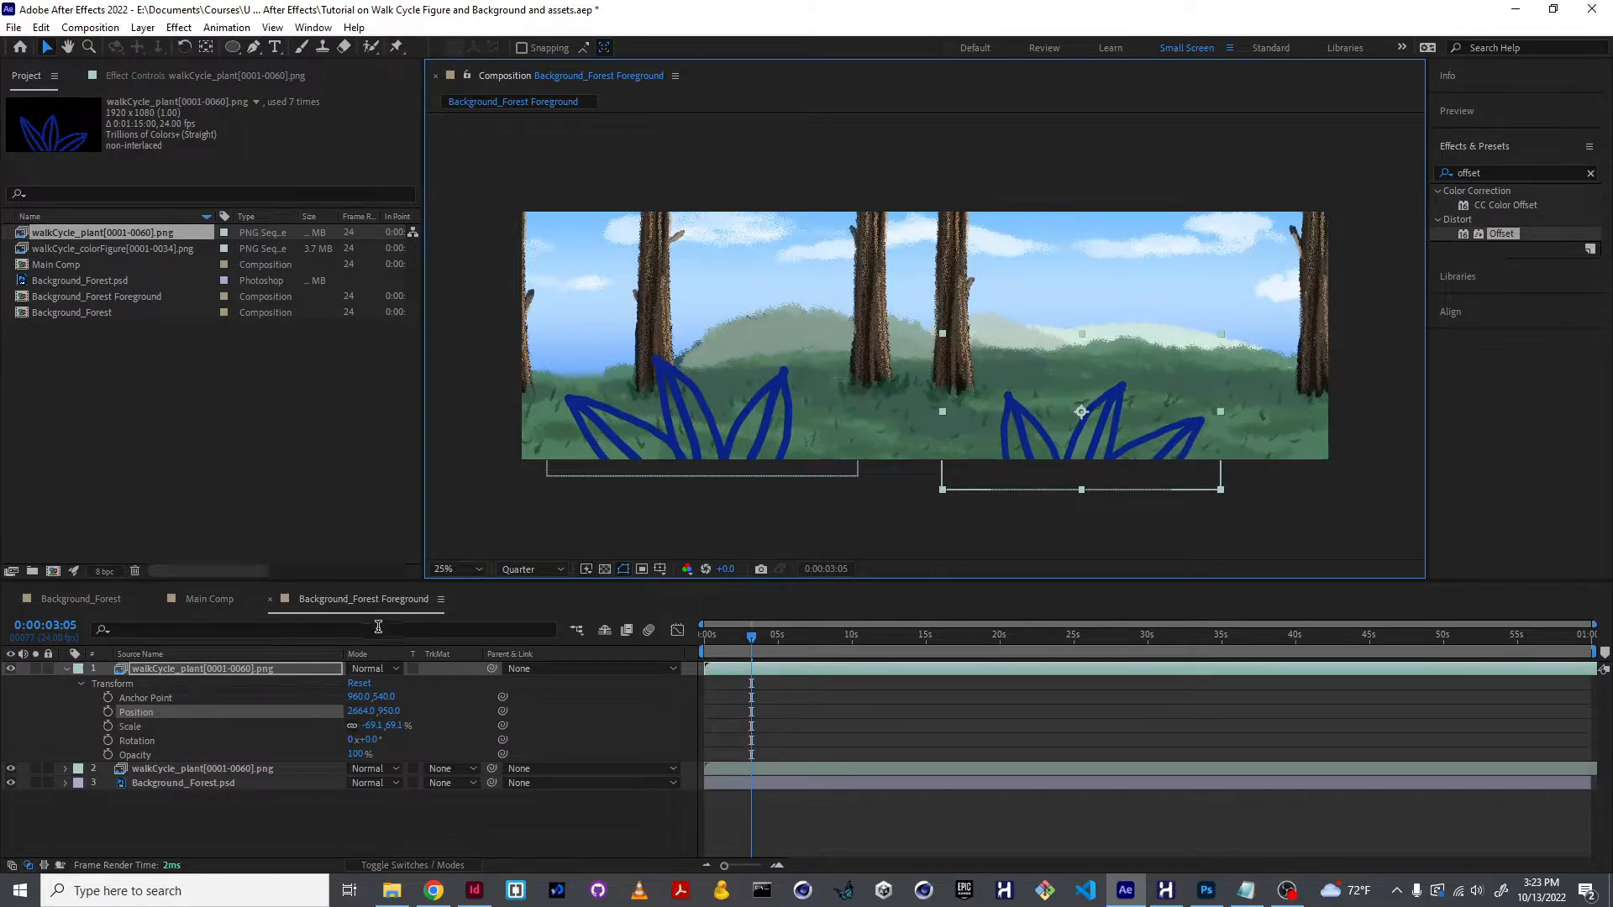
- Set the opacity of the right plant layer to 72% and the left plant layer to 65%
key("t")
left_click_drag(357, 687, 339, 689)
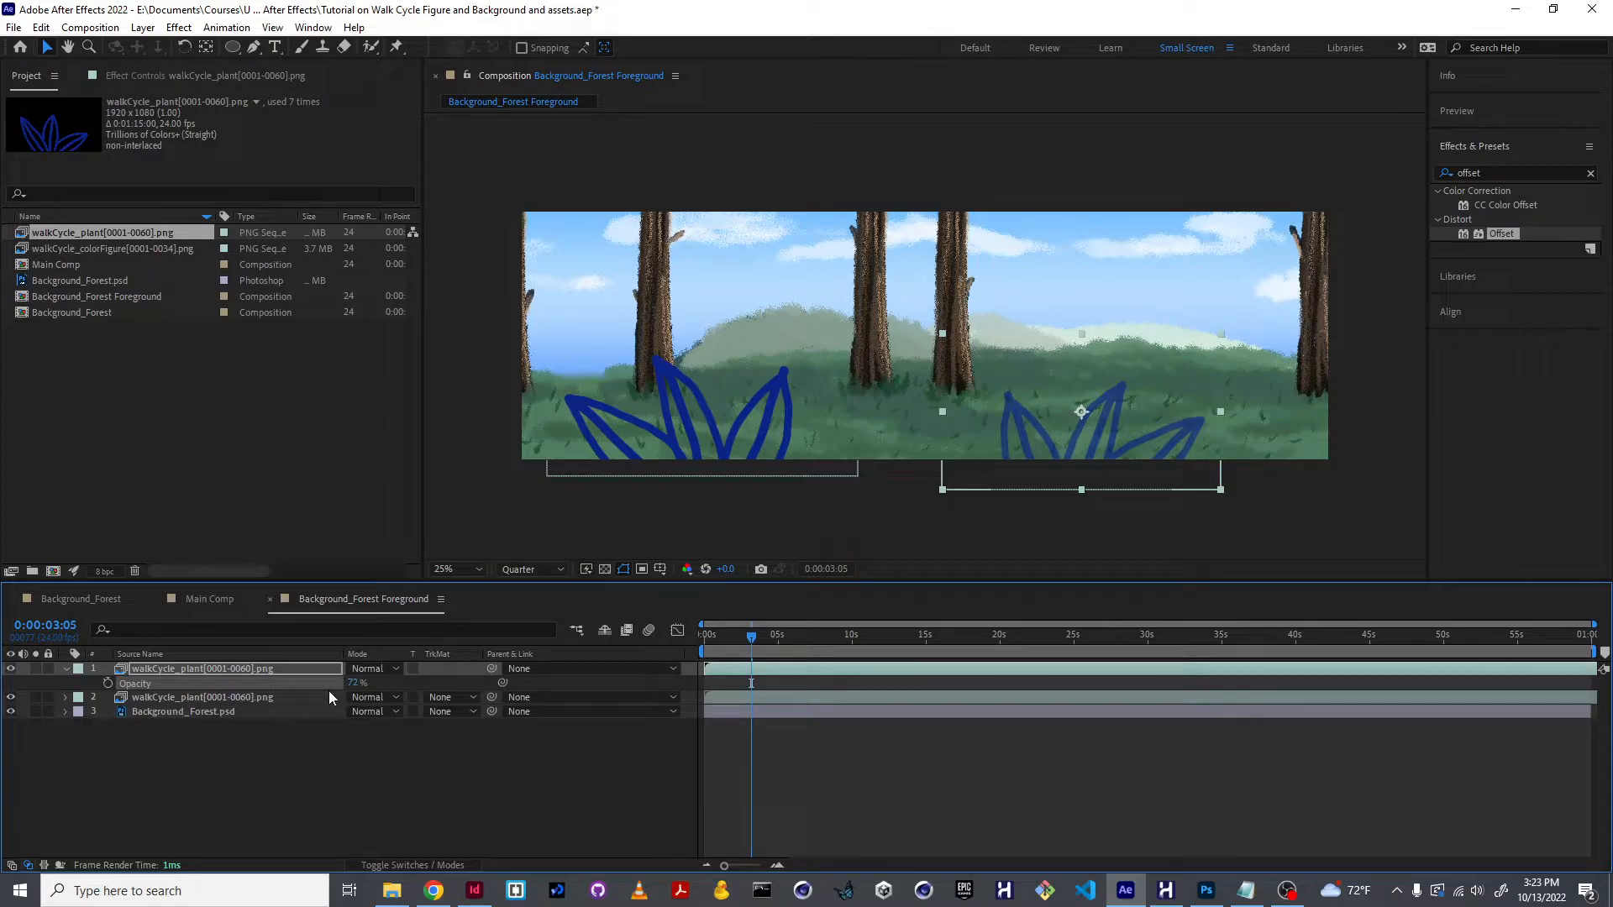
left_click(294, 698)
key("t")
left_click_drag(333, 714, 327, 714)
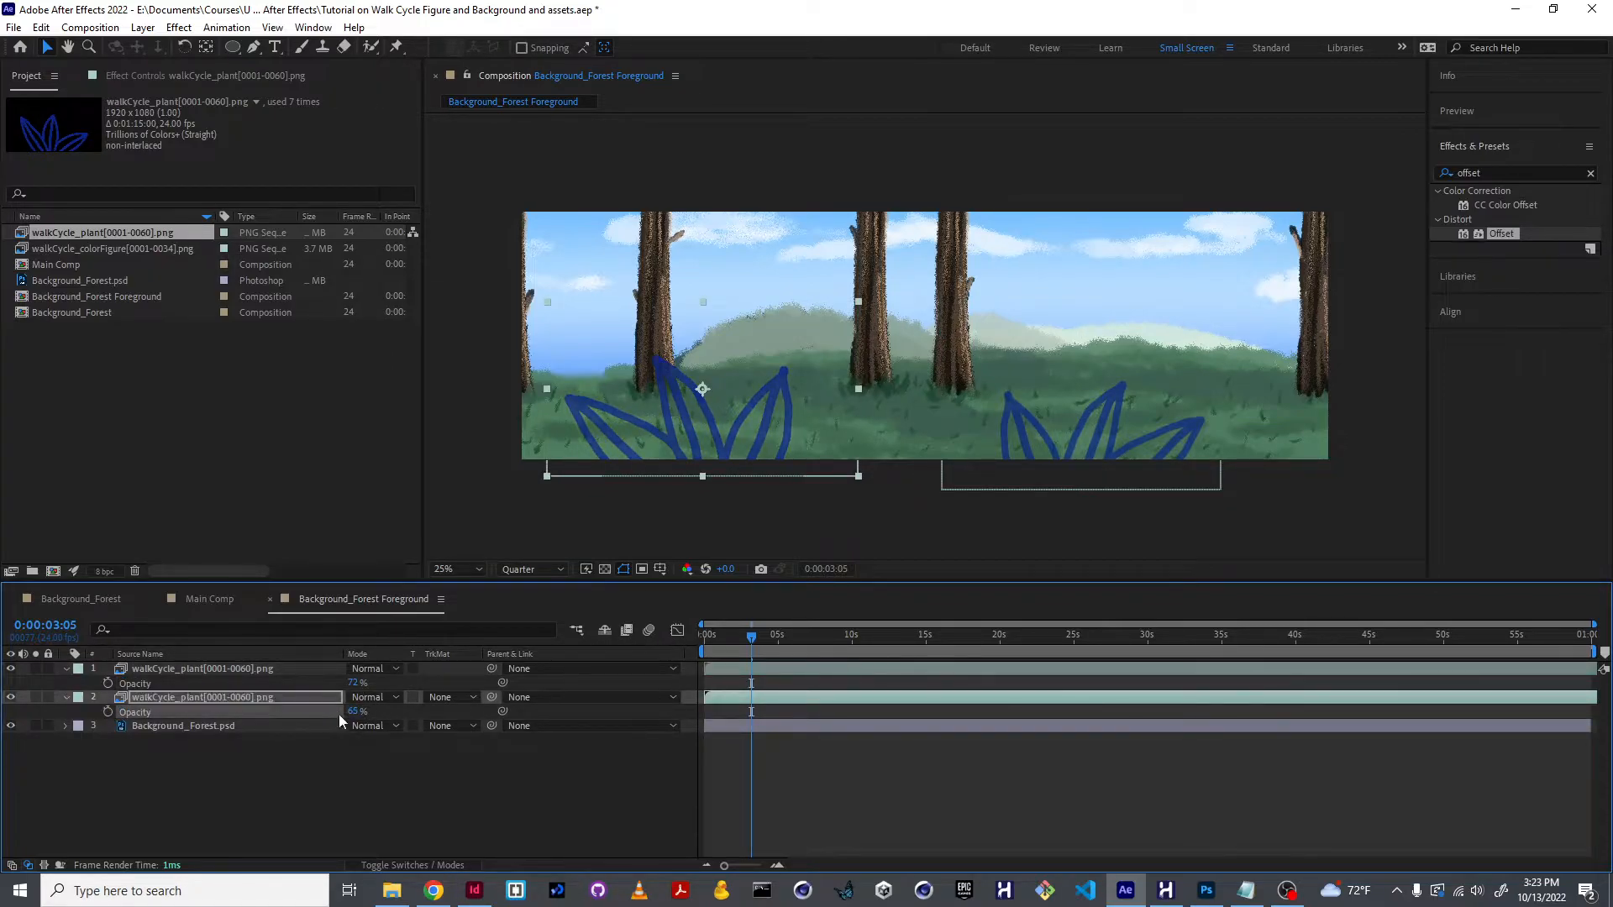
- Hide the Background_Forest.psd layer in Background_Forest Foreground and switch to Main Comp
left_click(87, 604)
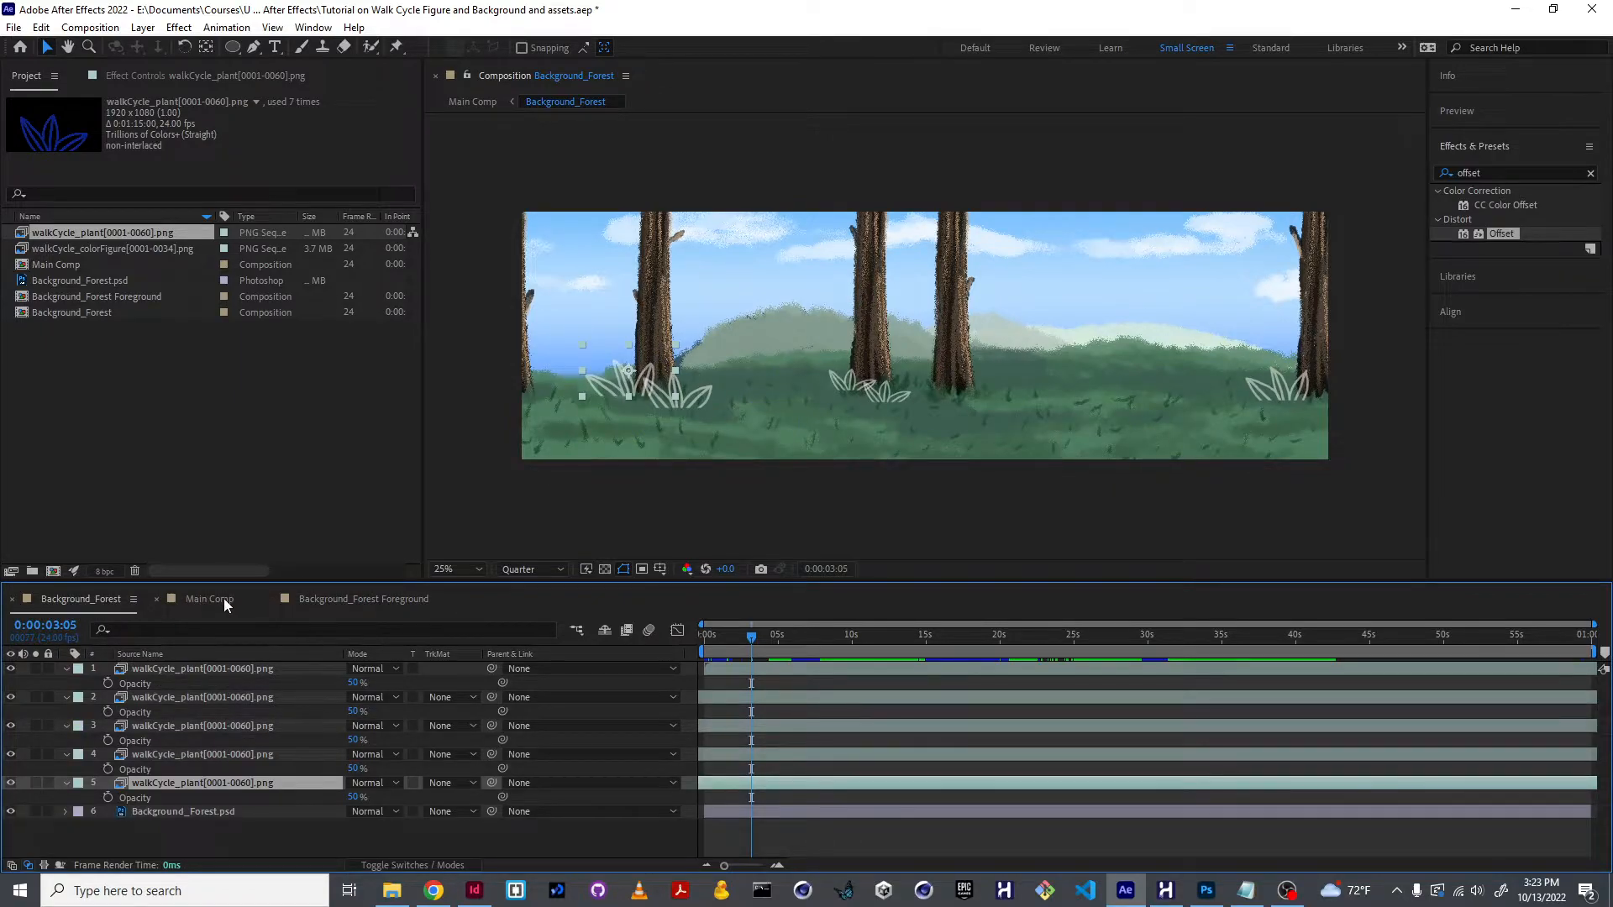
left_click(336, 602)
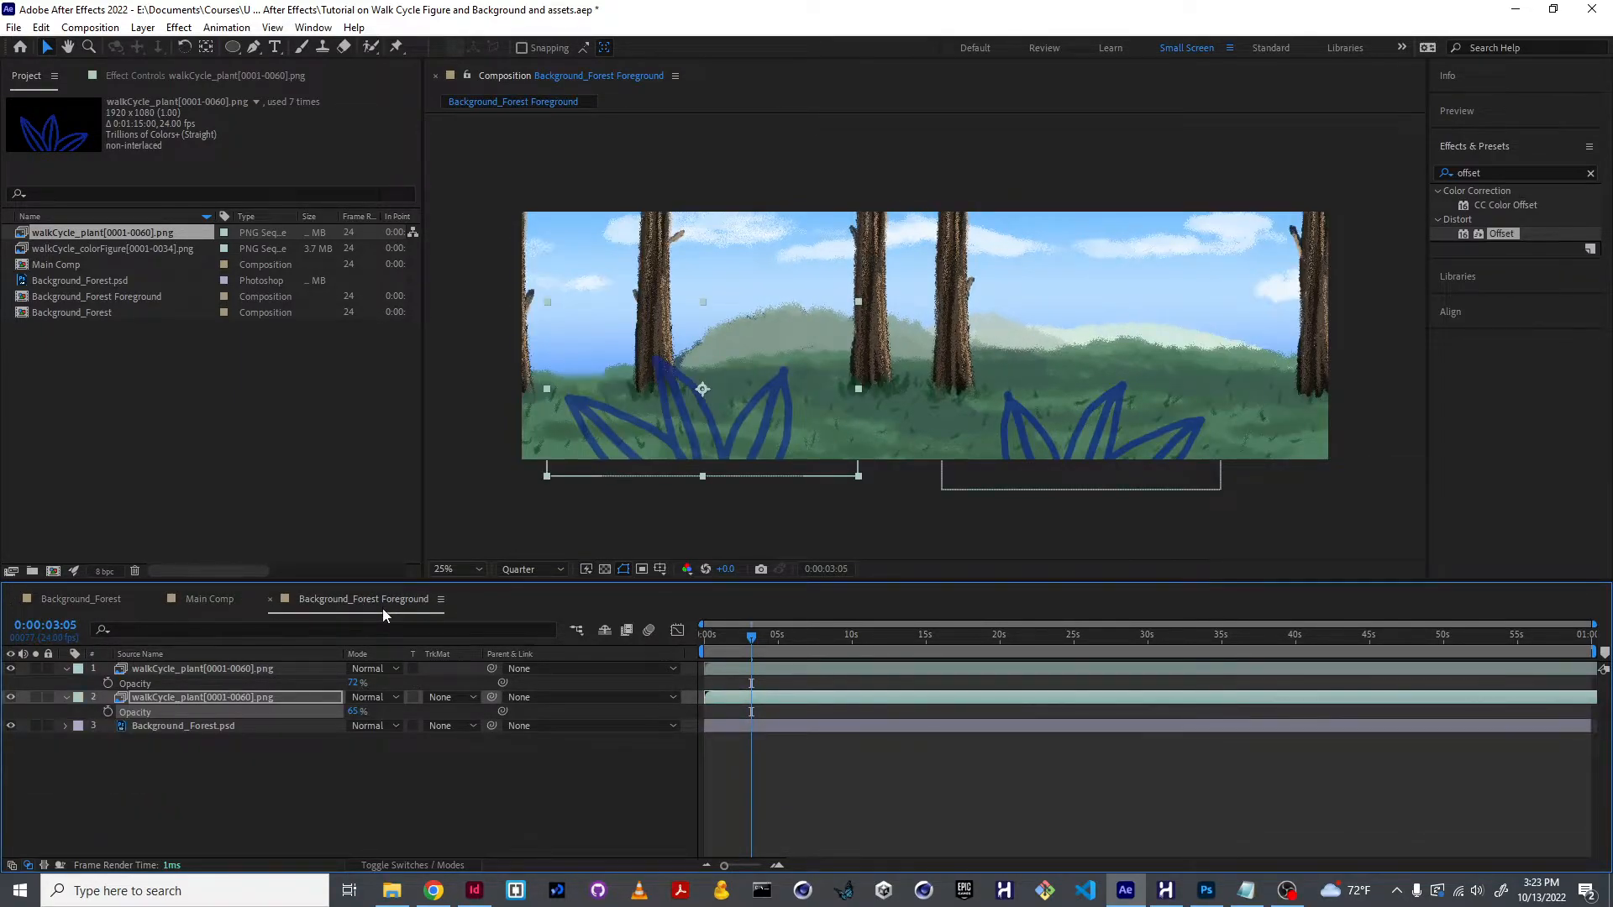
left_click(11, 728)
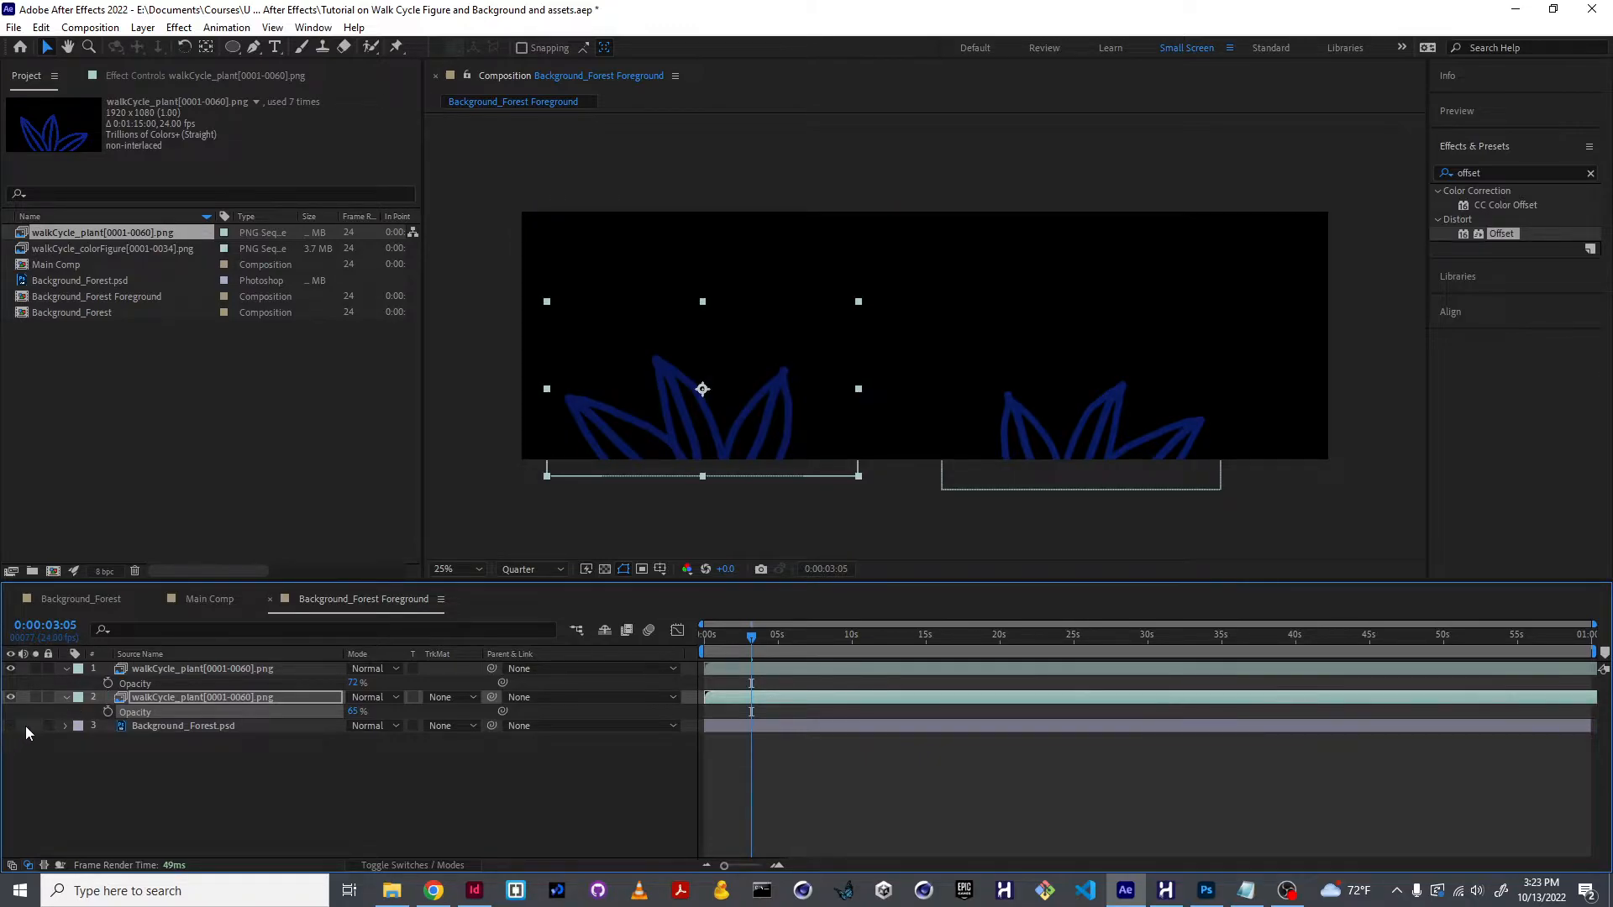
left_click(195, 602)
- Add Background_Forest Foreground above the walking figure in Main Comp and align it to the composition's left edge
left_click(66, 697)
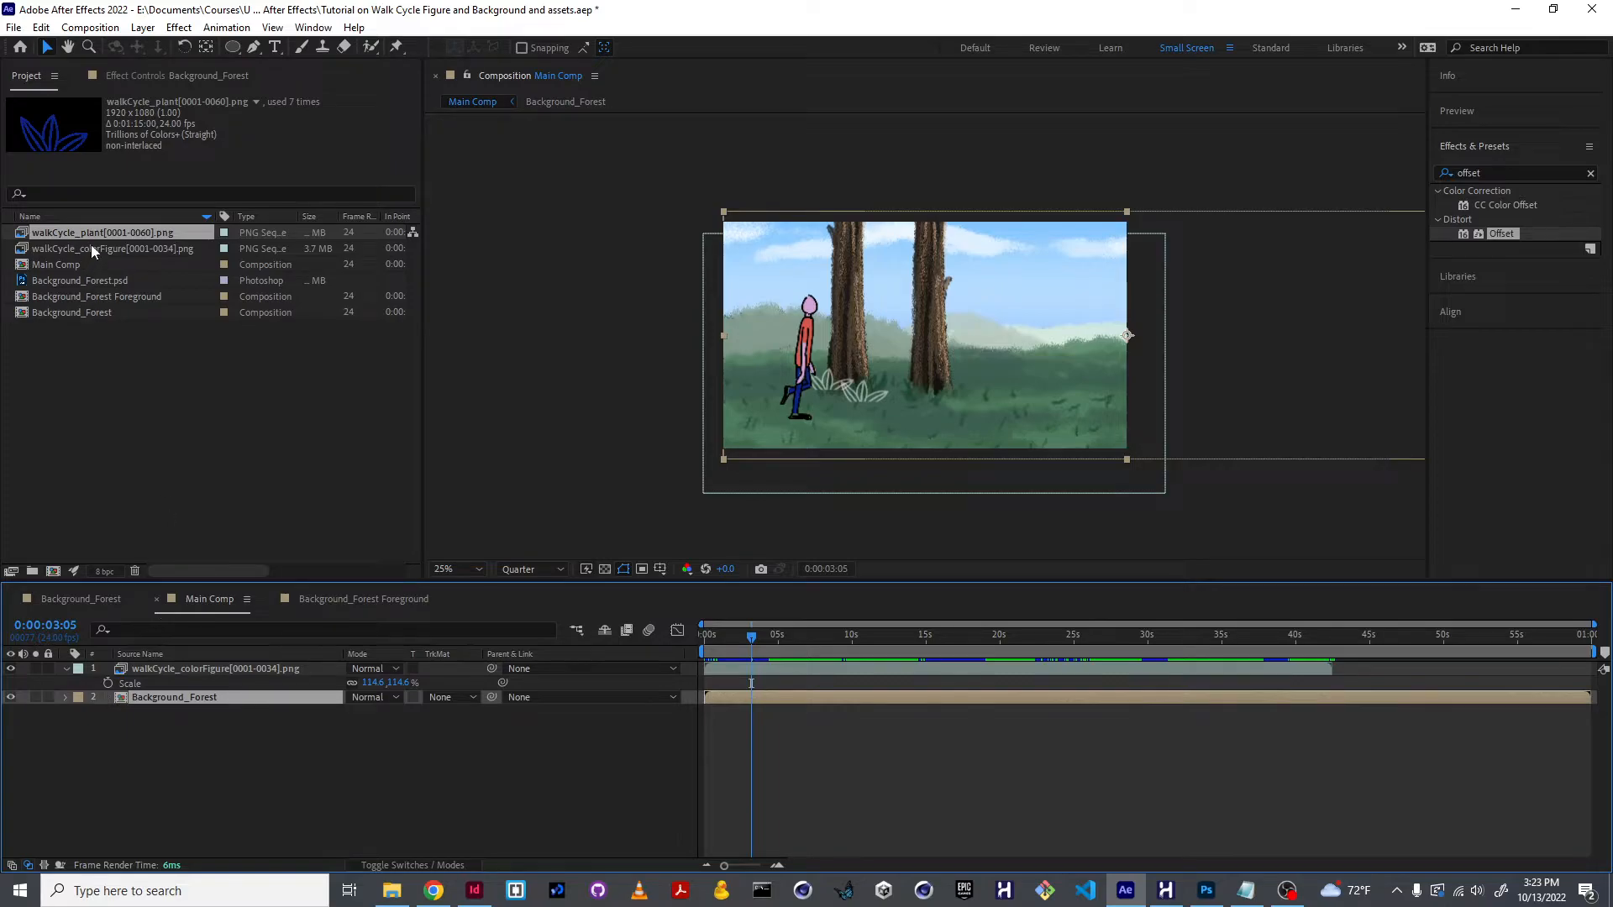
left_click_drag(73, 289, 184, 667)
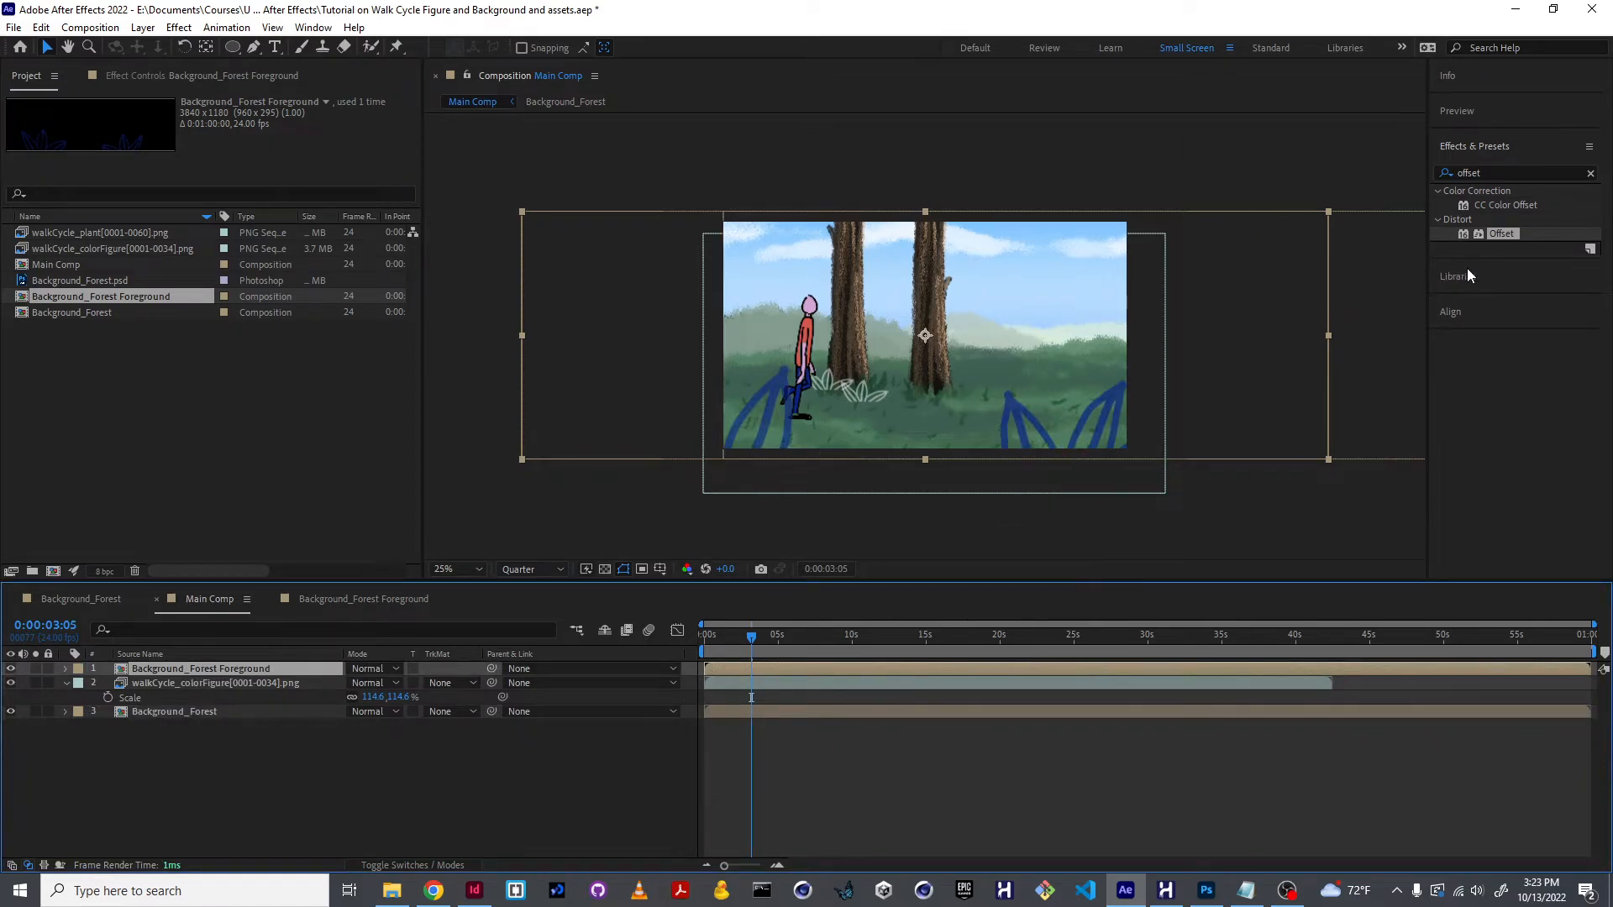
left_click(1450, 313)
left_click(1444, 265)
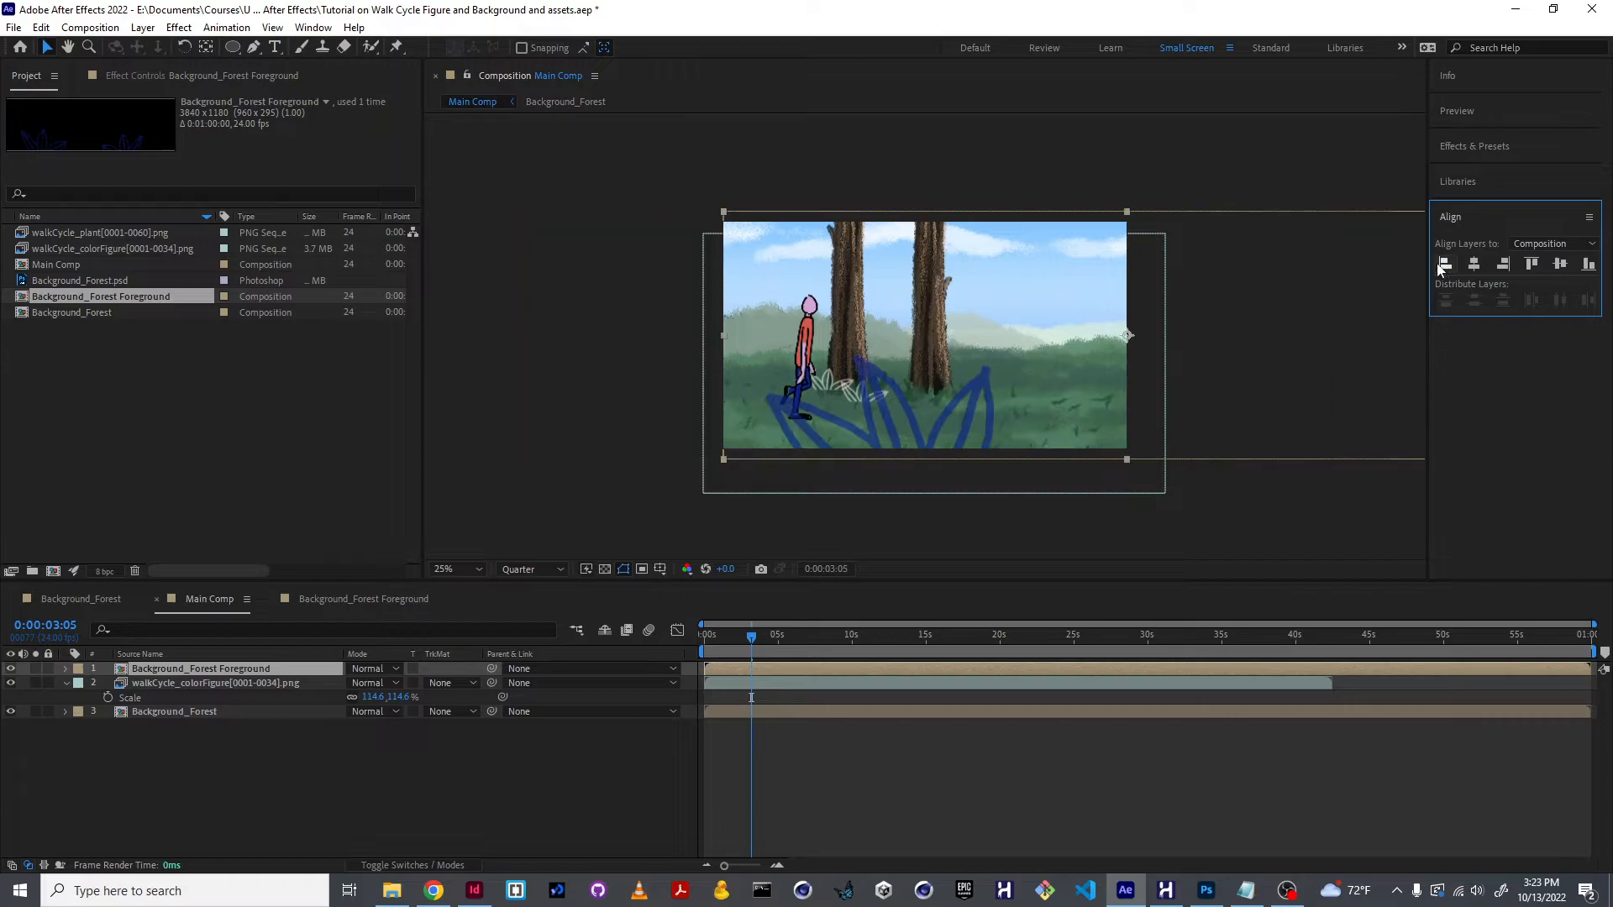
- Copy the keyframed Offset effect from the Background_Forest layer and paste it onto Background_Forest Foreground
left_click(150, 713)
key("e")
left_click(129, 727)
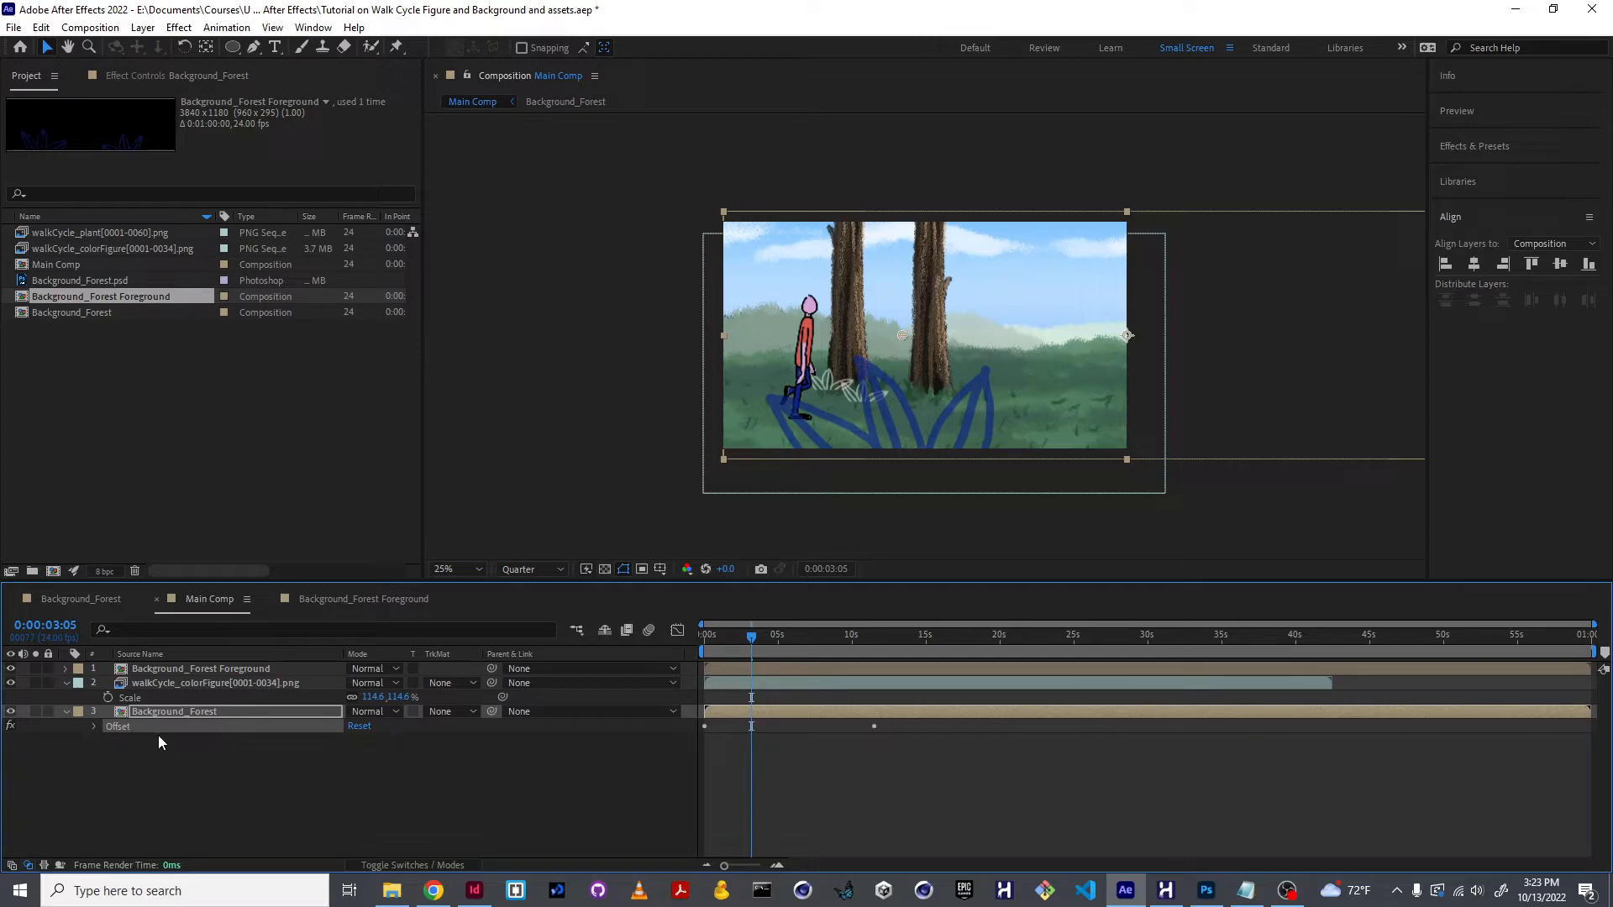
left_click(189, 670)
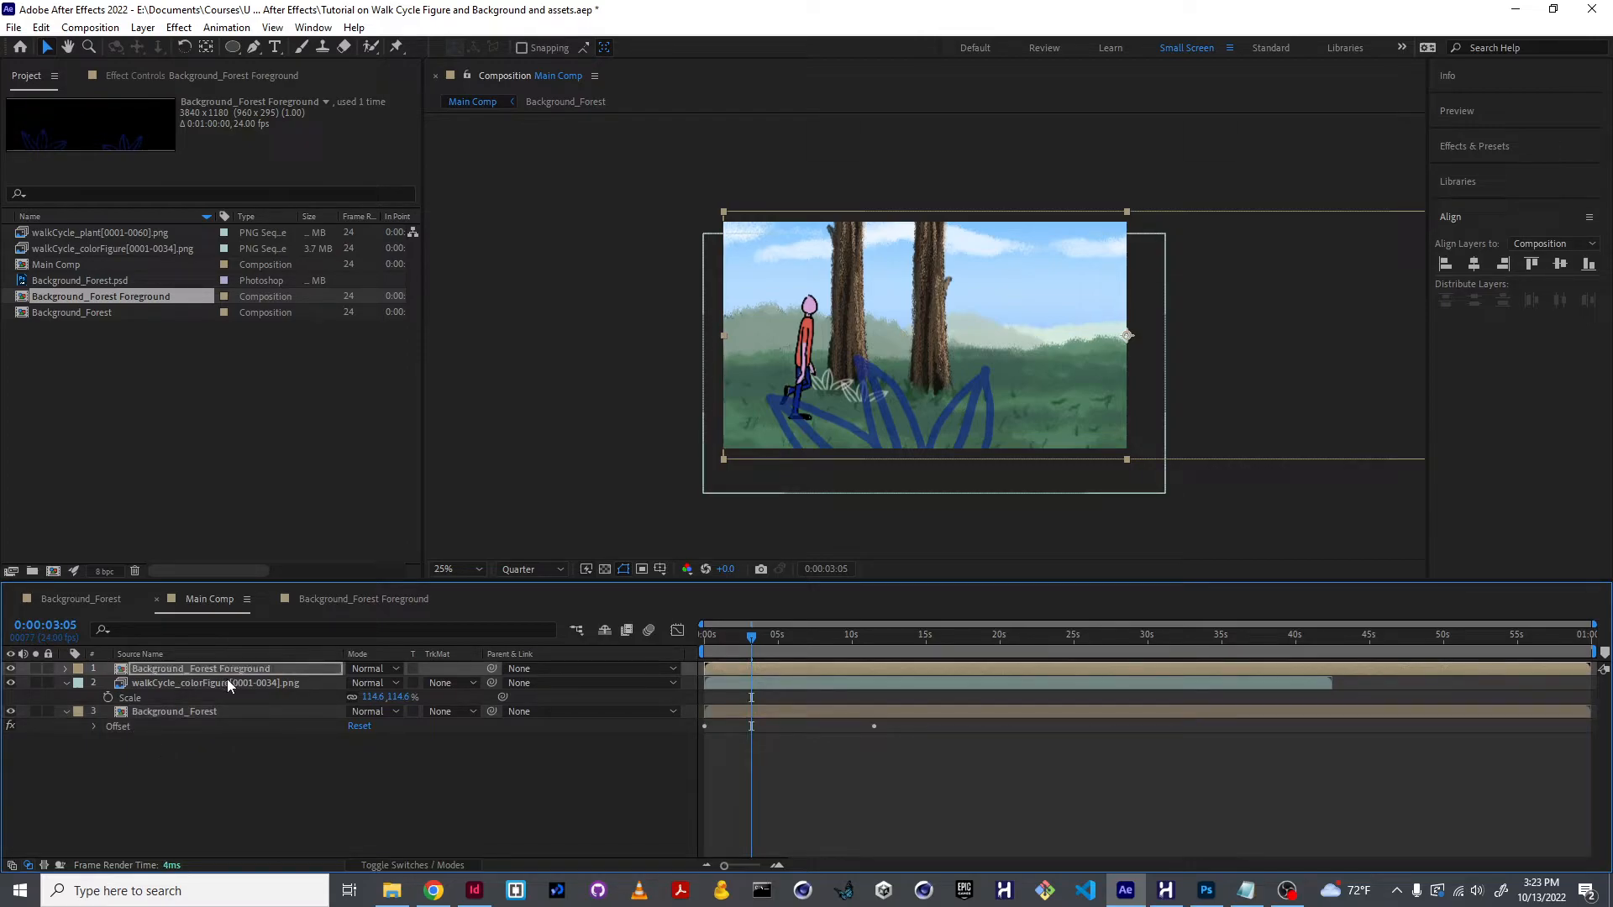
key("e")
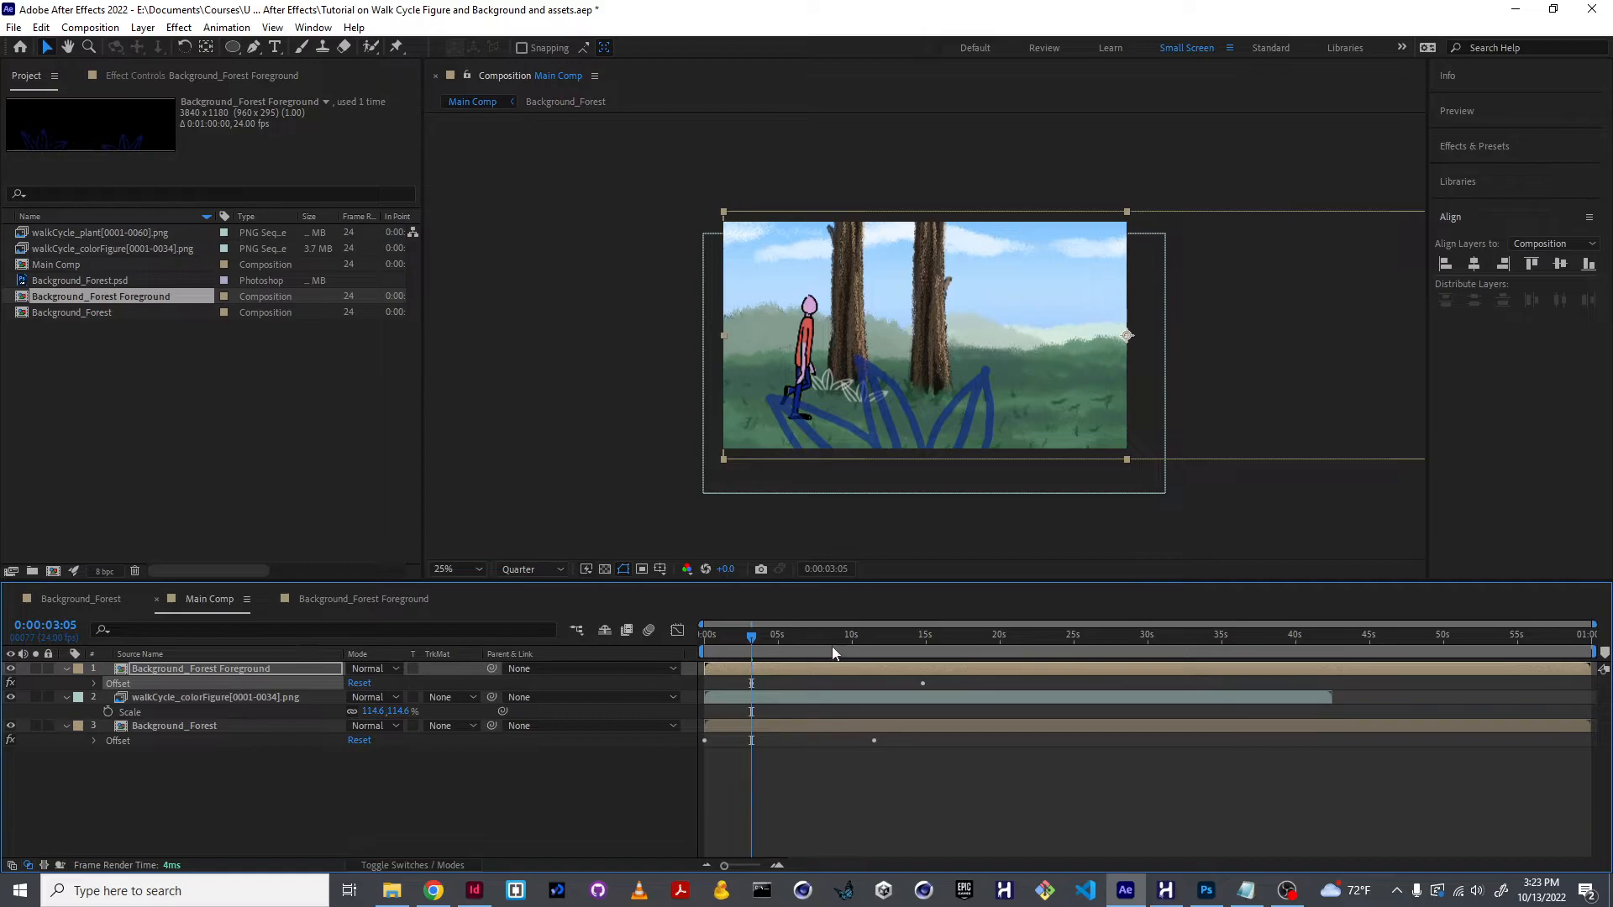
- Undo the Offset effect pasted at 0:00:03:05 and paste it onto Background_Forest Foreground at 0:00:00:00
key("Home")
key("space")
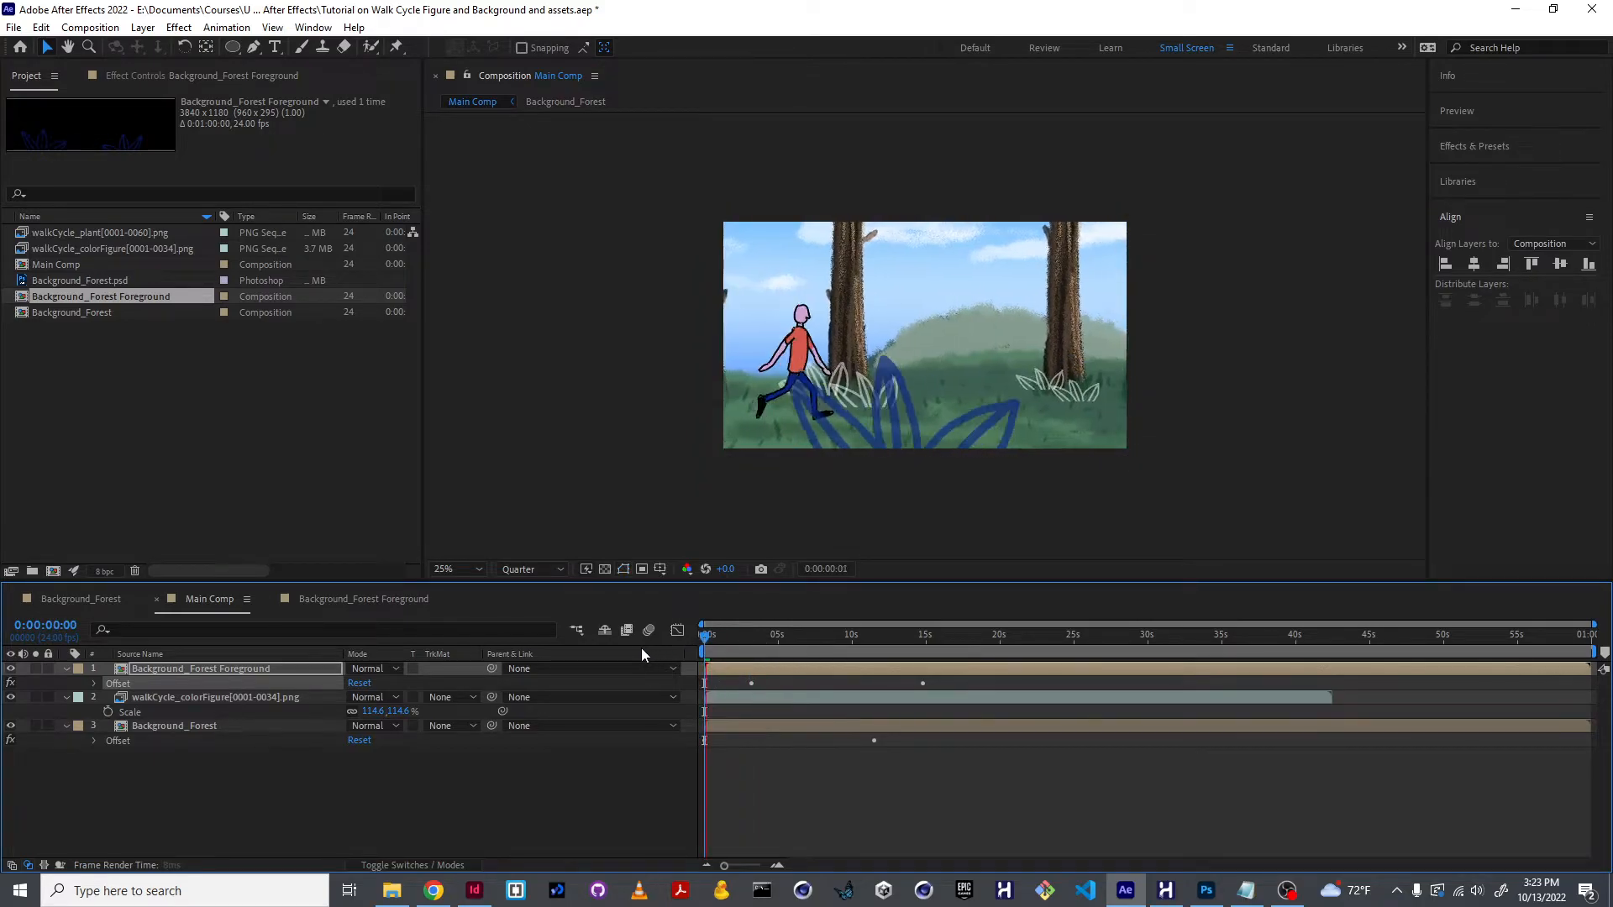
key("space")
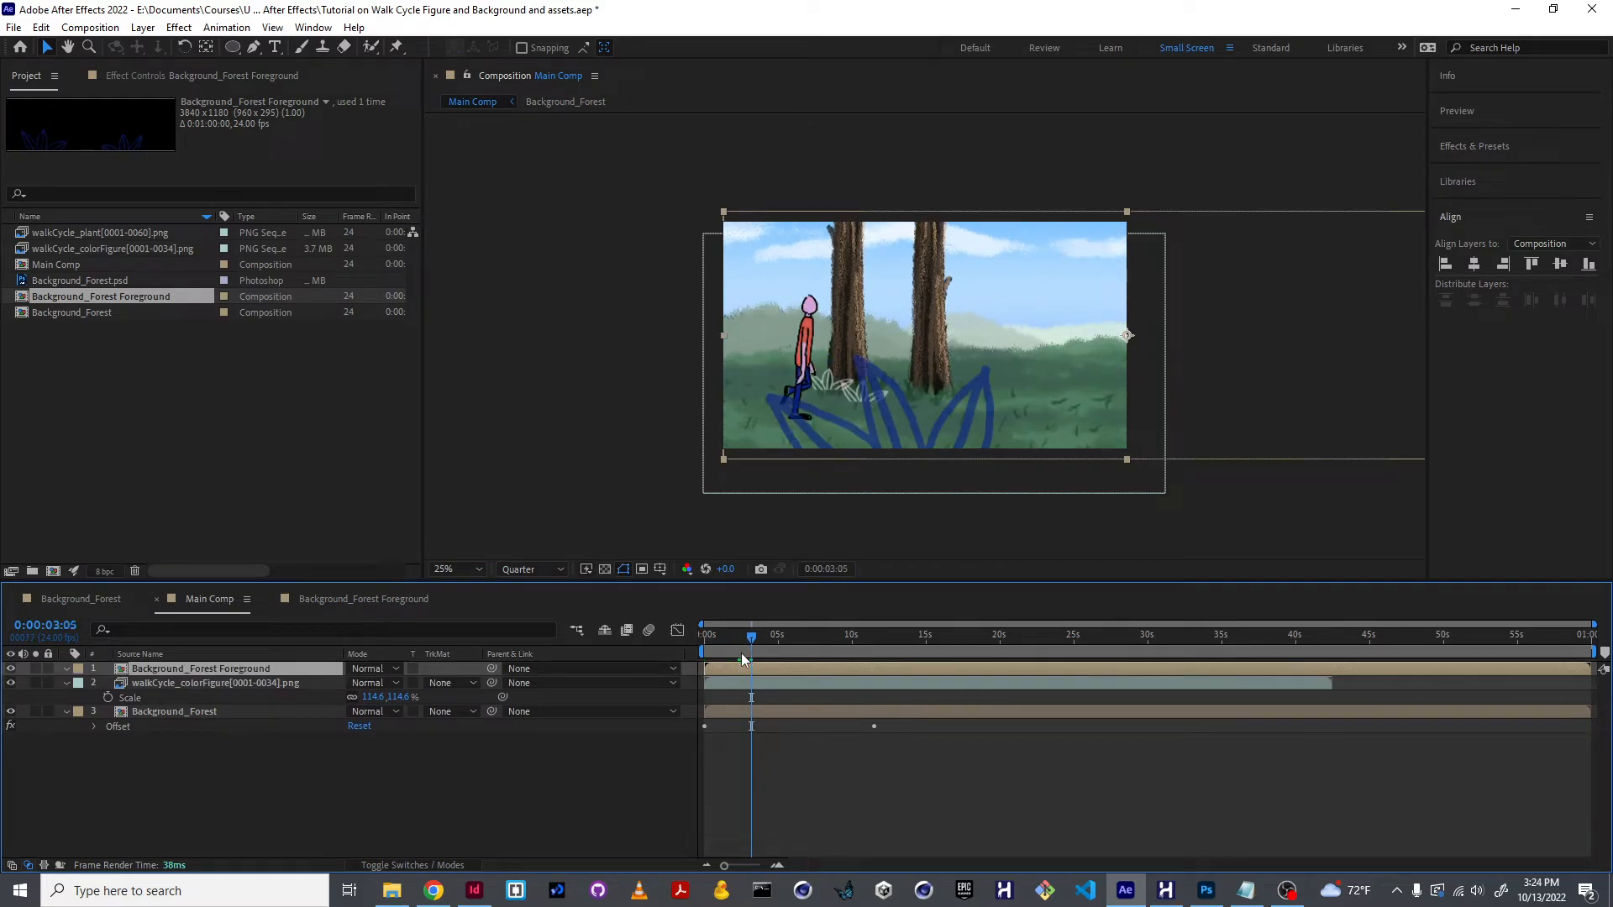
left_click_drag(748, 637, 612, 637)
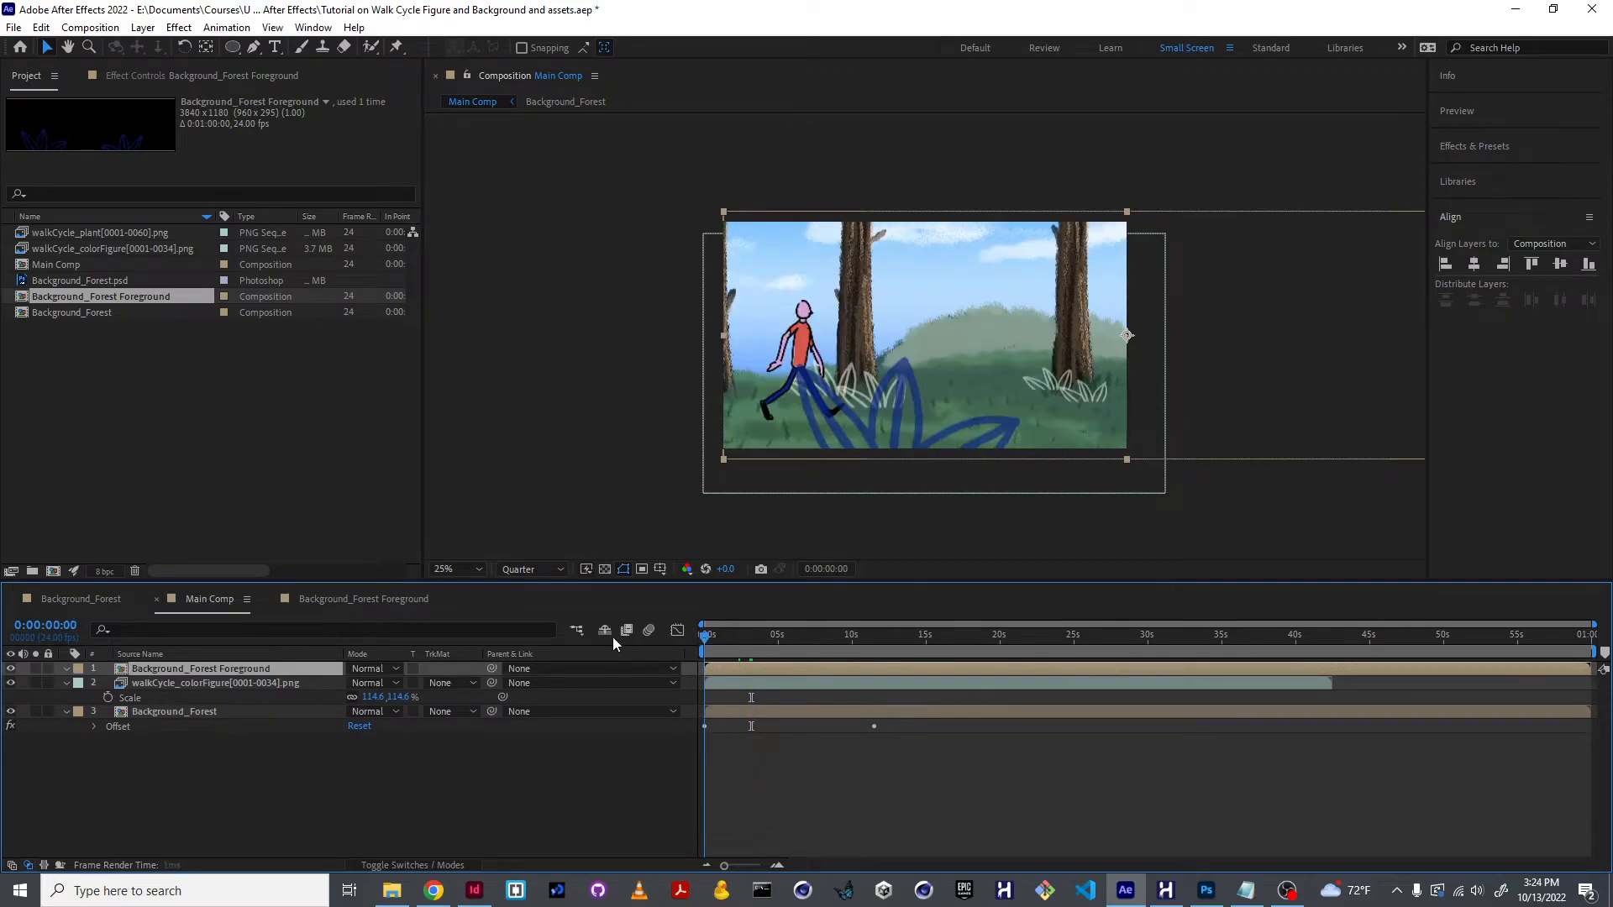
key("ctrl+v")
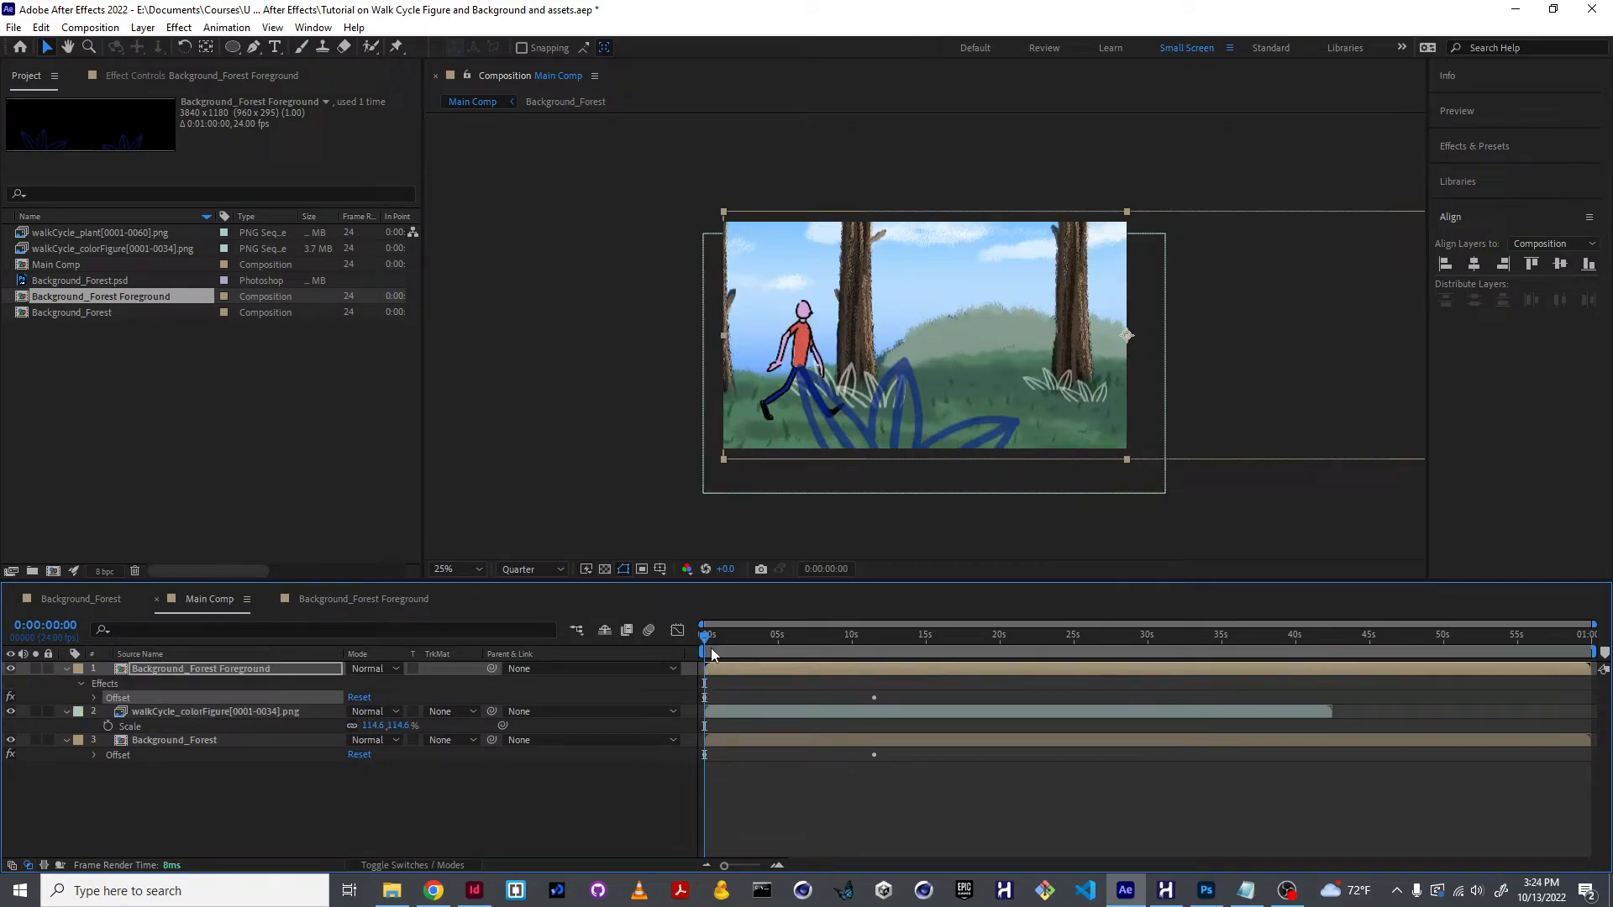
- Preview the foreground plants scrolling with the forest, and remove the Background_Forest Foreground layer from Main Comp
key("space")
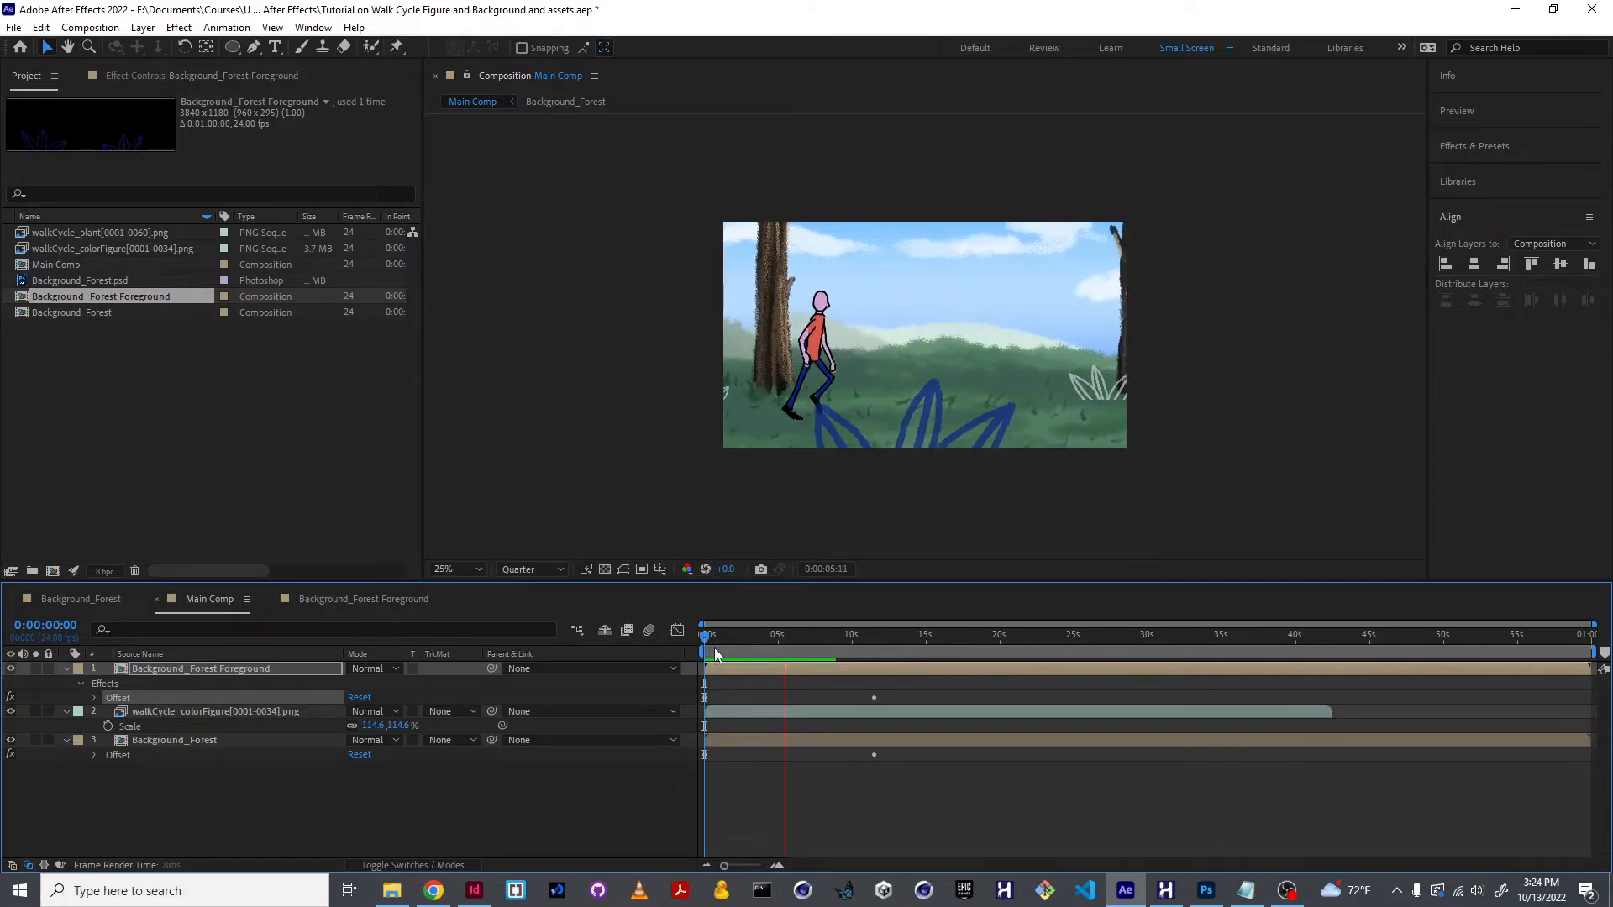
key("space")
key("Delete")
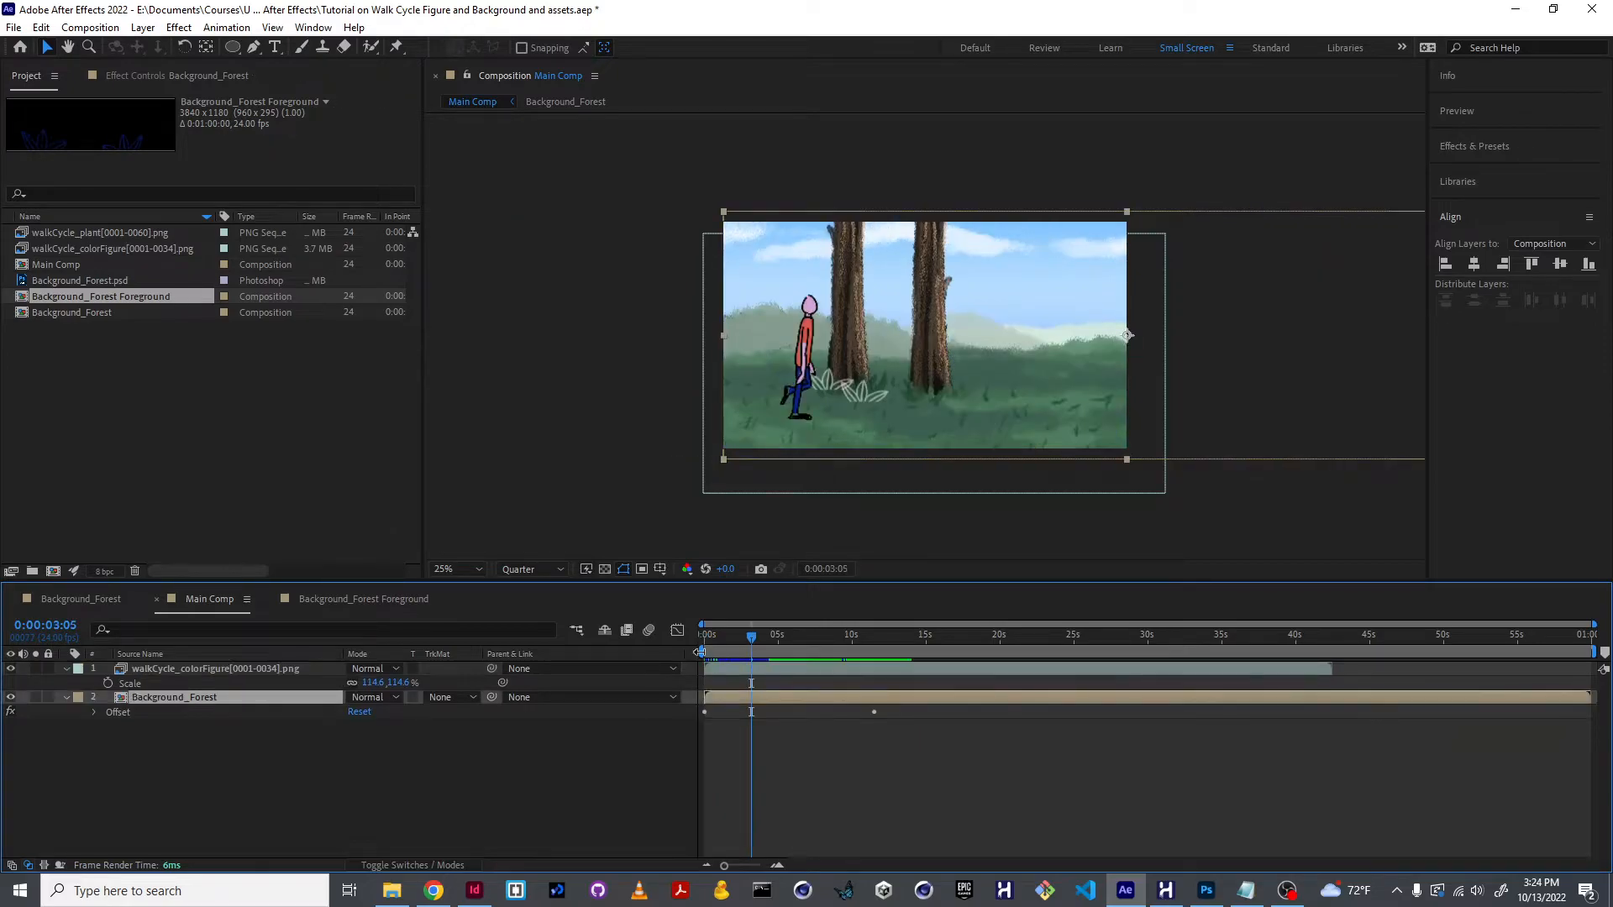
- Replace the source of the walkCycle_colorFigure[0001-0034].png layer in Main Comp with walkCycle_plant[0001-0060].png
left_click(269, 668)
left_click(265, 698)
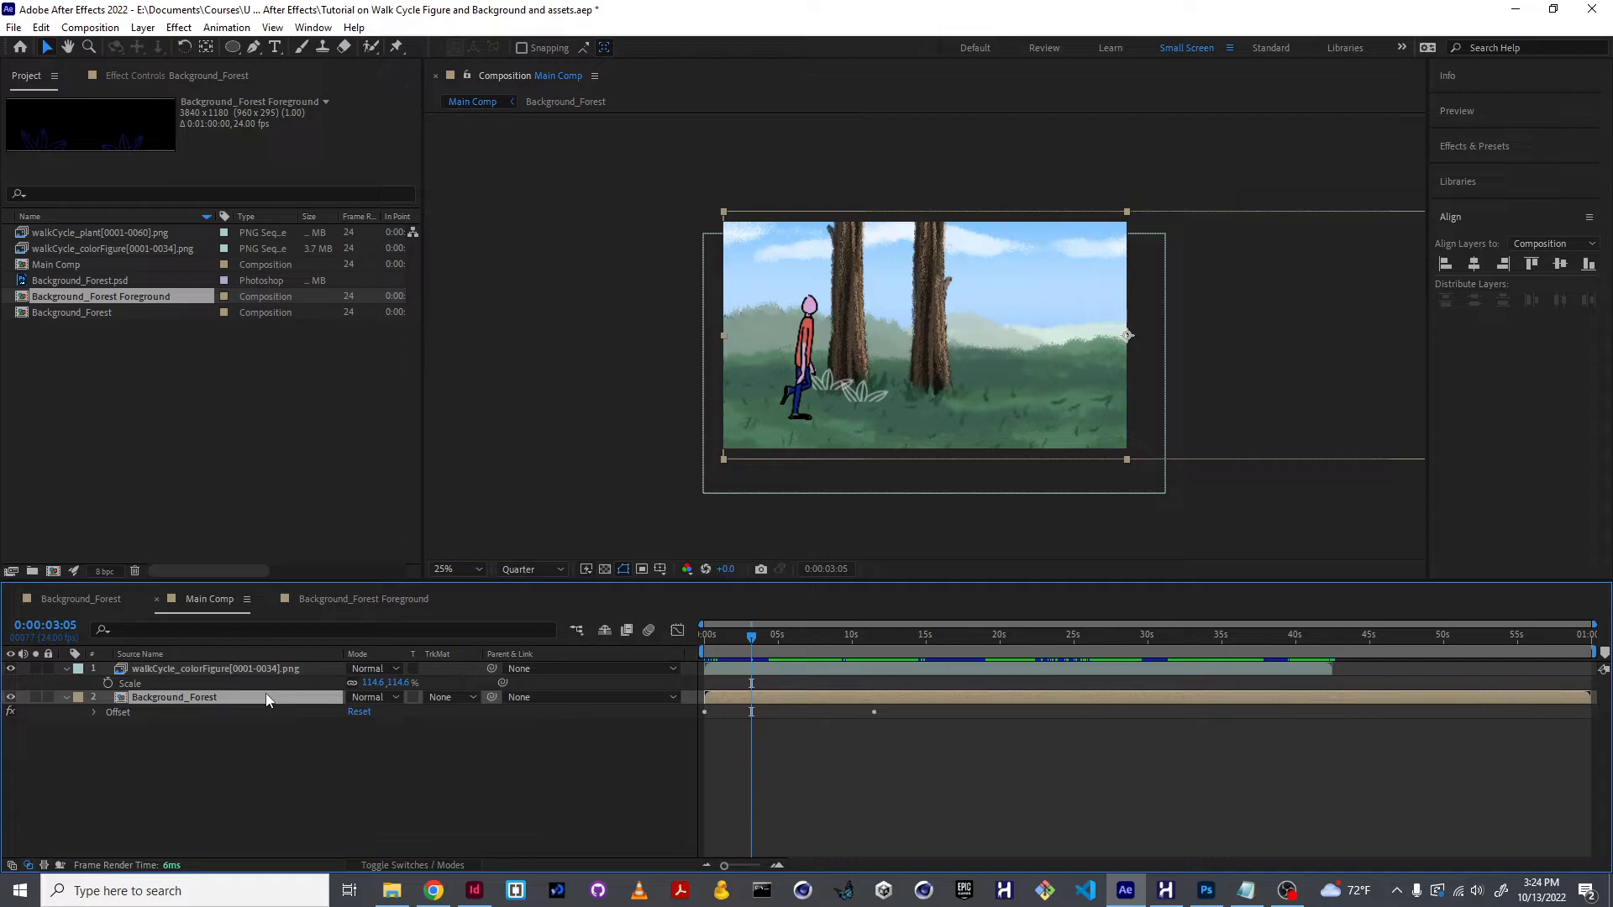
left_click(233, 662)
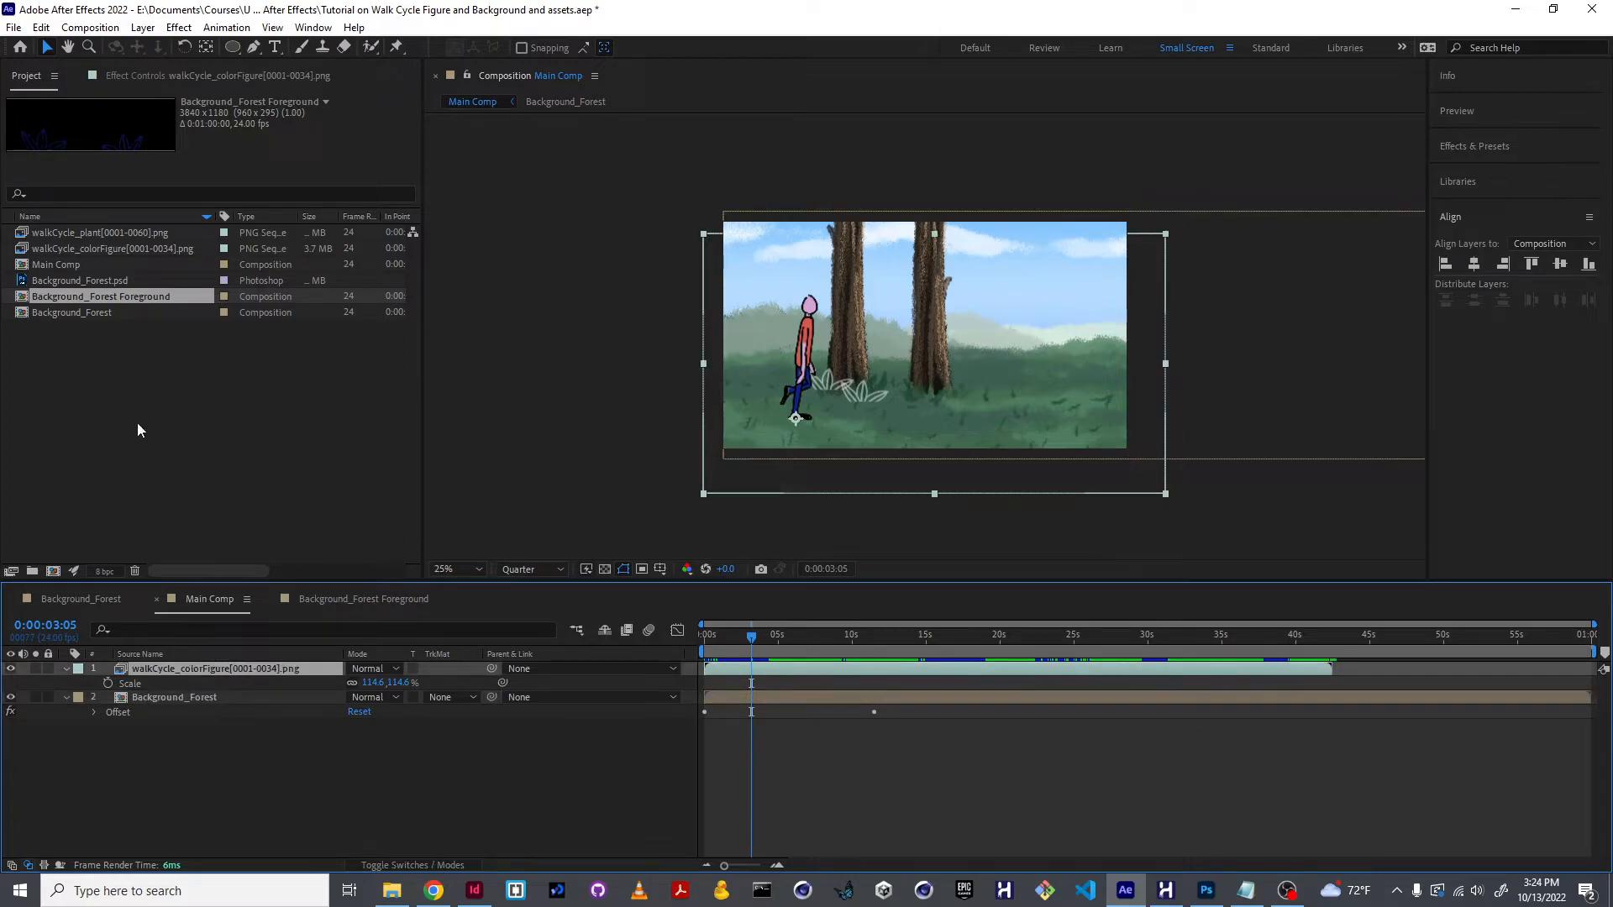
left_click(148, 231)
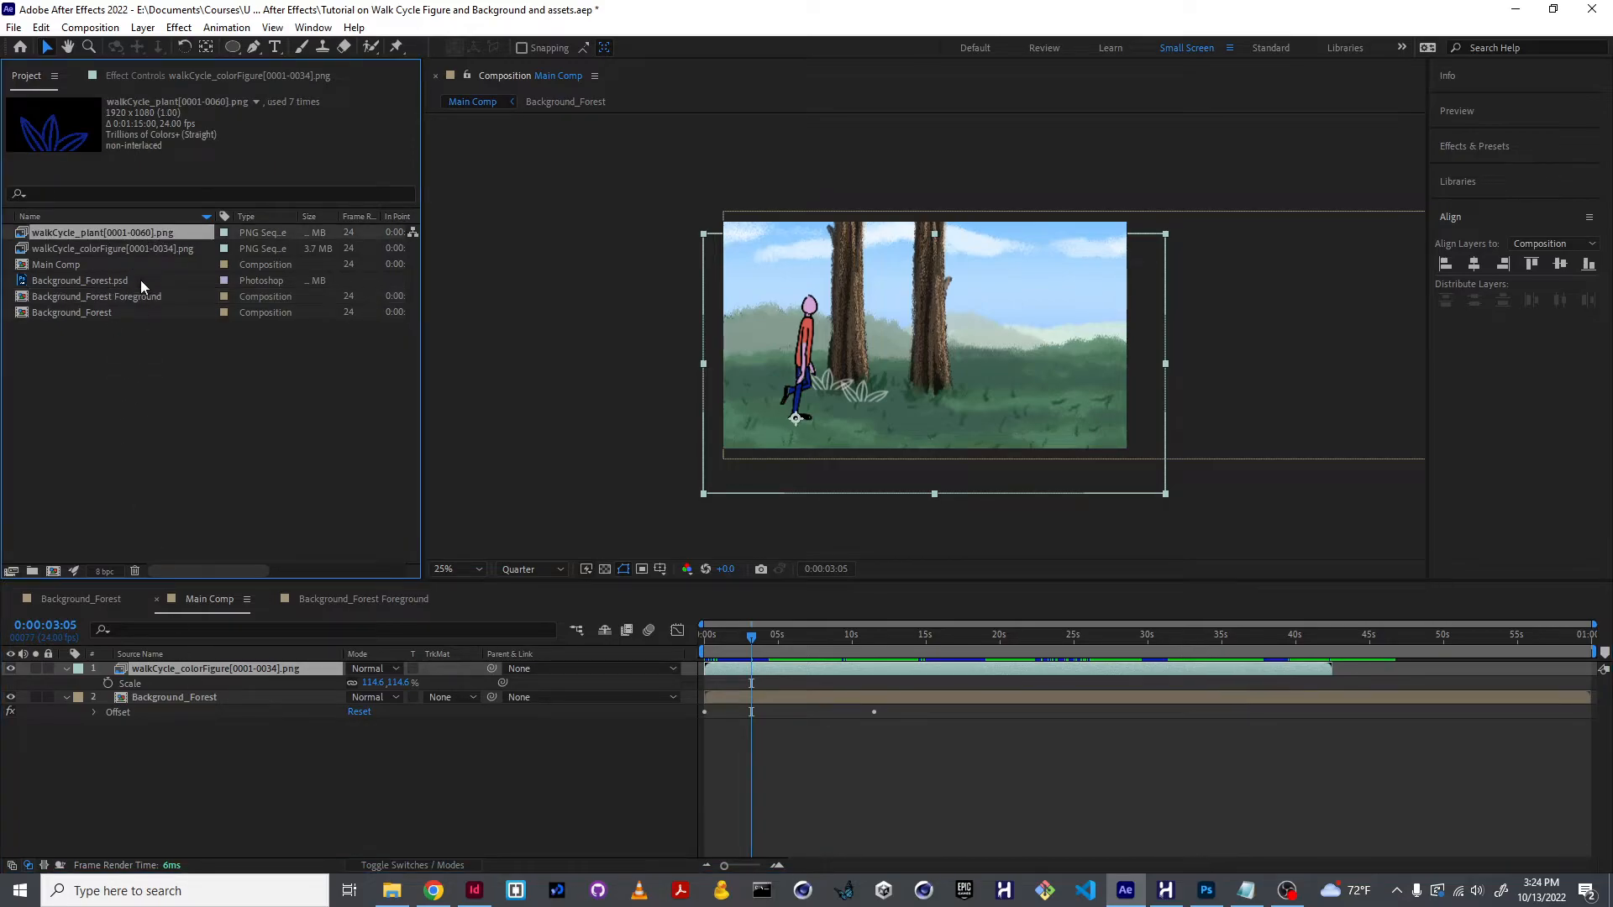
mouse_move(138, 236)
left_mouse_down()
mouse_move(158, 386)
mouse_move(139, 232)
left_mouse_up()
left_click(185, 669)
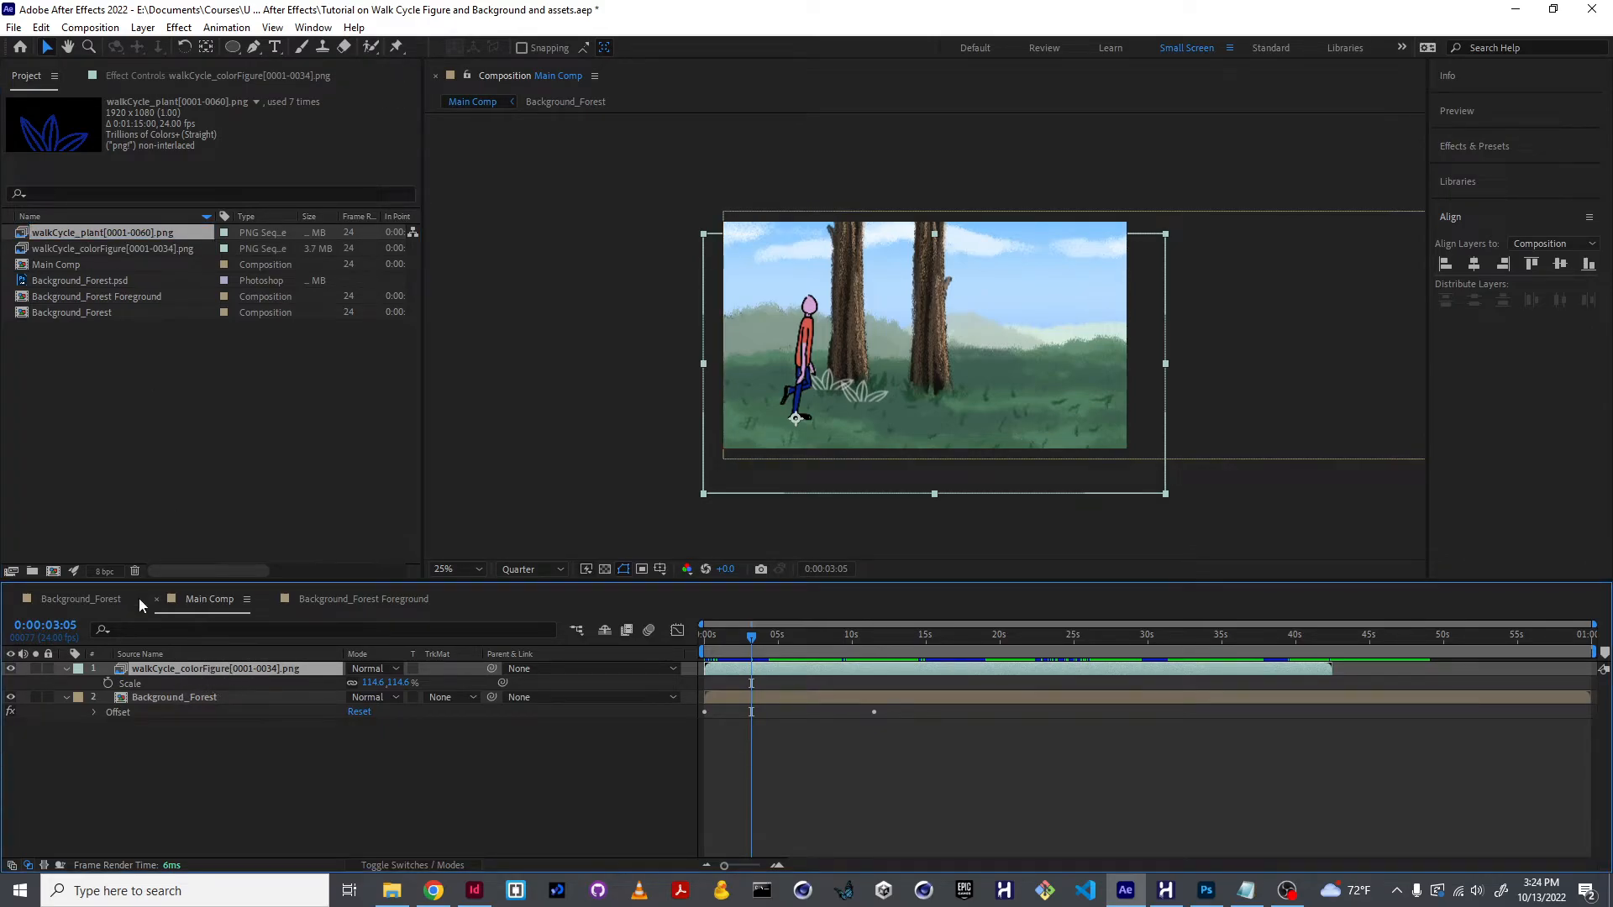
left_click_drag(112, 234, 219, 675)
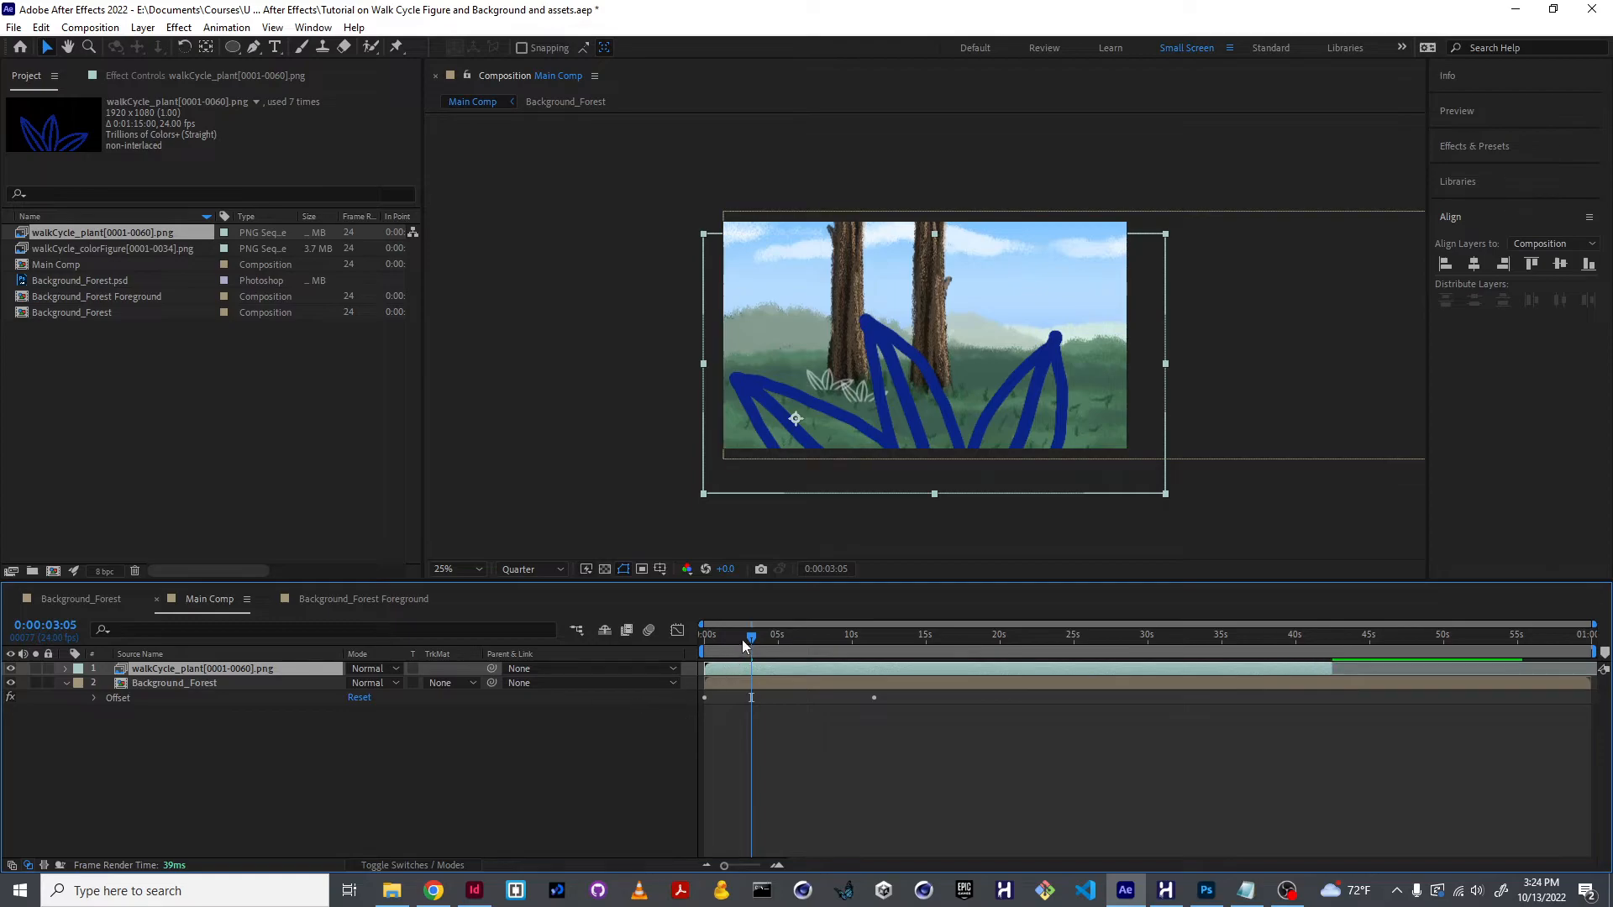
- Preview Main Comp from the start with the swapped plant layer and undo the source replacement
key("space")
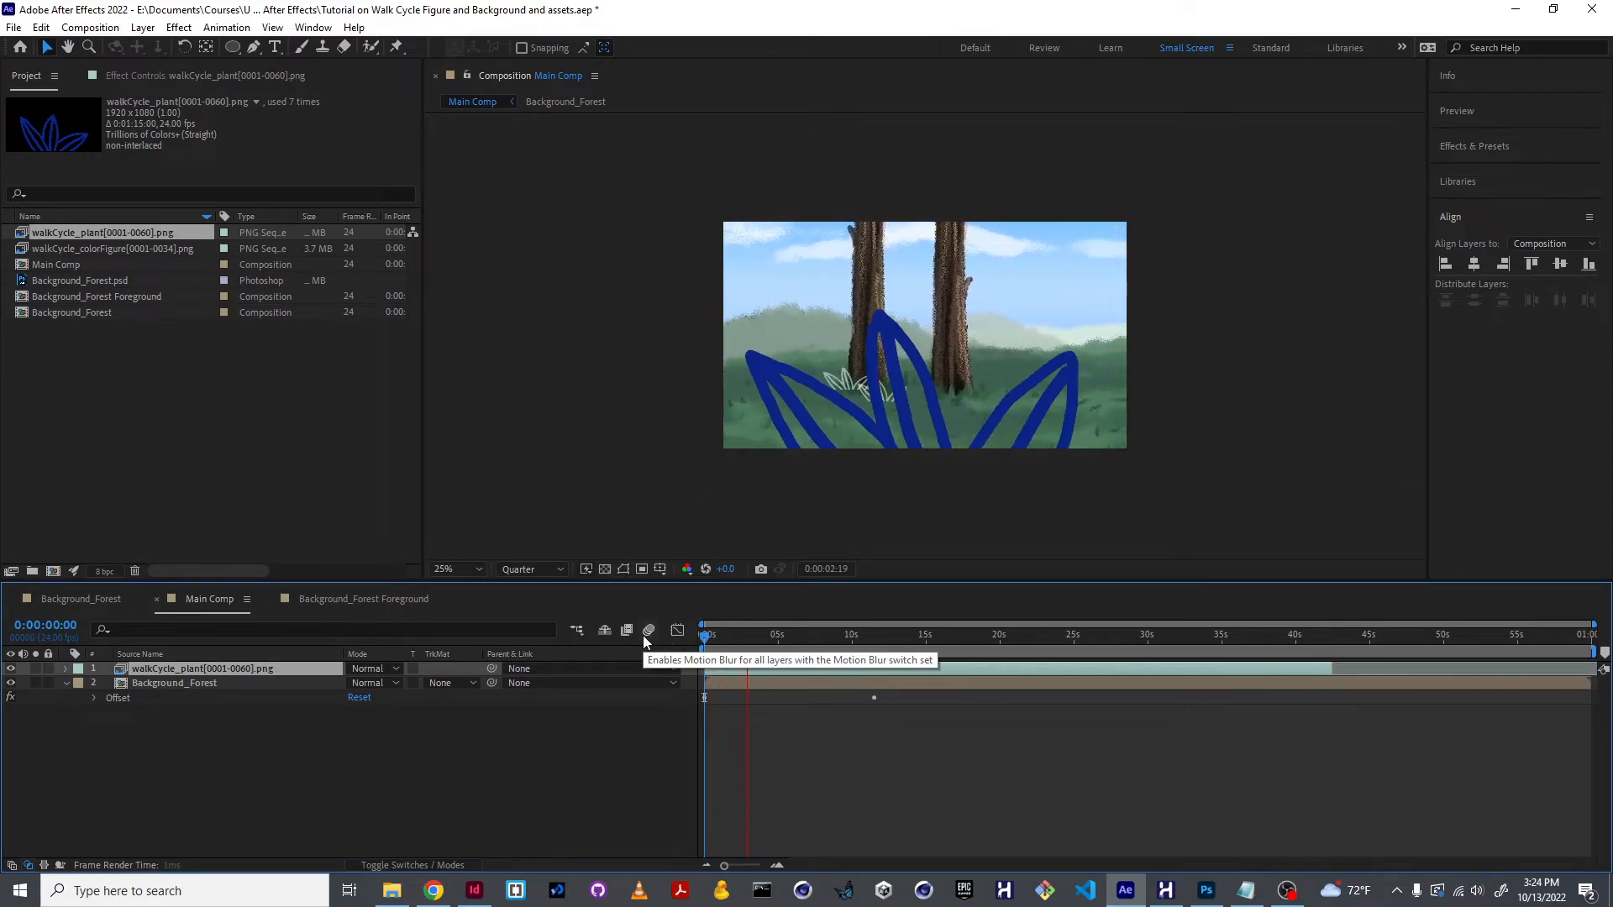
key("ctrl+z")
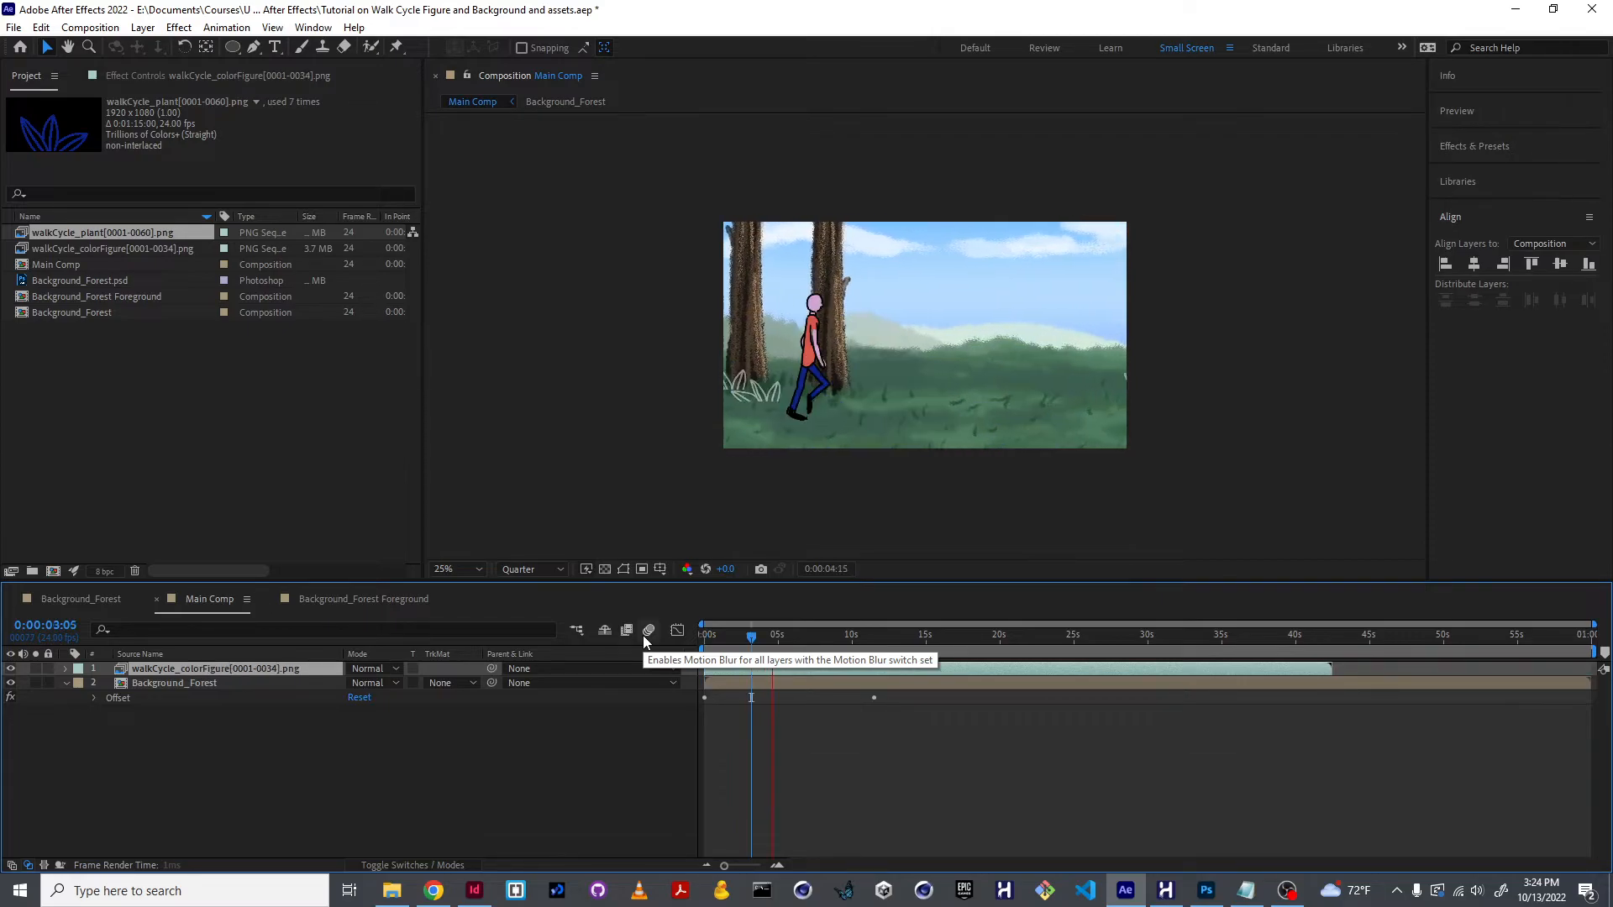
key("space")
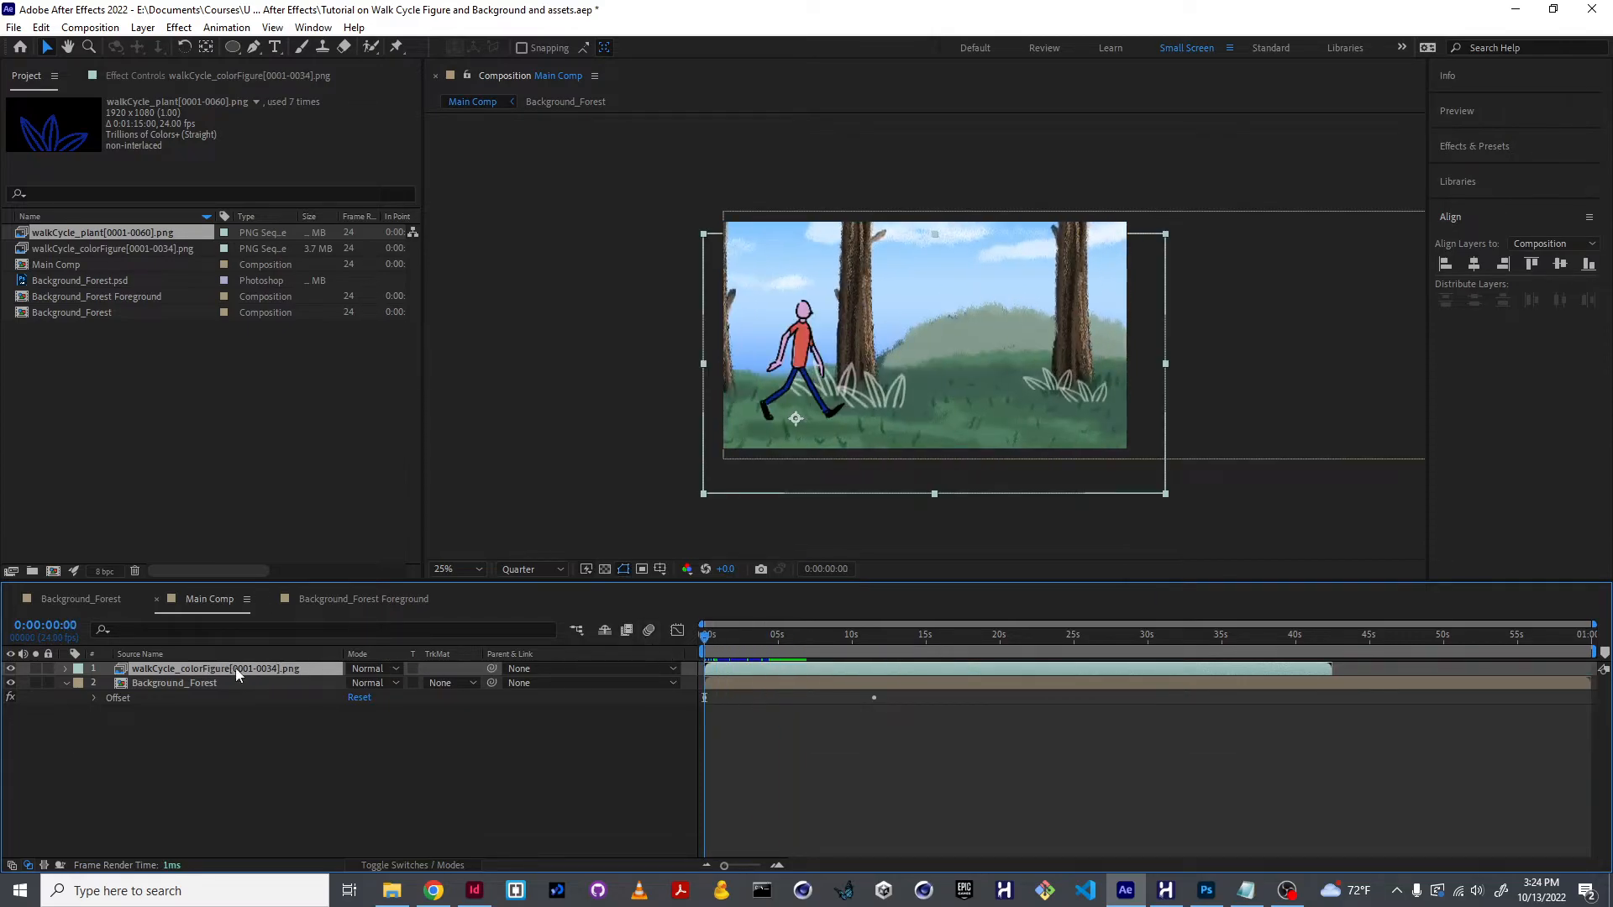
- Duplicate the Background_Forest layer in Main Comp and move the copy above the walking figure layer
left_click(179, 682)
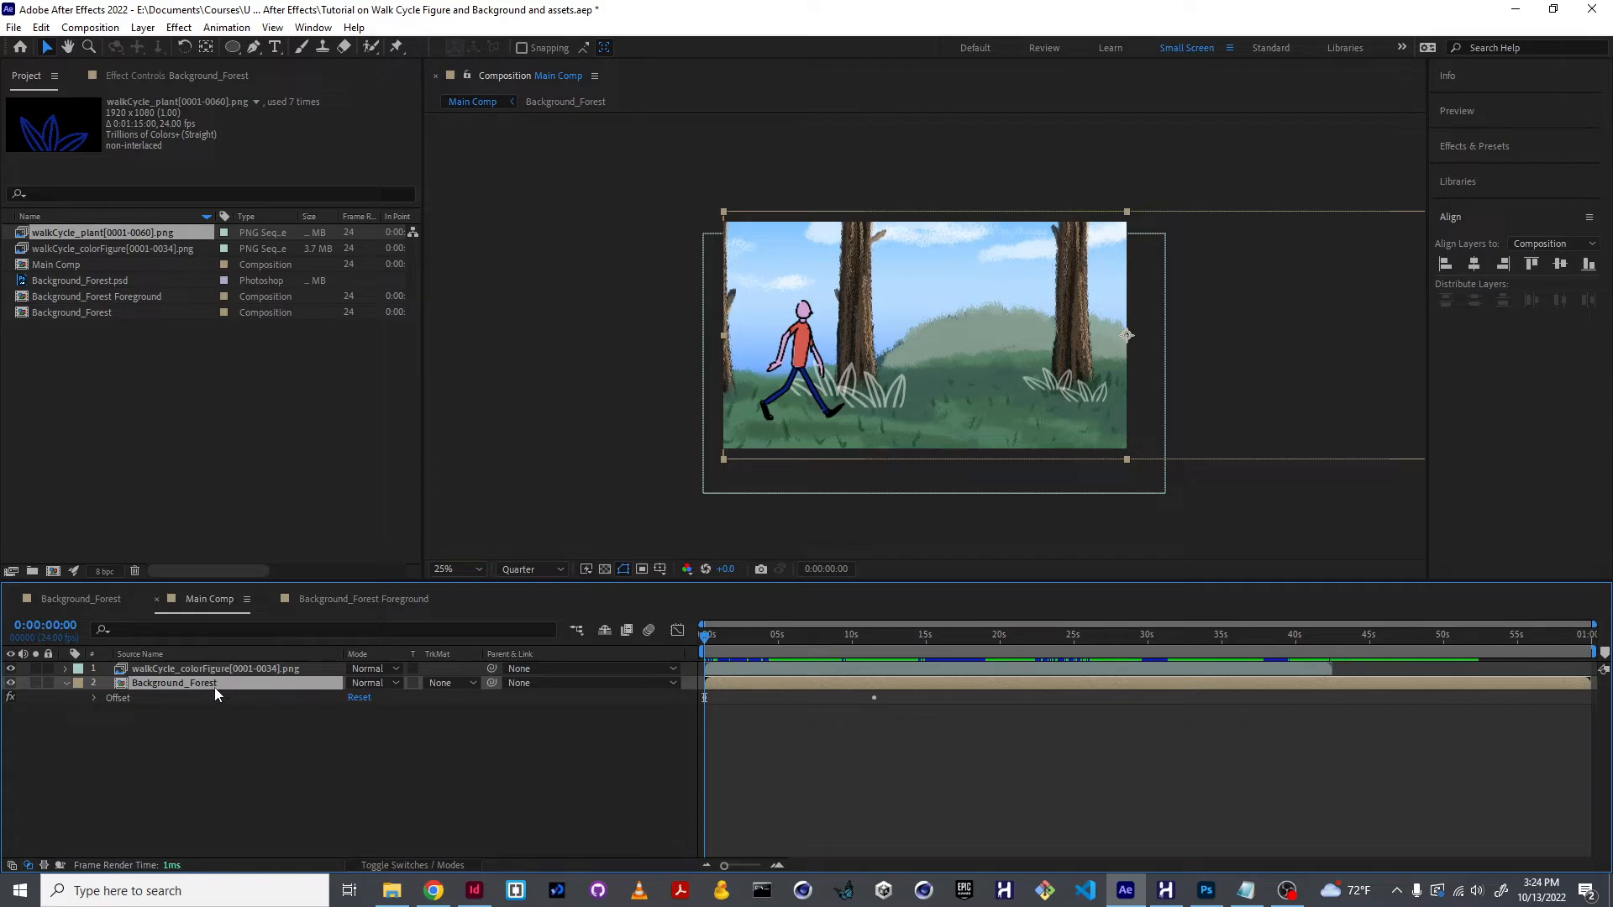
key("ctrl+d")
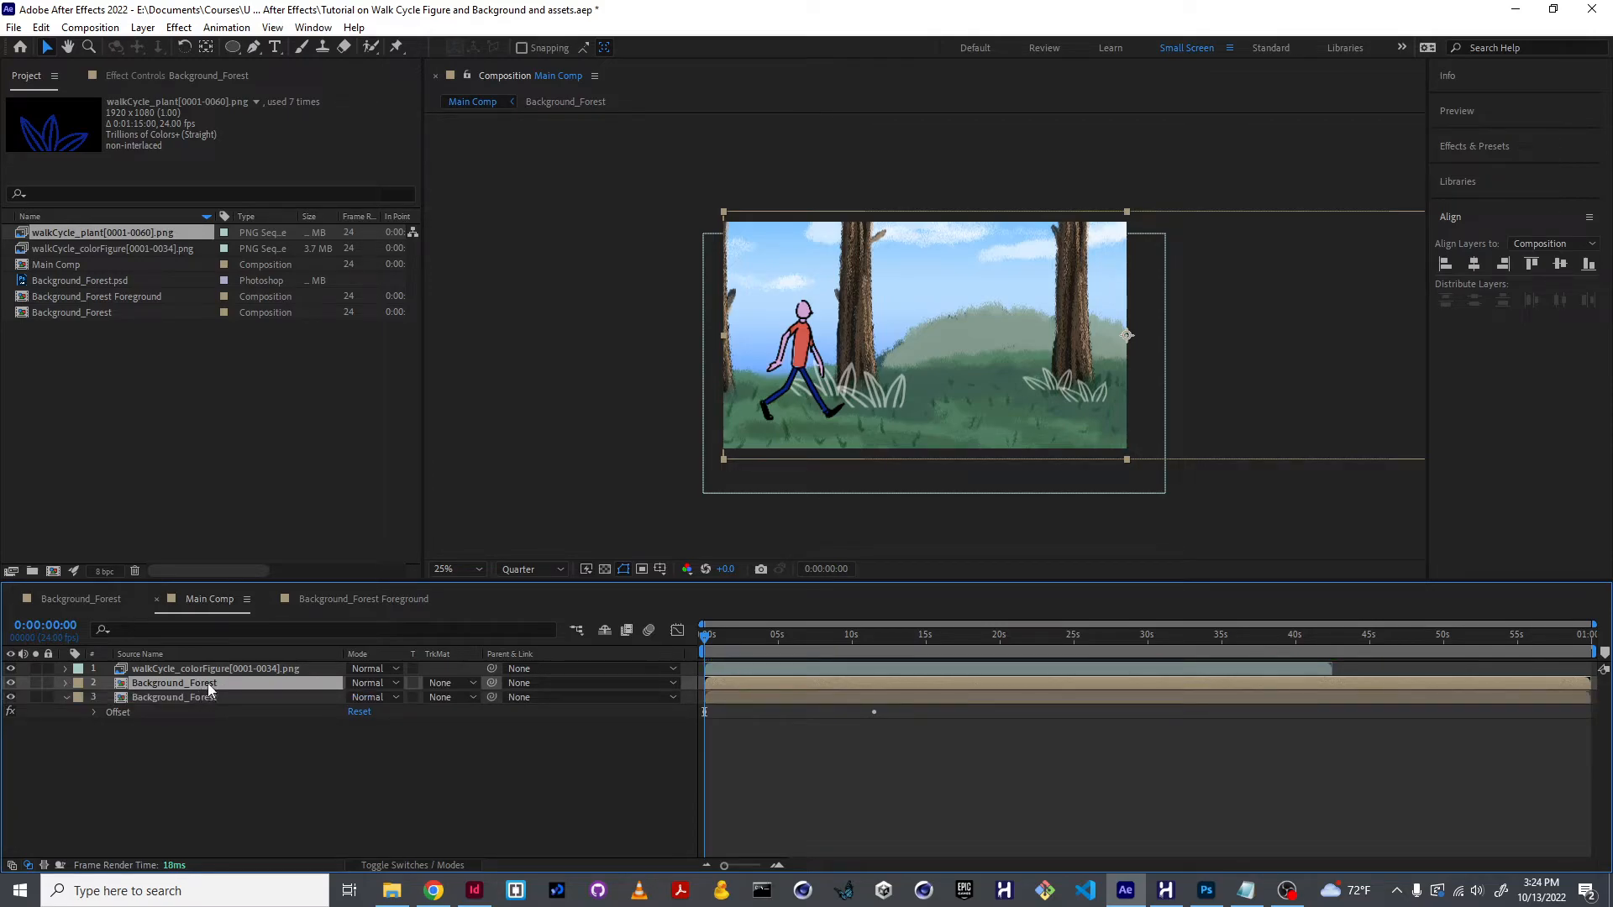
left_click_drag(209, 683, 206, 669)
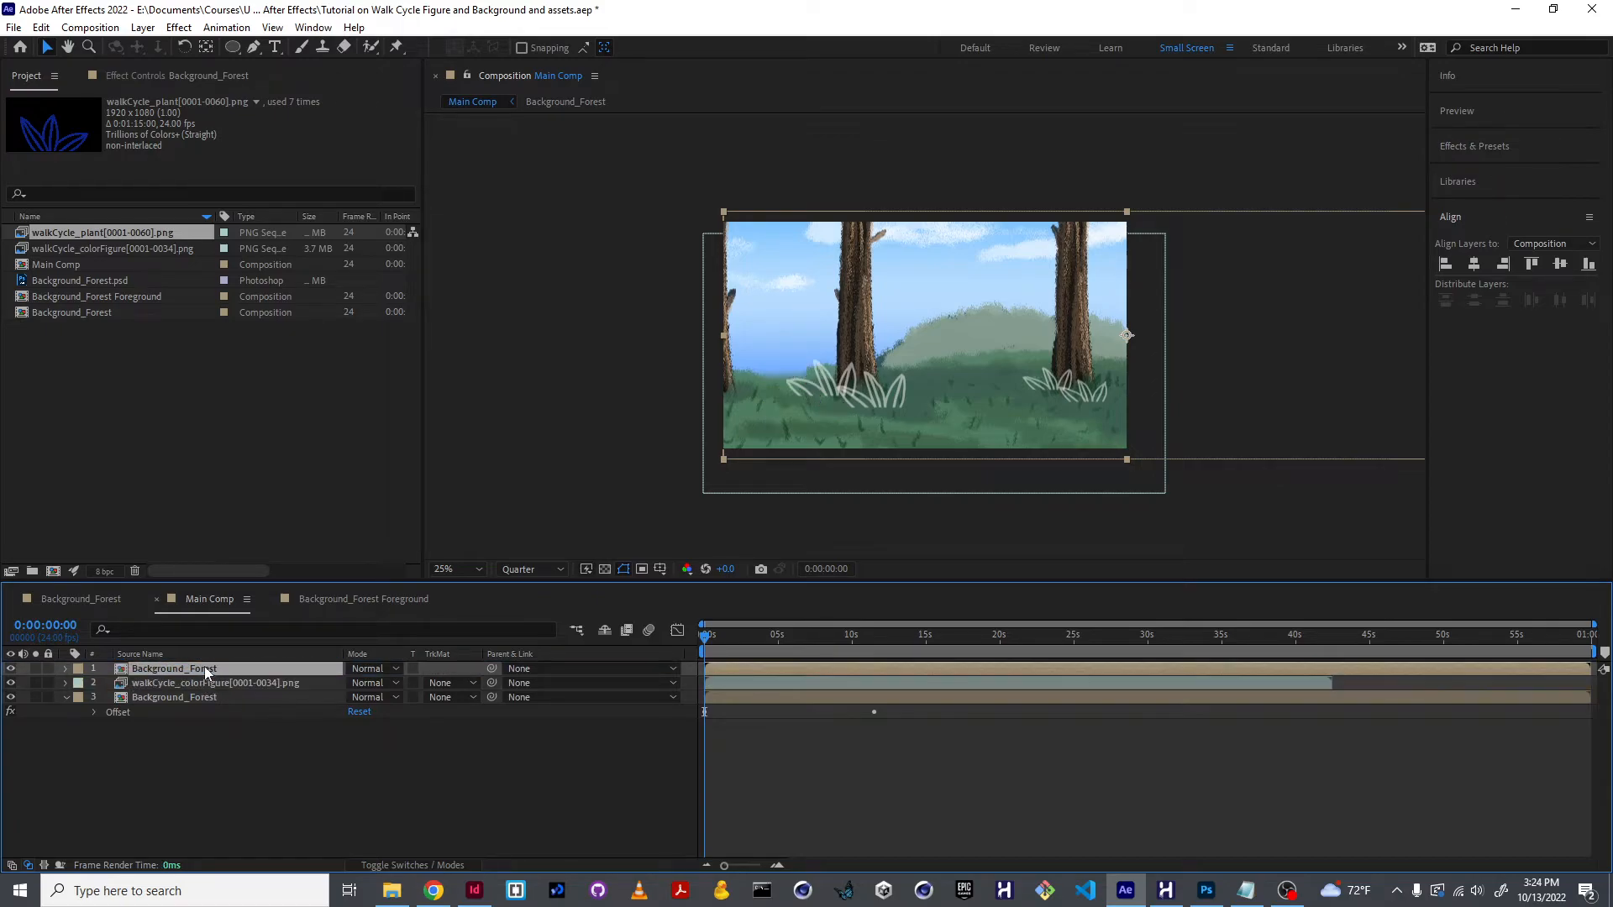
- Replace the source of the topmost Background_Forest layer with the Background_Forest Foreground composition
left_click(138, 297)
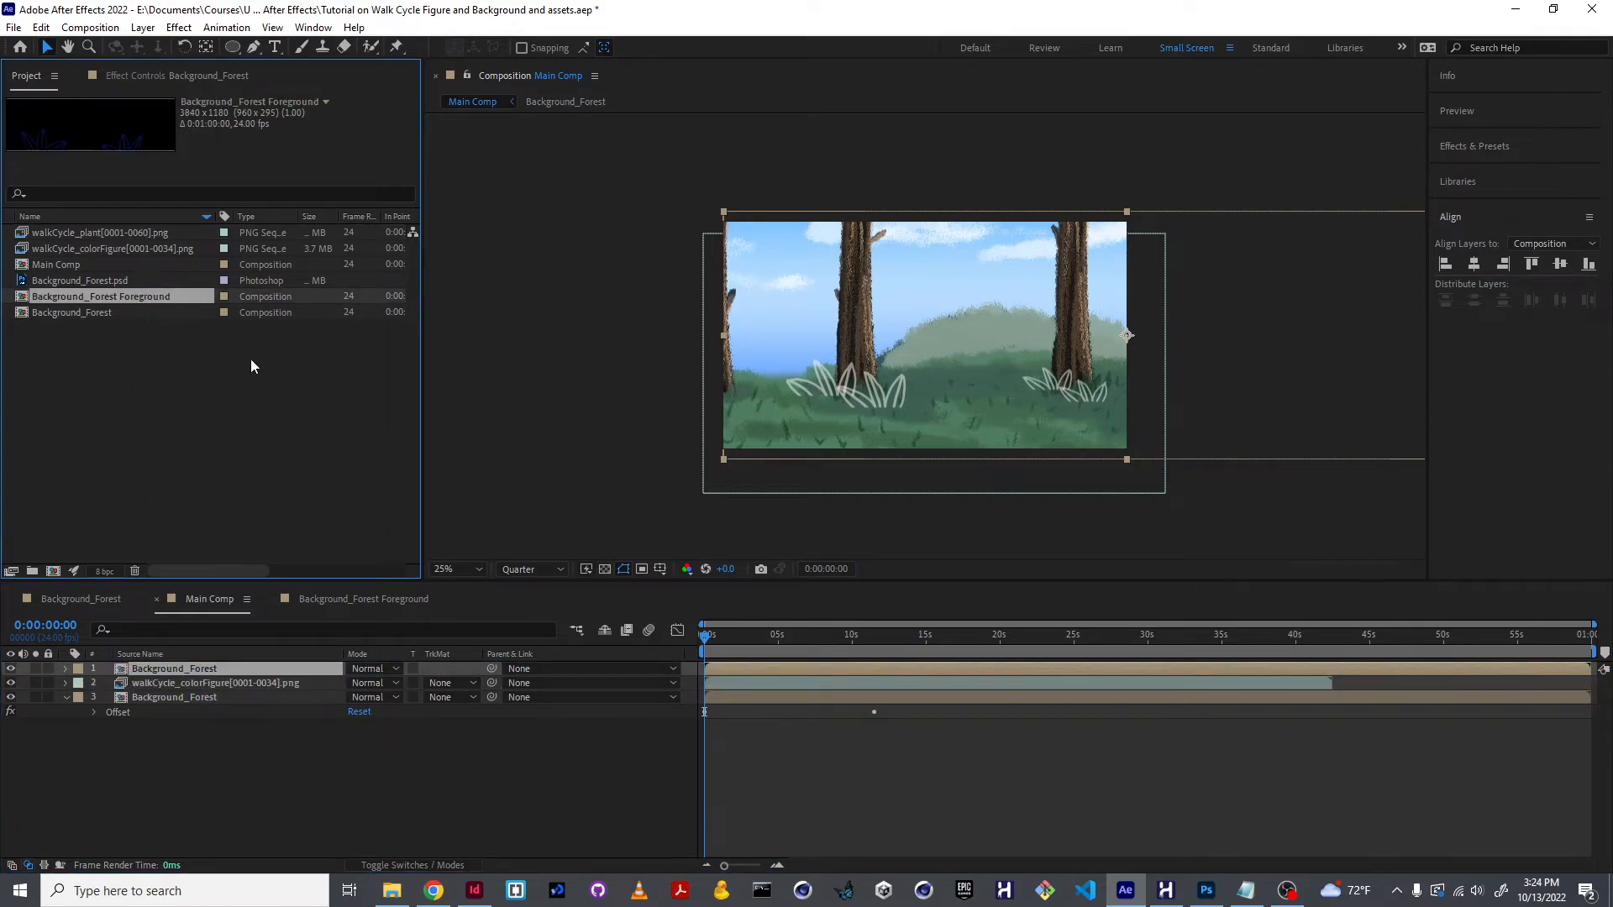
left_click_drag(756, 633, 662, 647)
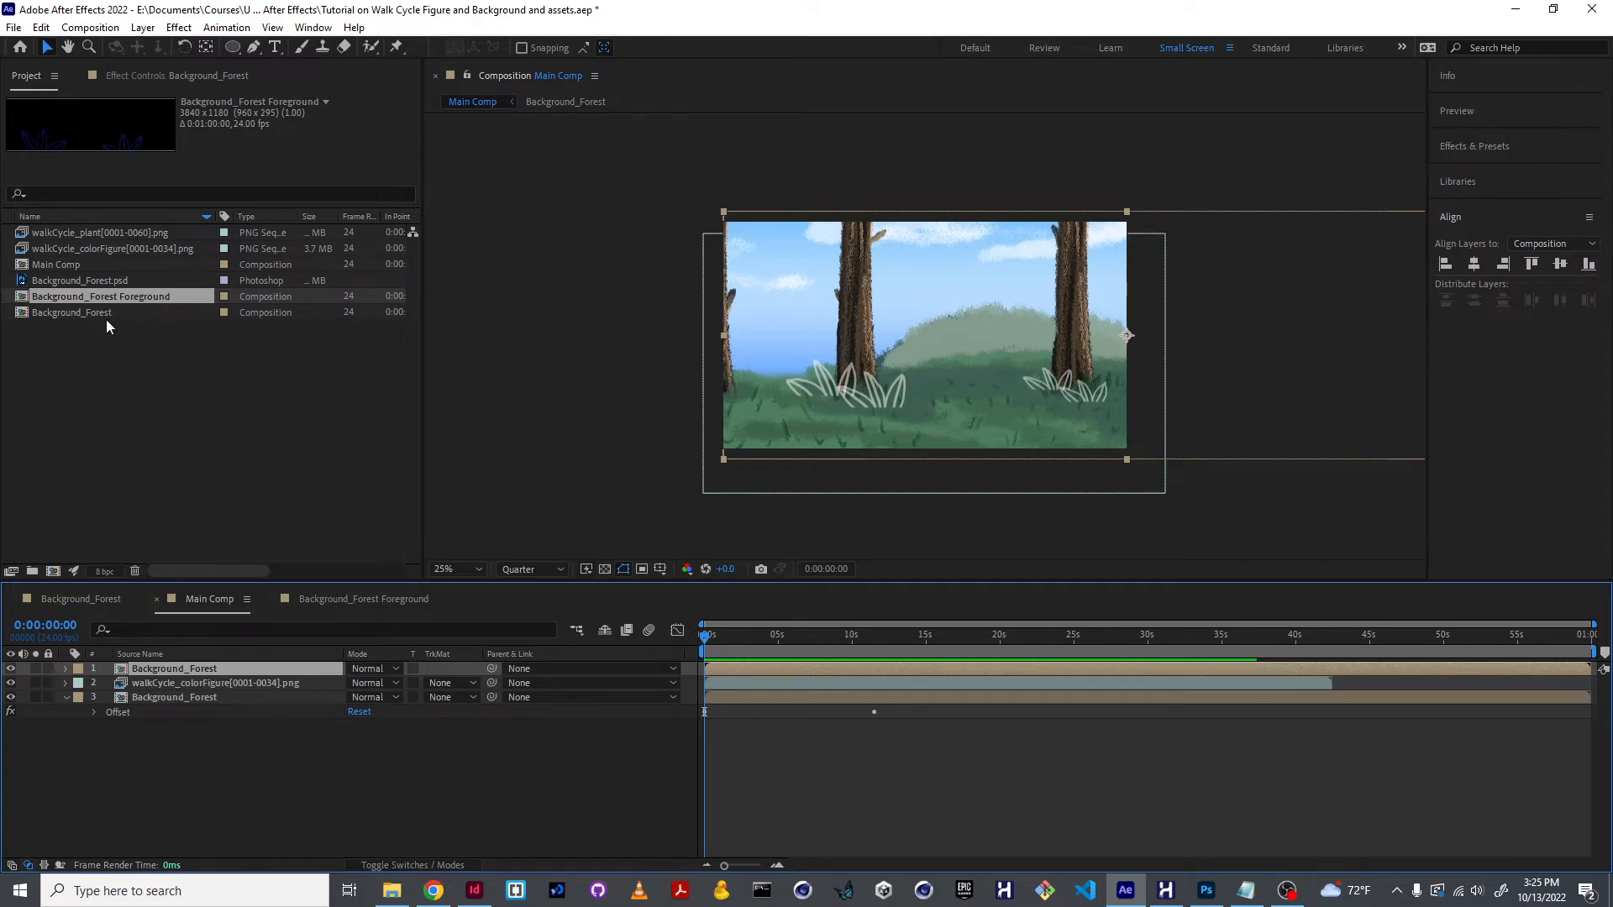
left_click_drag(124, 302, 205, 668)
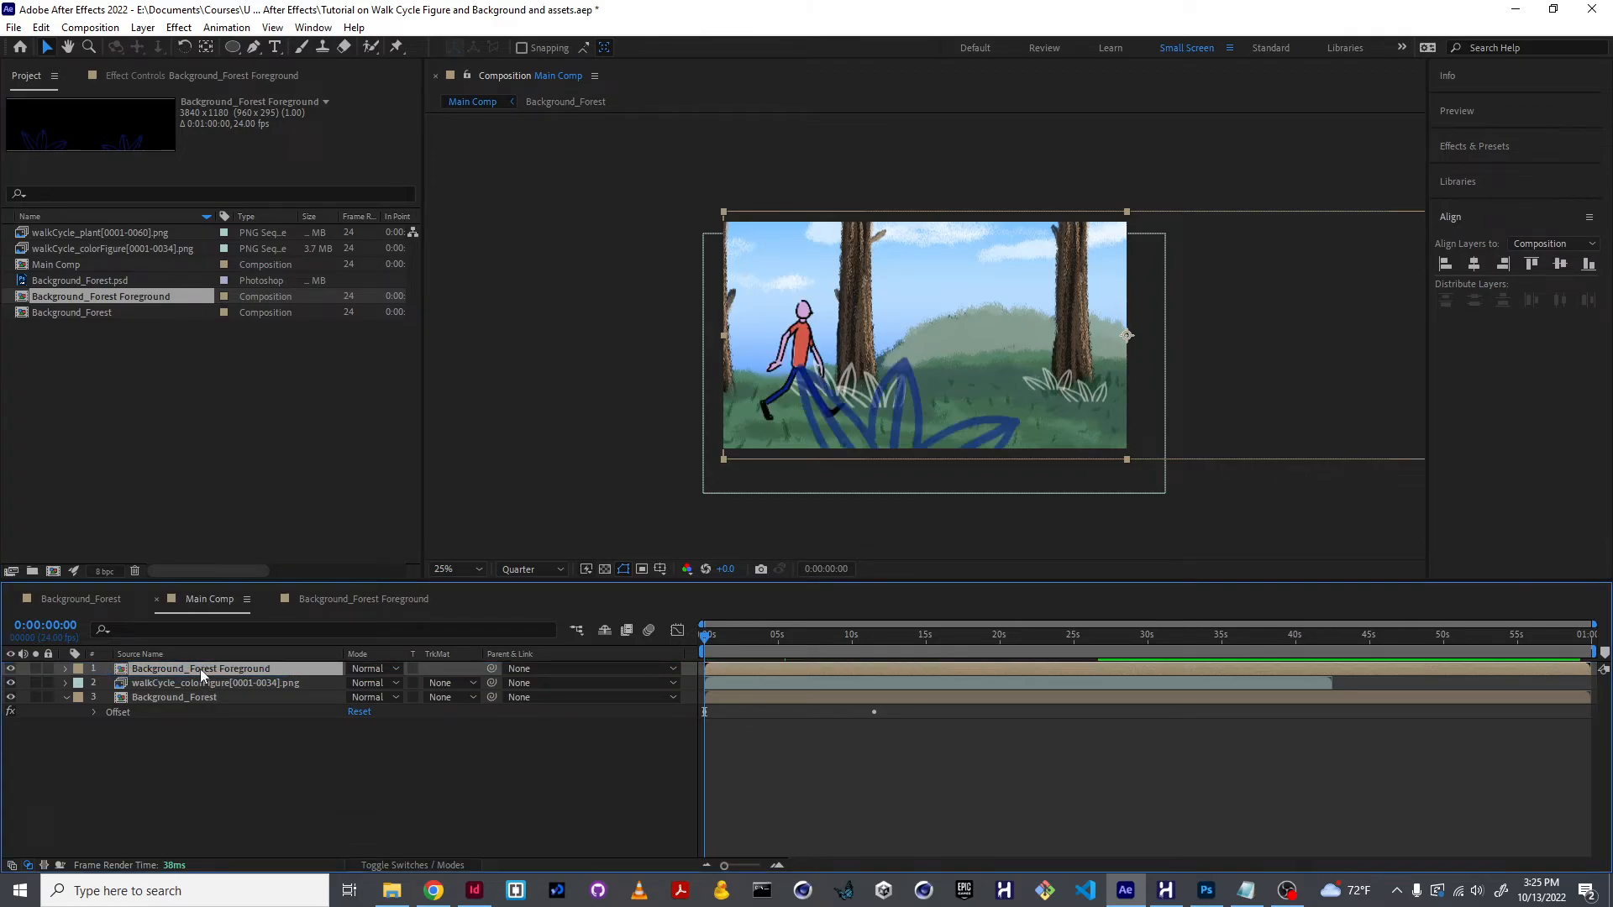
- Reveal the keyframed Shift Center To properties of both background layers in Main Comp and preview the animation from the start
left_click(172, 729)
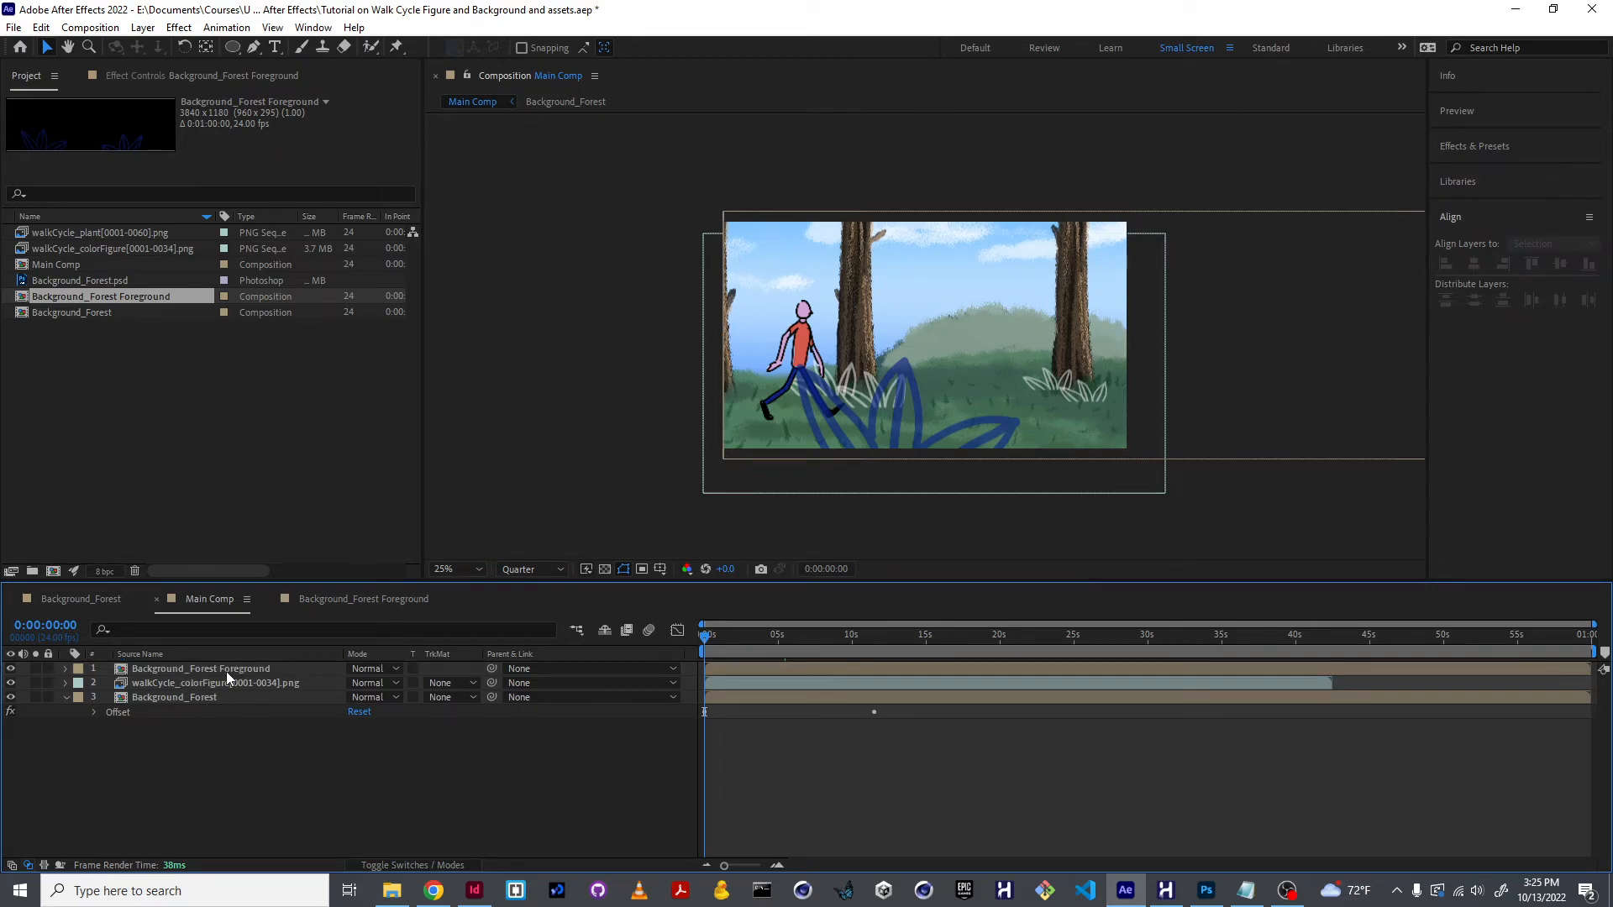
left_click(704, 638)
key("u")
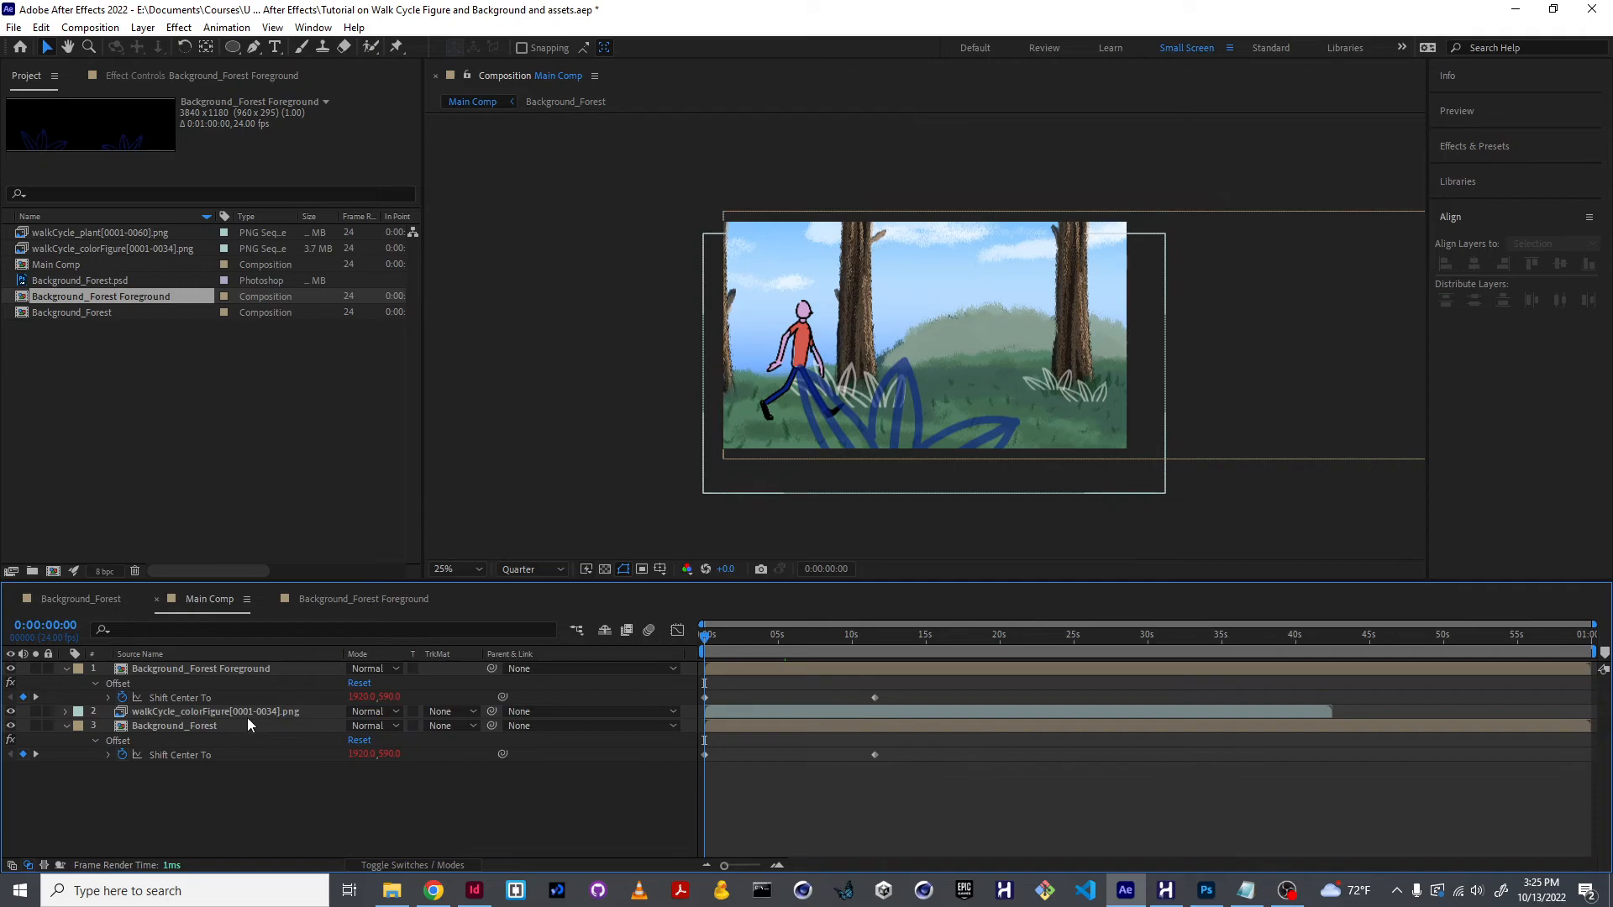
key("space")
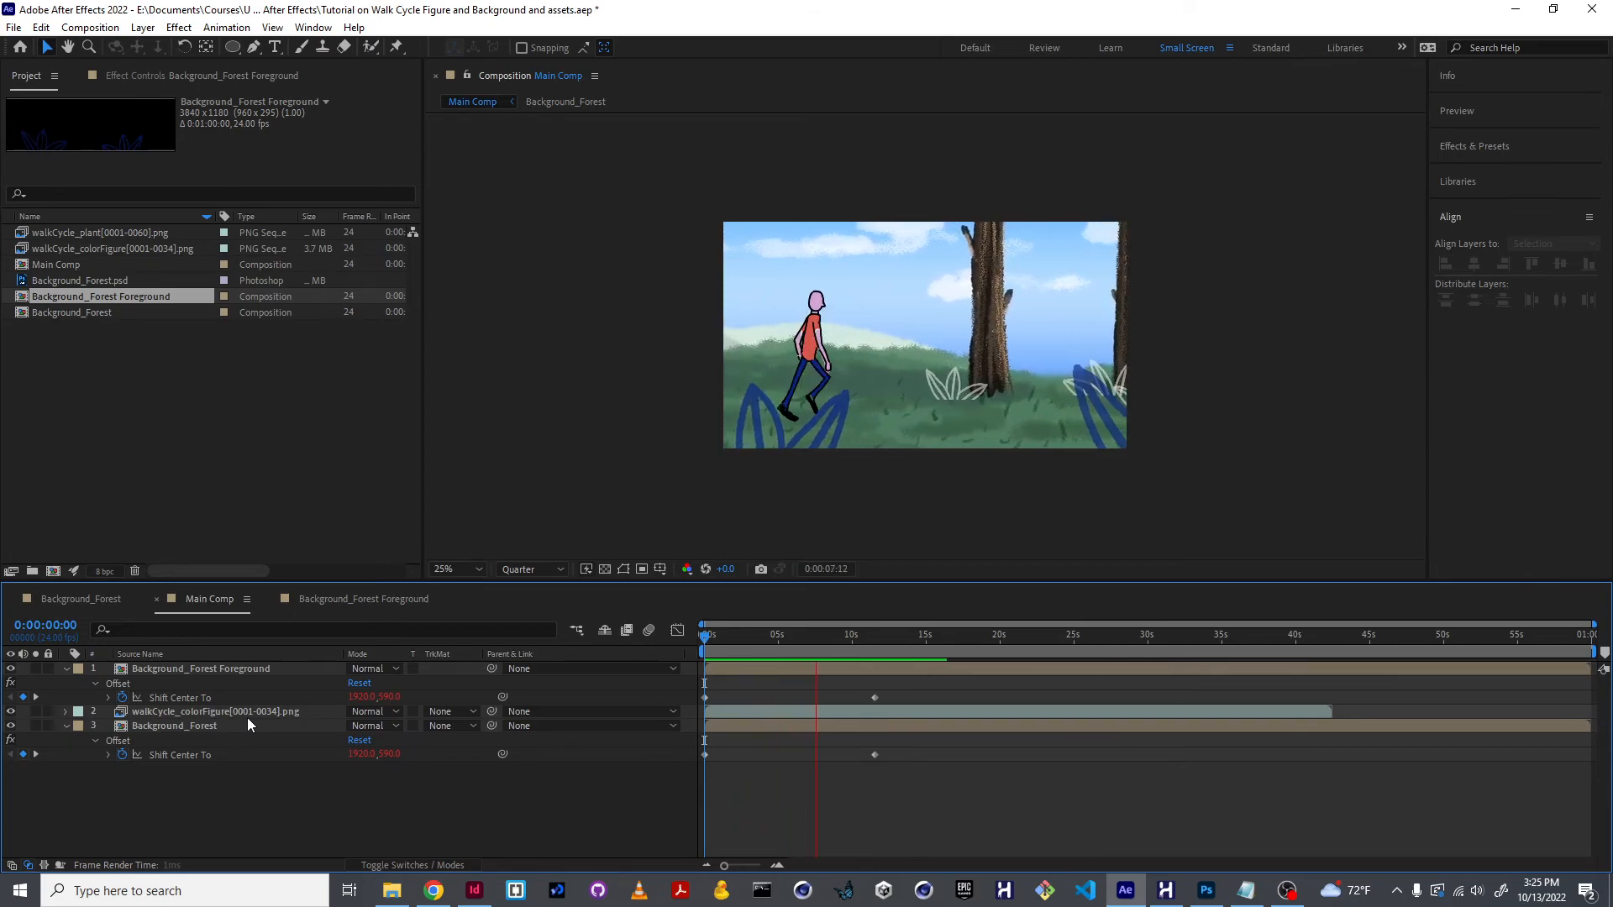
- Increase the opacity of both walkCycle_plant[0001-0060].png layers in the Background_Forest Foreground composition and return to Main Comp
left_click(190, 671)
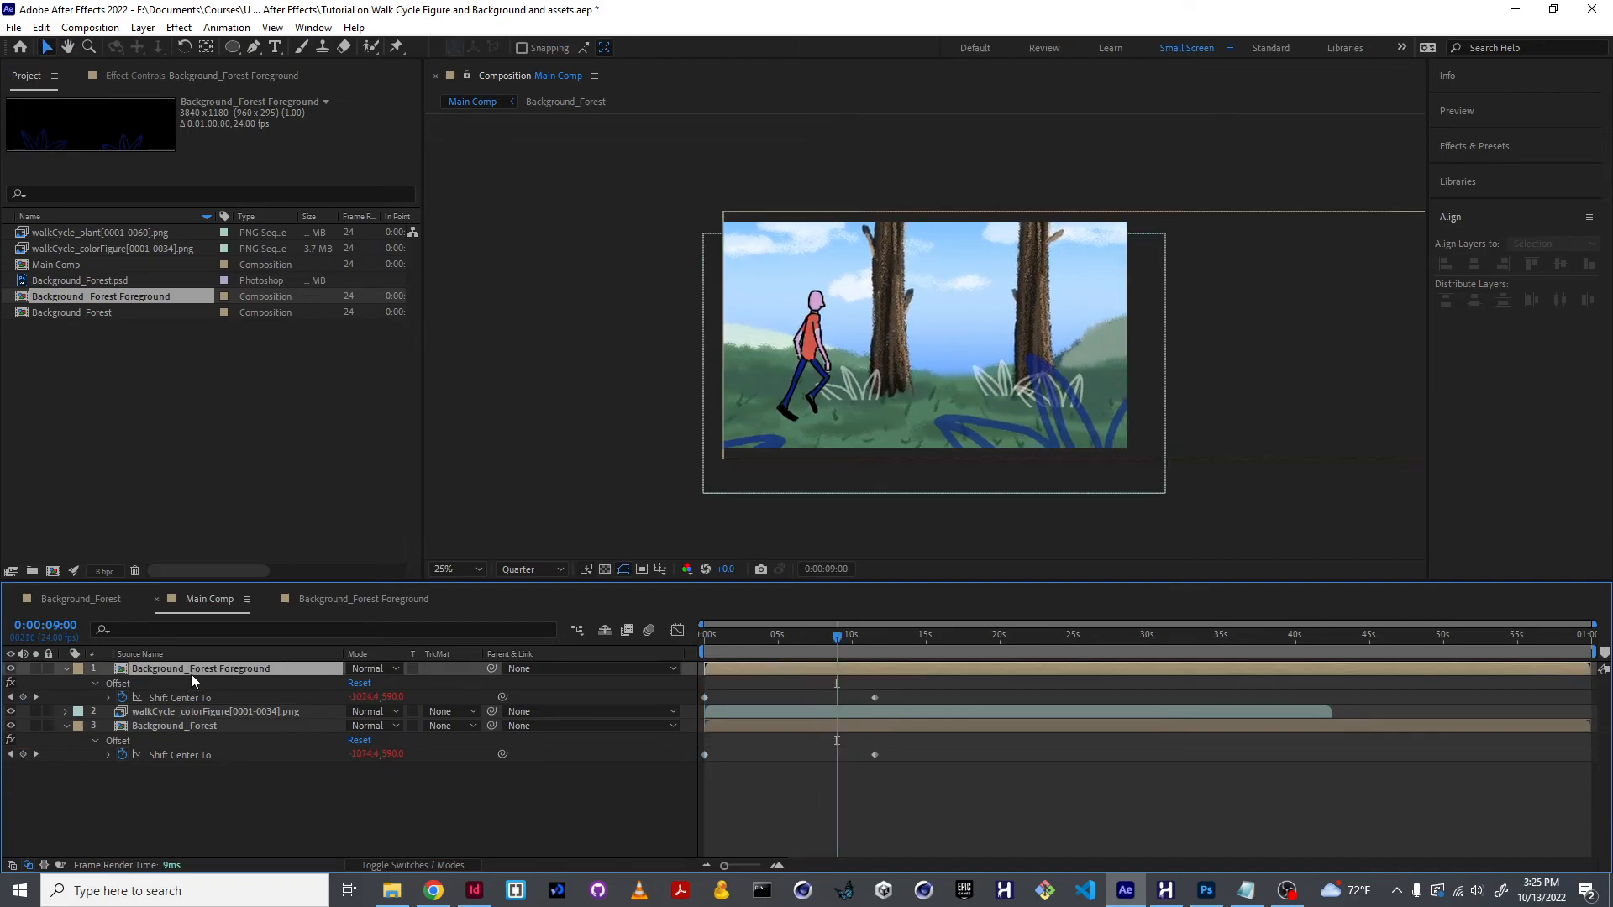
key("t")
double_click(239, 668)
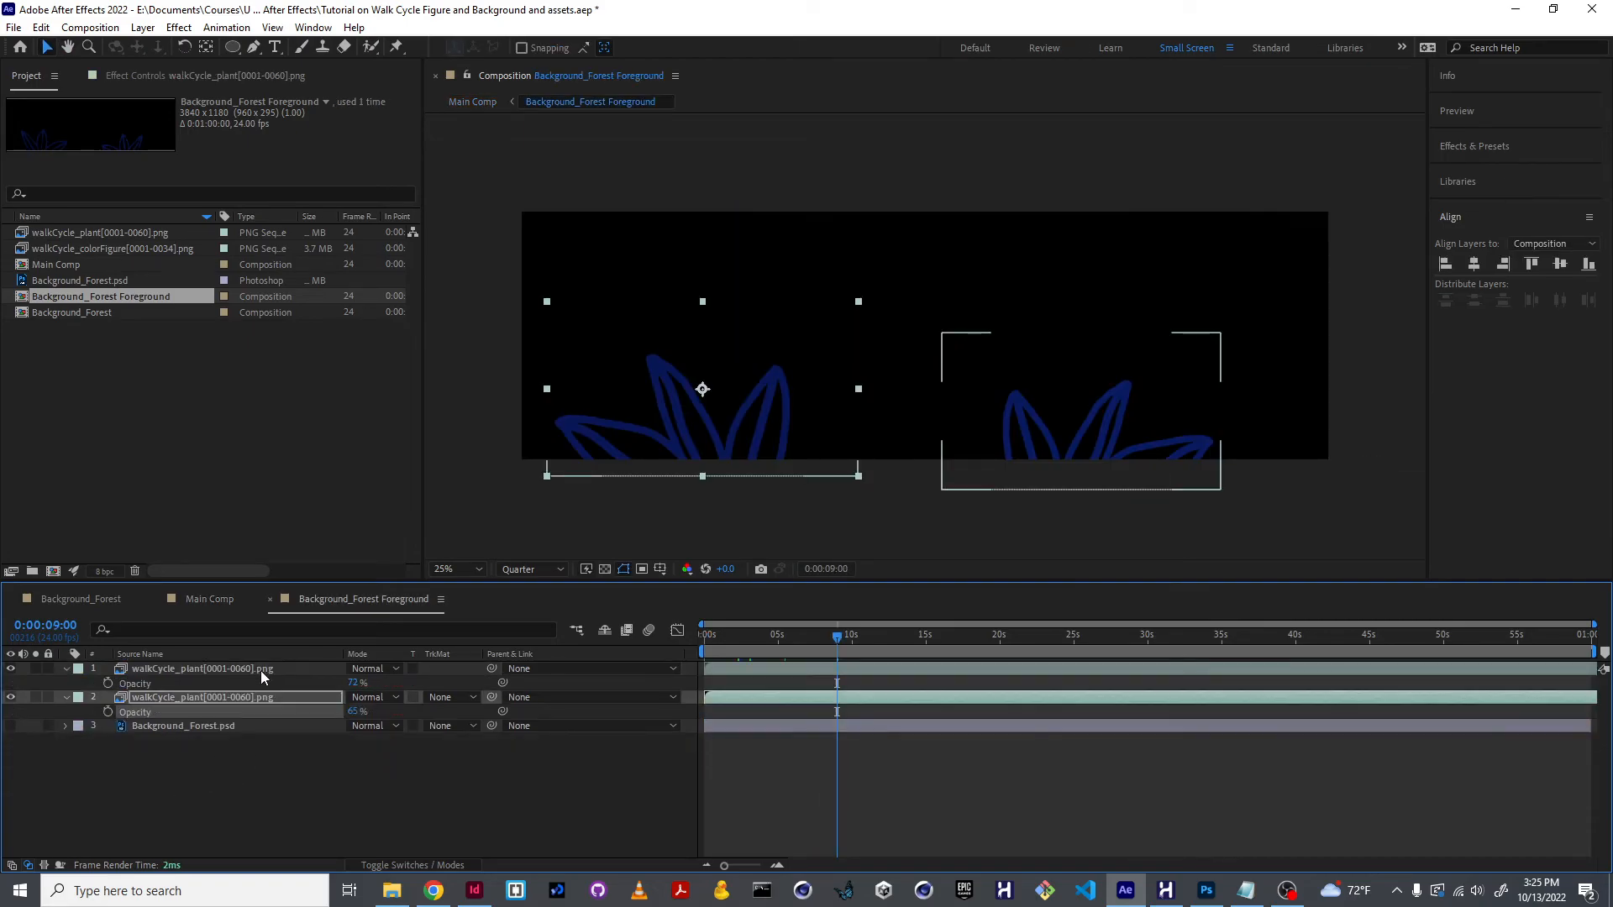
left_click(239, 669, "shift")
left_click_drag(356, 683, 631, 687)
left_click(75, 598)
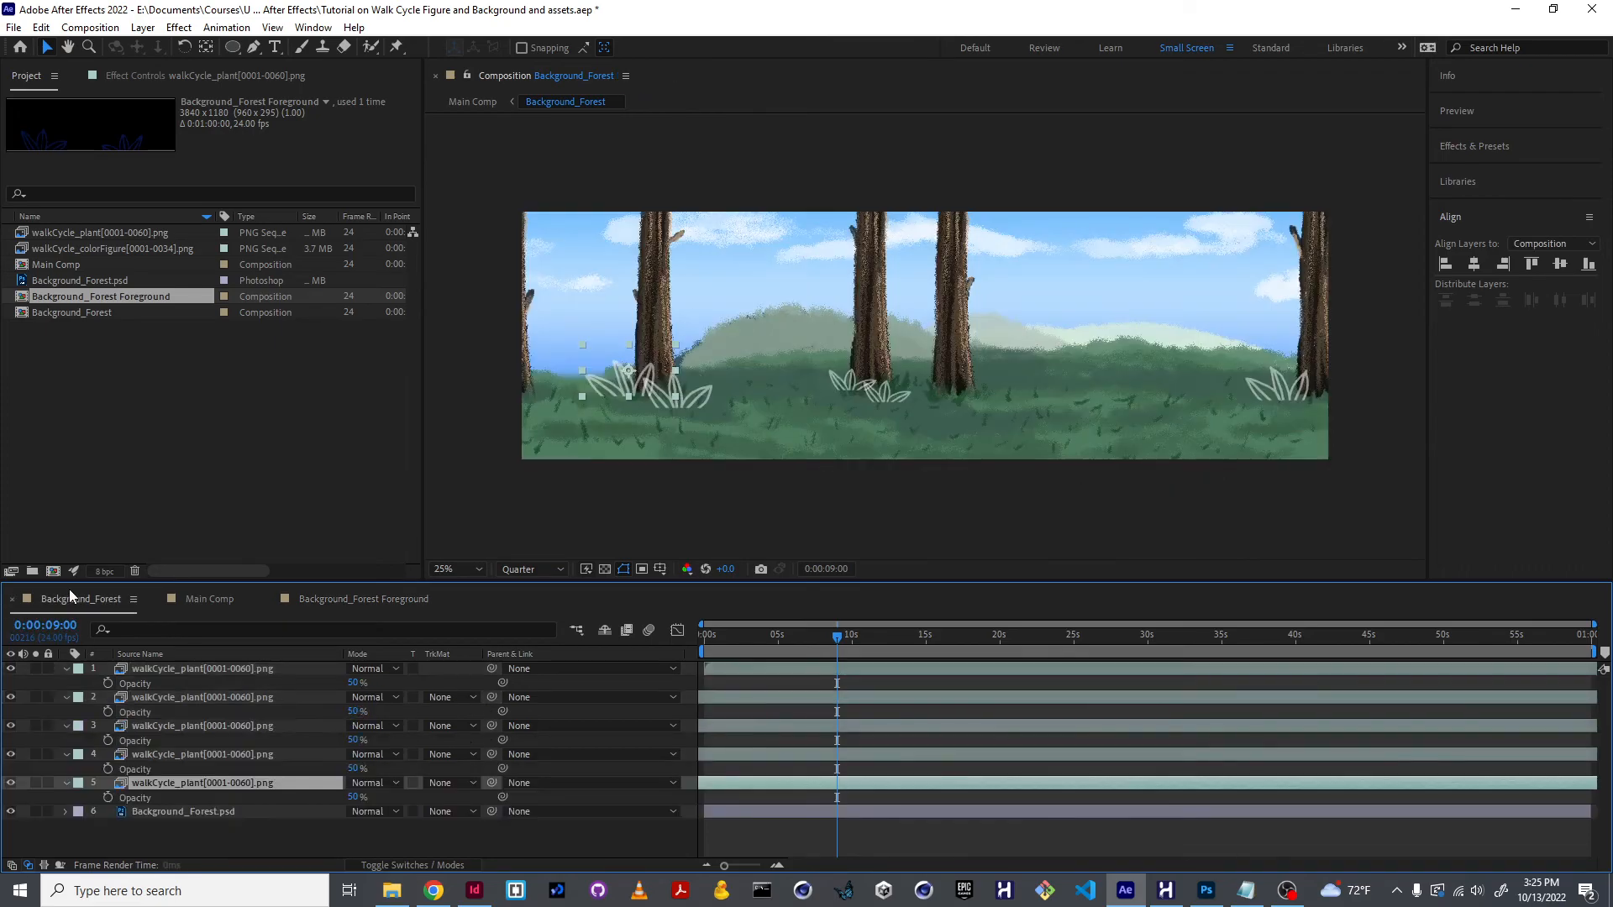
left_click(206, 600)
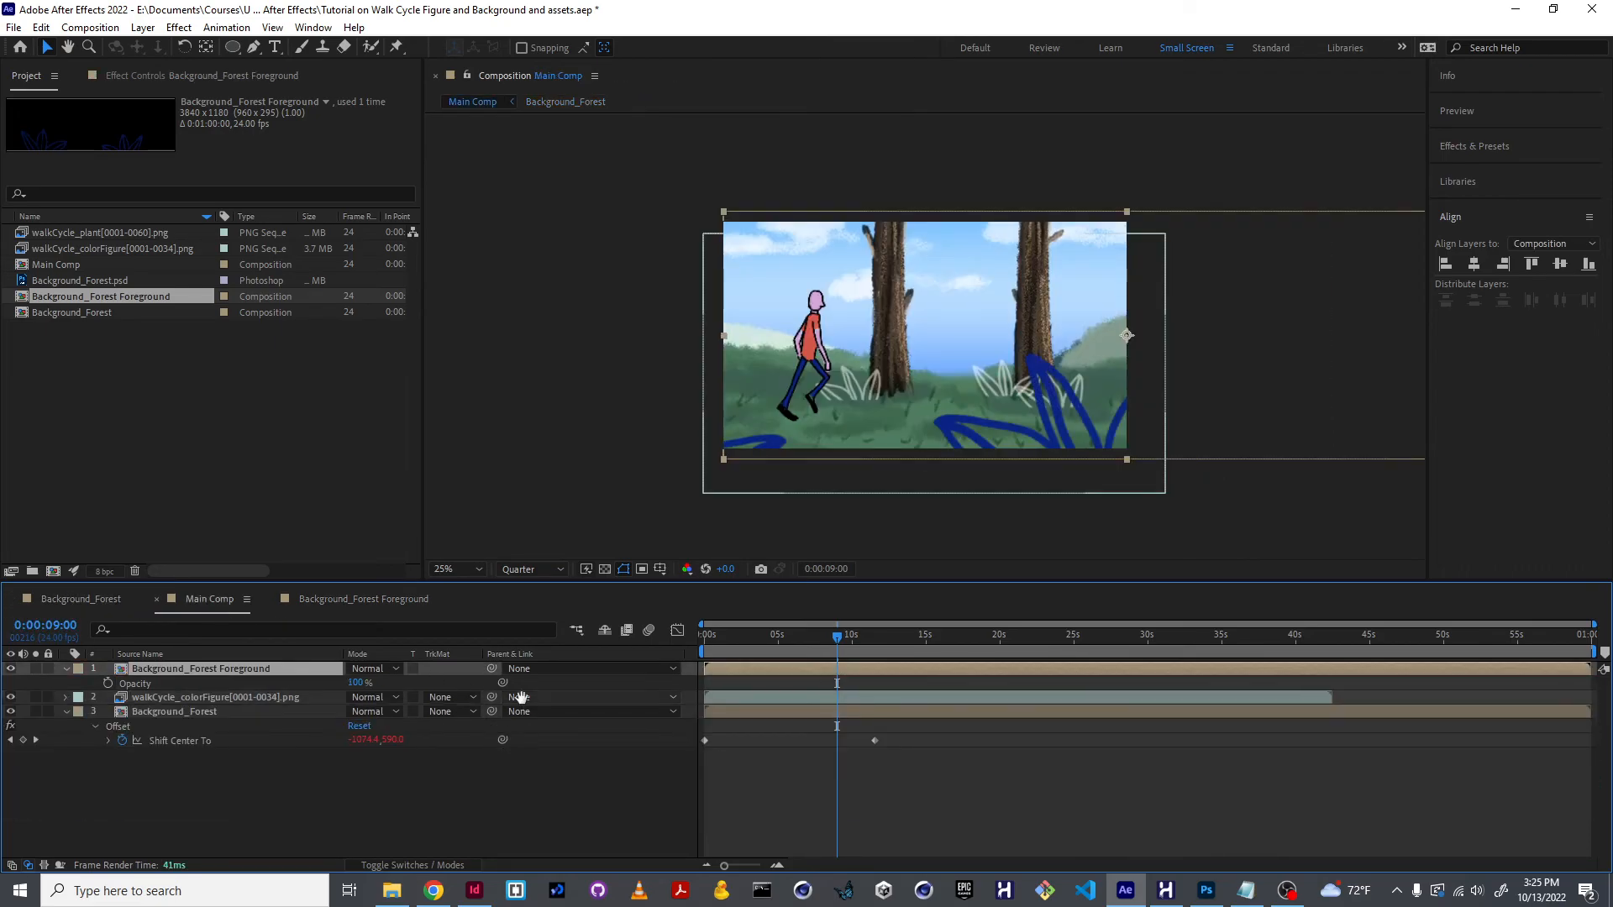